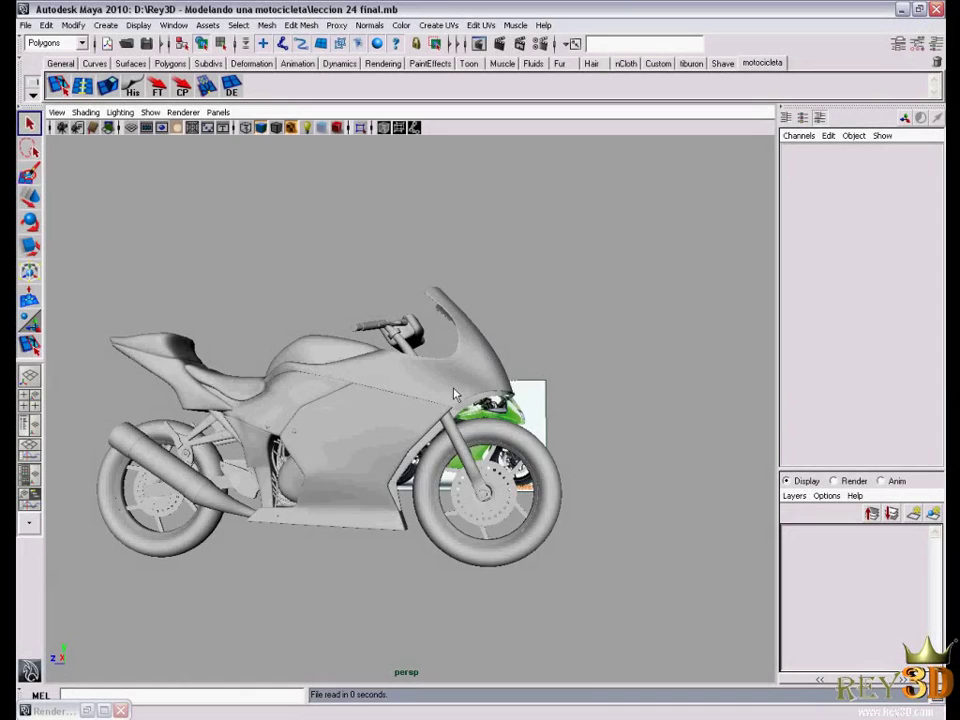
# Zoom into the Kawasaki ninja 3-4 reference photo, then return to Maya and orbit toward the bike's front
pyautogui.keyDown('alt'); pyautogui.moveTo(455, 393); pyautogui.dragTo(469, 396, button='right'); pyautogui.keyUp('alt')
pyautogui.moveTo(473, 390)
pyautogui.keyDown('alt'); pyautogui.mouseDown()
pyautogui.moveTo(467, 398)
pyautogui.moveTo(530, 408)
pyautogui.moveTo(560, 371)
pyautogui.moveTo(700, 409)
pyautogui.moveTo(501, 370)
pyautogui.moveTo(540, 372)
pyautogui.moveTo(518, 370)
pyautogui.mouseUp(); pyautogui.keyUp('alt')
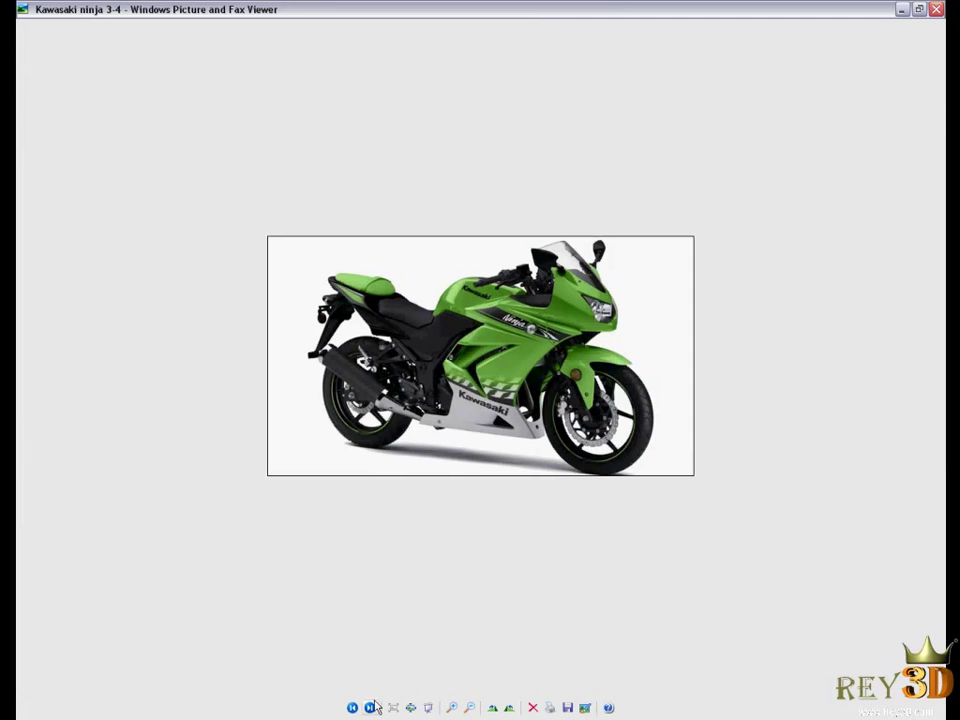
pyautogui.scroll(1, 450, 283)
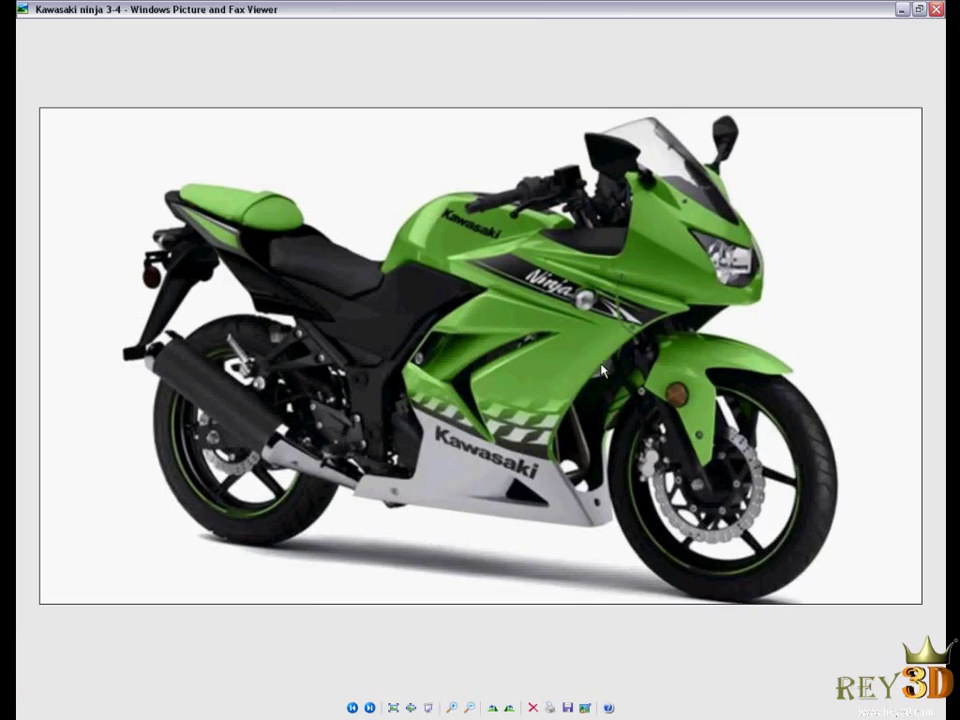
pyautogui.scroll(1, 668, 633)
pyautogui.click(907, 690)
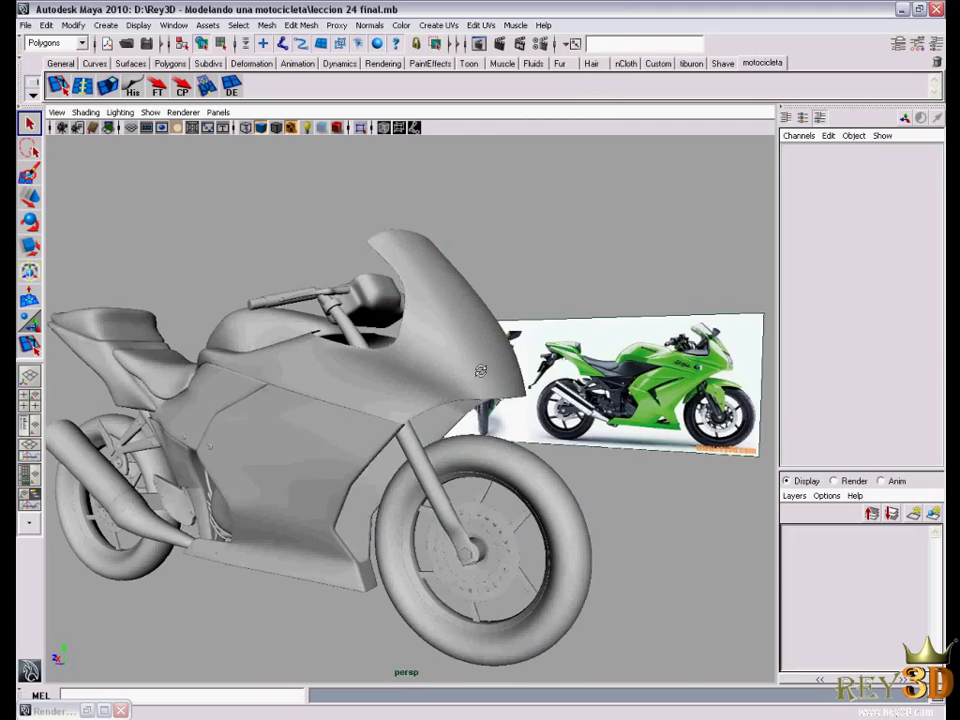
pyautogui.moveTo(420, 380)
pyautogui.keyDown('alt'); pyautogui.mouseDown()
pyautogui.moveTo(501, 386)
pyautogui.moveTo(519, 418)
pyautogui.moveTo(456, 386)
pyautogui.moveTo(514, 392)
pyautogui.moveTo(501, 416)
pyautogui.mouseUp(); pyautogui.keyUp('alt')
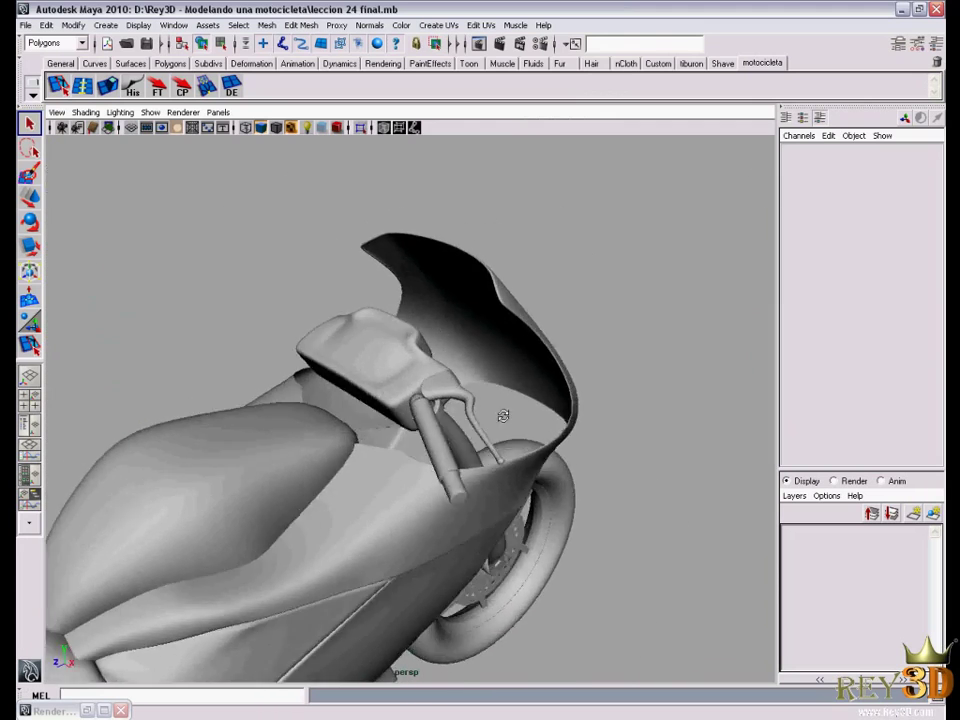
# Orbit the view around to the motorcycle's handlebar and front fairing
pyautogui.moveTo(501, 416)
pyautogui.keyDown('alt'); pyautogui.mouseDown(button='right')
pyautogui.moveTo(577, 450)
pyautogui.moveTo(445, 425)
pyautogui.moveTo(500, 437)
pyautogui.mouseUp(button='right'); pyautogui.keyUp('alt')
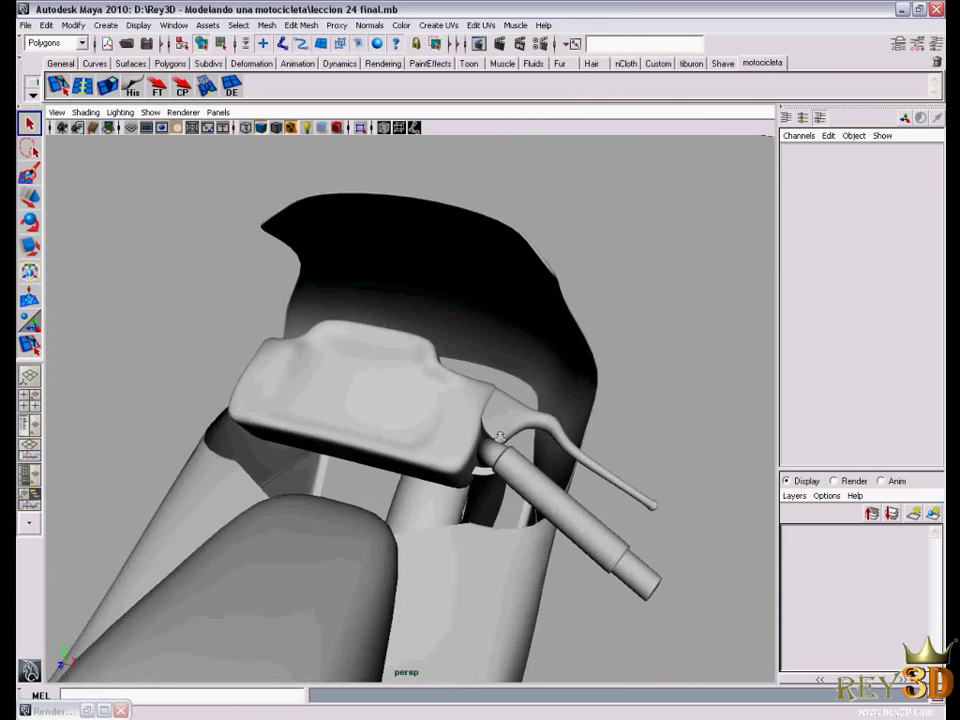
pyautogui.moveTo(500, 437)
pyautogui.keyDown('alt'); pyautogui.mouseDown()
pyautogui.moveTo(447, 387)
pyautogui.moveTo(488, 424)
pyautogui.moveTo(515, 410)
pyautogui.moveTo(510, 392)
pyautogui.mouseUp(); pyautogui.keyUp('alt')
pyautogui.keyDown('alt'); pyautogui.moveTo(510, 392); pyautogui.dragTo(499, 428, button='right'); pyautogui.keyUp('alt')
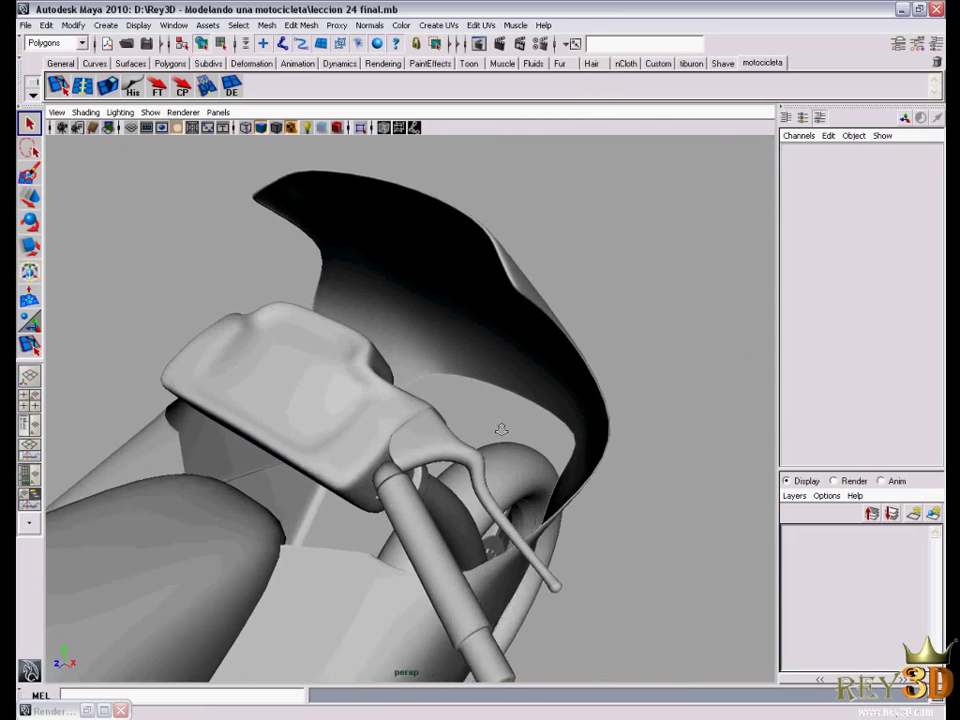
pyautogui.moveTo(499, 428)
pyautogui.keyDown('alt'); pyautogui.mouseDown()
pyautogui.moveTo(430, 434)
pyautogui.moveTo(447, 416)
pyautogui.mouseUp(); pyautogui.keyUp('alt')
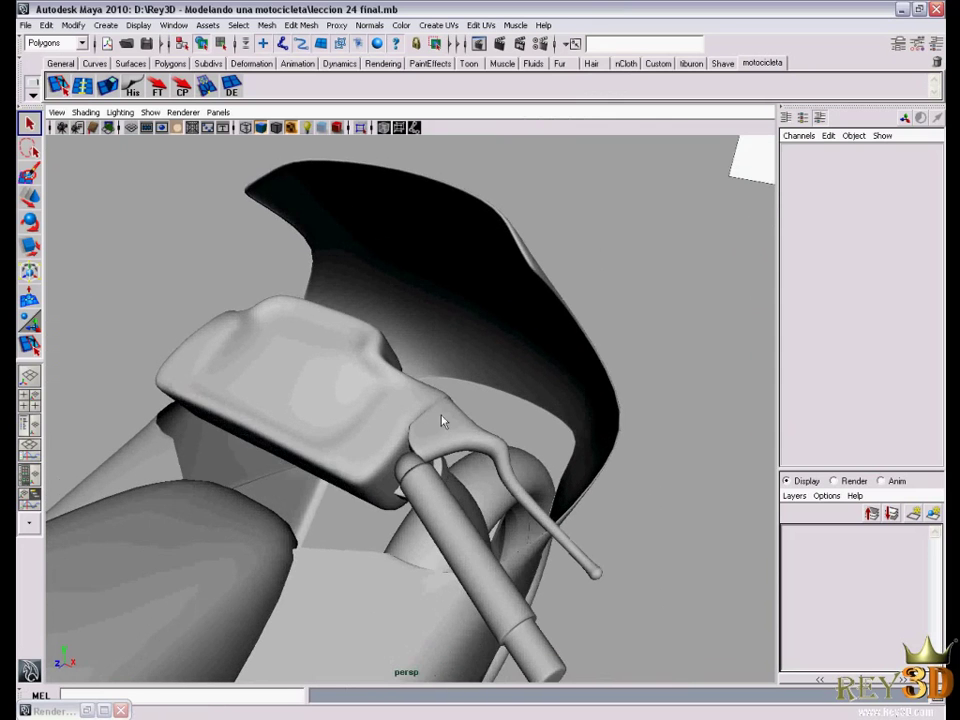
pyautogui.moveTo(436, 432)
pyautogui.keyDown('alt'); pyautogui.mouseDown()
pyautogui.moveTo(303, 330)
pyautogui.moveTo(478, 340)
pyautogui.moveTo(553, 375)
pyautogui.mouseUp(); pyautogui.keyUp('alt')
# Create polygon cube pCube21 at the origin from the hotbox, ready to move
pyautogui.press('space')
pyautogui.scroll(-5, 236, 328)
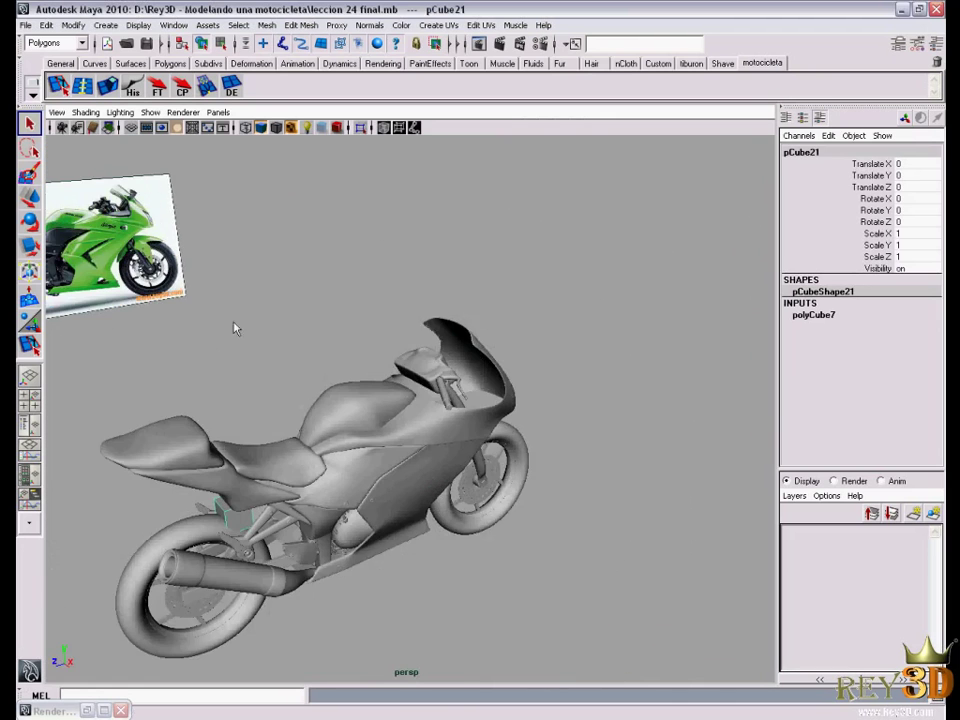
pyautogui.moveTo(236, 328)
pyautogui.keyDown('alt'); pyautogui.mouseDown()
pyautogui.moveTo(306, 411)
pyautogui.moveTo(300, 393)
pyautogui.mouseUp(); pyautogui.keyUp('alt')
pyautogui.press('w')
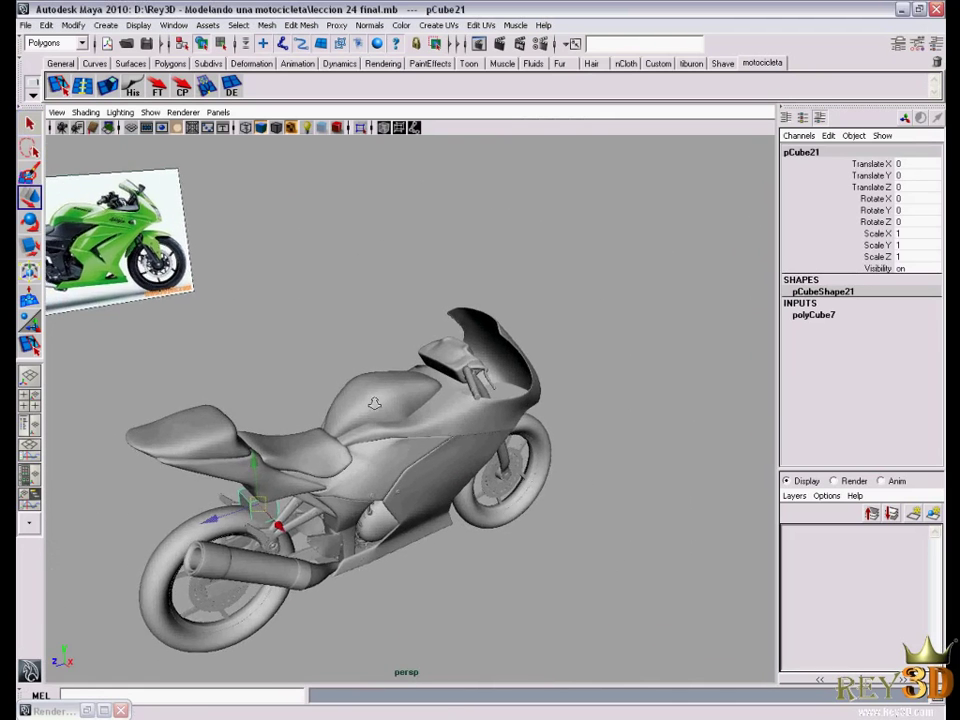
pyautogui.scroll(3, 527, 512)
pyautogui.scroll(3, 527, 512)
pyautogui.scroll(2, 527, 512)
pyautogui.scroll(2, 546, 484)
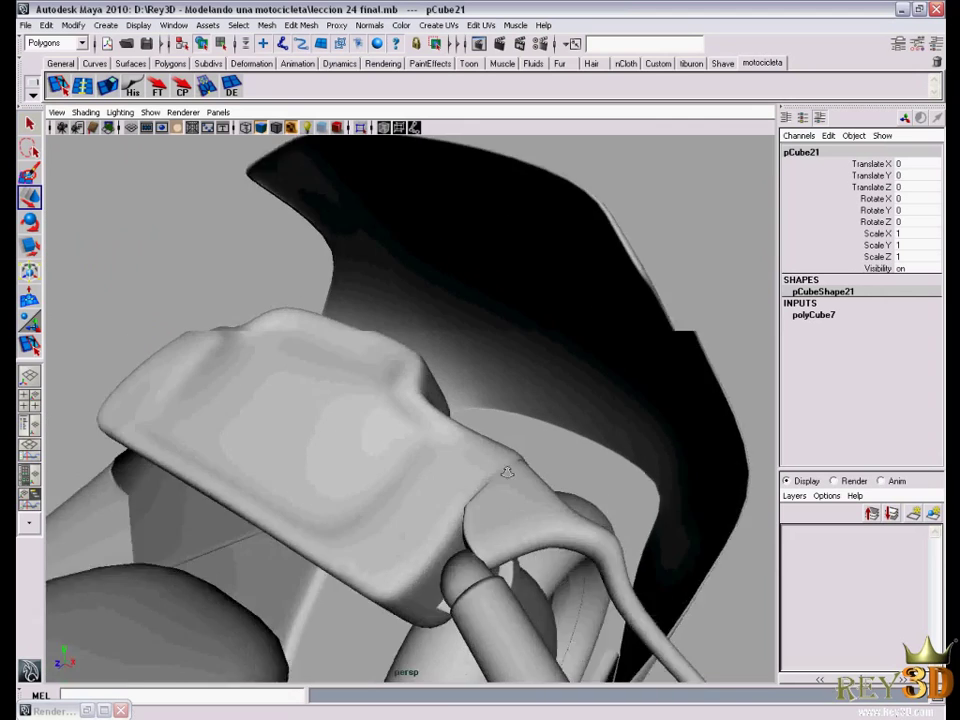
pyautogui.scroll(3, 499, 467)
pyautogui.scroll(2, 454, 439)
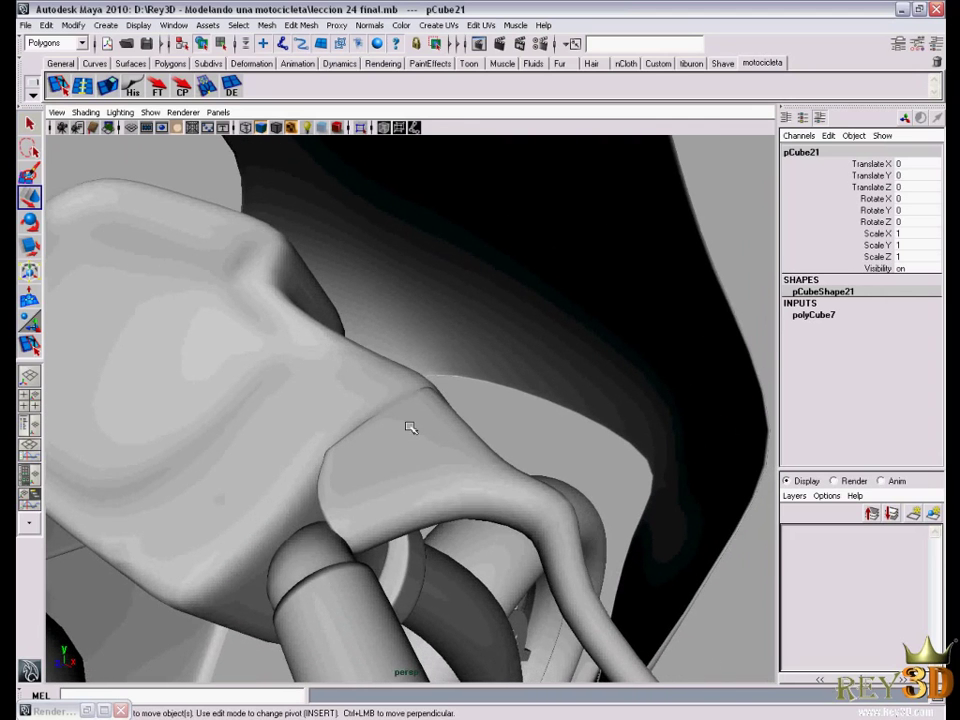
# Shrink the cube to about quarter size and slide it onto the lever mount
pyautogui.moveTo(404, 433); pyautogui.dragTo(405, 423, button='middle')
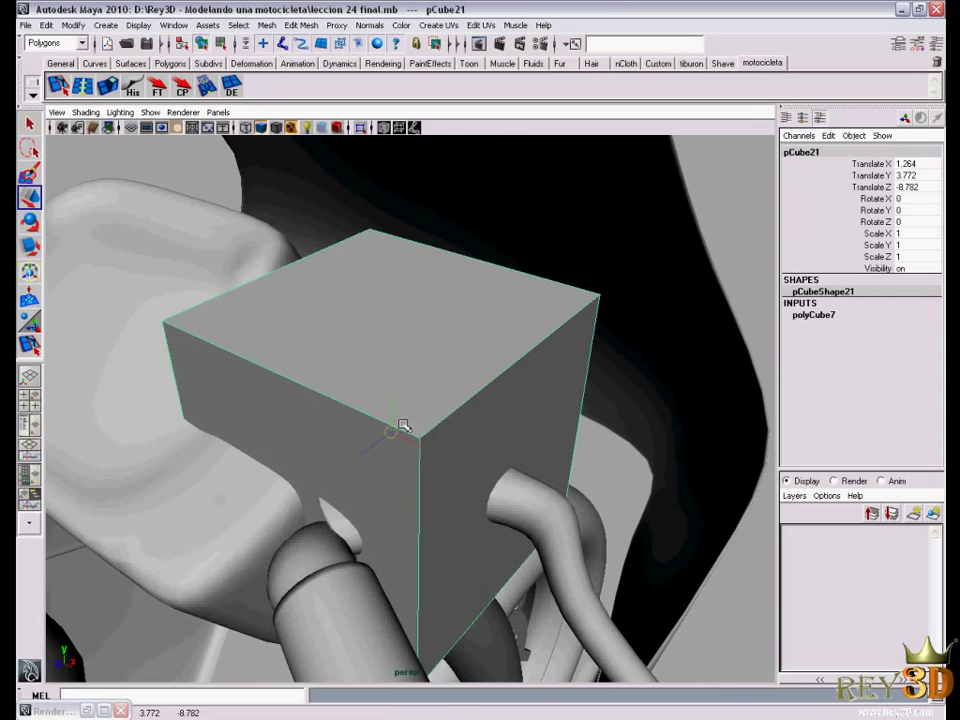
pyautogui.scroll(-3, 407, 456)
pyautogui.press('r')
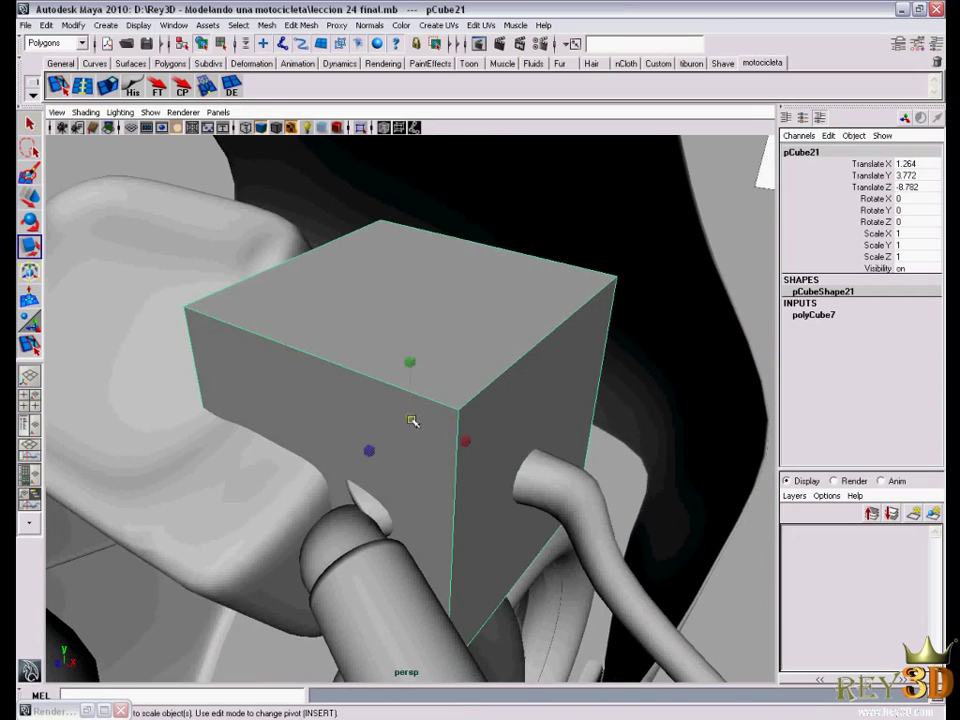
pyautogui.keyDown('alt'); pyautogui.moveTo(407, 452); pyautogui.dragTo(311, 421); pyautogui.keyUp('alt')
pyautogui.moveTo(311, 421); pyautogui.dragTo(229, 418, button='middle')
pyautogui.press('w')
pyautogui.moveTo(229, 418)
pyautogui.keyDown('alt'); pyautogui.mouseDown()
pyautogui.moveTo(340, 360)
pyautogui.moveTo(372, 300)
pyautogui.mouseUp(); pyautogui.keyUp('alt')
pyautogui.moveTo(405, 360)
pyautogui.mouseDown()
pyautogui.moveTo(439, 375)
pyautogui.moveTo(364, 422)
pyautogui.moveTo(356, 443)
pyautogui.mouseUp()
# Flatten and narrow the cube to roughly 0.114/0.128/0.24 scale
pyautogui.press('r')
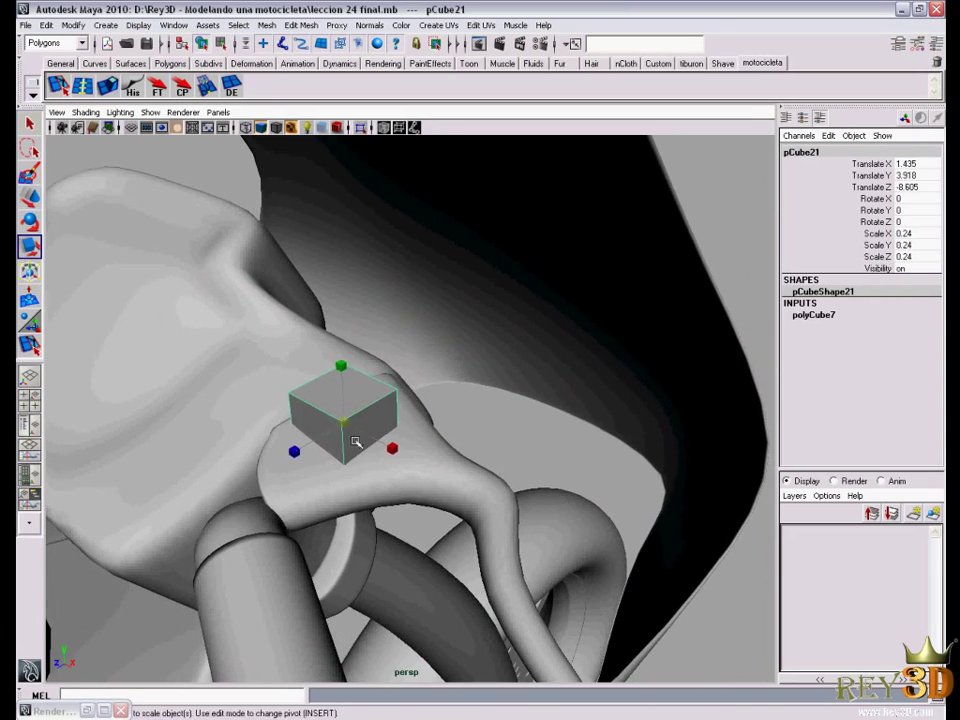
pyautogui.moveTo(341, 369); pyautogui.dragTo(338, 386)
pyautogui.moveTo(392, 448)
pyautogui.mouseDown()
pyautogui.moveTo(363, 438)
pyautogui.moveTo(280, 458)
pyautogui.mouseUp()
pyautogui.keyDown('alt'); pyautogui.moveTo(280, 458); pyautogui.dragTo(336, 474, button='right'); pyautogui.keyUp('alt')
pyautogui.keyDown('alt'); pyautogui.moveTo(336, 474); pyautogui.dragTo(464, 467); pyautogui.keyUp('alt')
pyautogui.moveTo(464, 467)
pyautogui.keyDown('alt'); pyautogui.mouseDown(button='right')
pyautogui.moveTo(540, 484)
pyautogui.moveTo(519, 476)
pyautogui.mouseUp(button='right'); pyautogui.keyUp('alt')
pyautogui.keyDown('alt'); pyautogui.moveTo(519, 476); pyautogui.dragTo(515, 470); pyautogui.keyUp('alt')
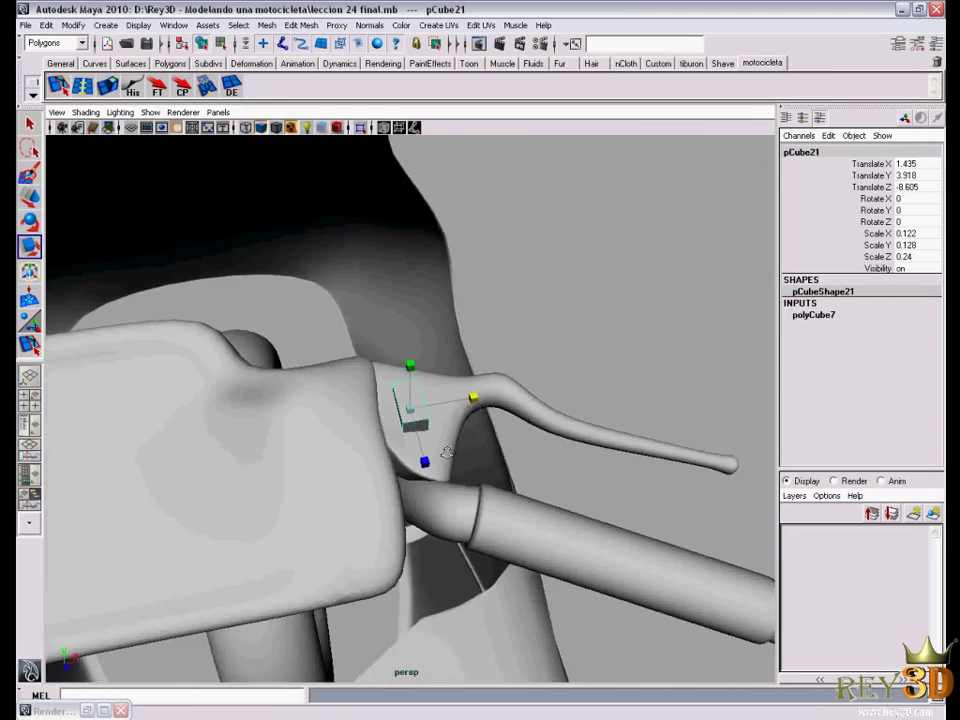
pyautogui.keyDown('alt'); pyautogui.moveTo(515, 470); pyautogui.dragTo(578, 508, button='right'); pyautogui.keyUp('alt')
pyautogui.moveTo(578, 508)
pyautogui.keyDown('alt'); pyautogui.mouseDown()
pyautogui.moveTo(441, 479)
pyautogui.moveTo(461, 410)
pyautogui.mouseUp(); pyautogui.keyUp('alt')
# Turn the block -17.261° in Y and seat it at 1.435, 3.91, -8.708
pyautogui.press('e')
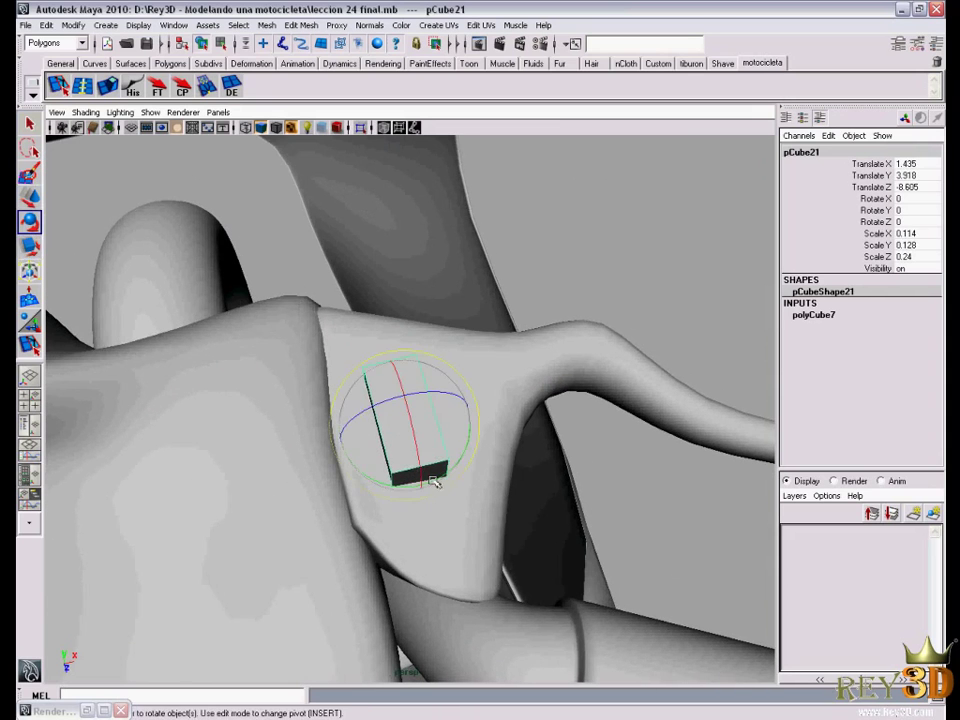
pyautogui.moveTo(428, 476)
pyautogui.mouseDown()
pyautogui.moveTo(443, 478)
pyautogui.moveTo(378, 356)
pyautogui.mouseUp()
pyautogui.press('w')
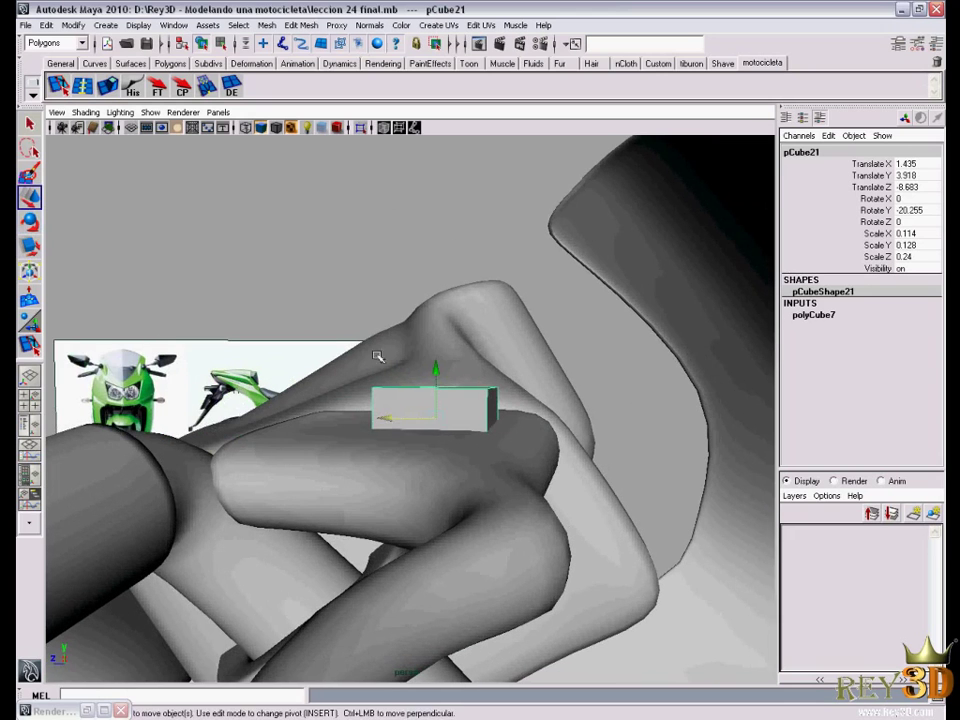
pyautogui.moveTo(440, 370); pyautogui.dragTo(441, 386)
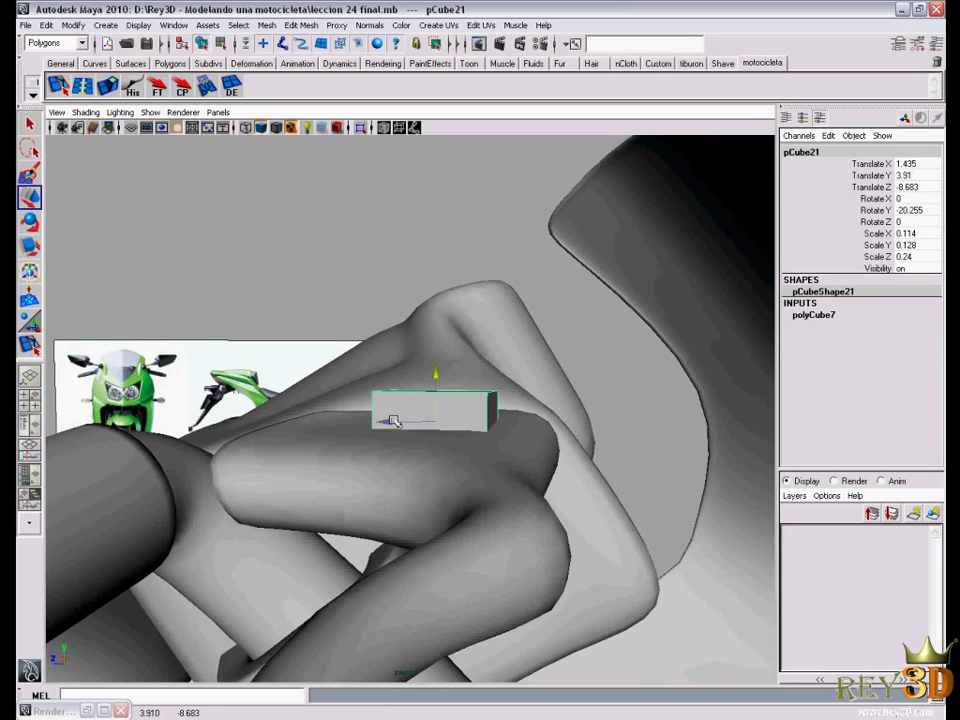
pyautogui.moveTo(401, 423)
pyautogui.keyDown('alt'); pyautogui.mouseDown()
pyautogui.moveTo(478, 419)
pyautogui.moveTo(495, 450)
pyautogui.moveTo(467, 439)
pyautogui.mouseUp(); pyautogui.keyUp('alt')
pyautogui.press('e')
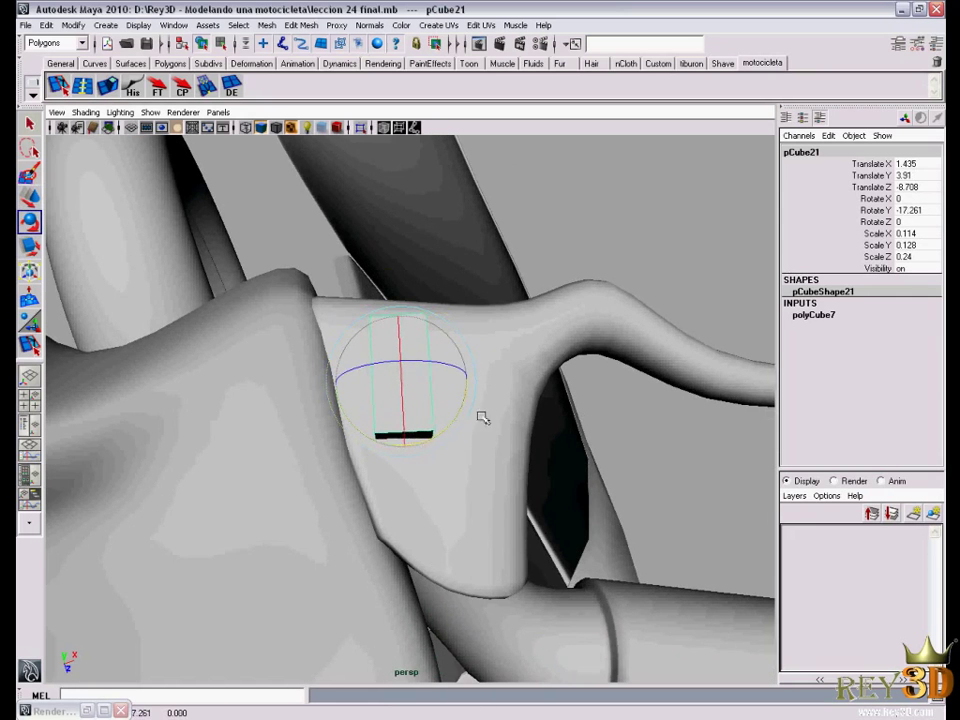
pyautogui.moveTo(481, 417)
pyautogui.keyDown('alt'); pyautogui.mouseDown()
pyautogui.moveTo(506, 428)
pyautogui.moveTo(388, 386)
pyautogui.moveTo(450, 439)
pyautogui.moveTo(405, 409)
pyautogui.moveTo(546, 493)
pyautogui.moveTo(470, 470)
pyautogui.mouseUp(); pyautogui.keyUp('alt')
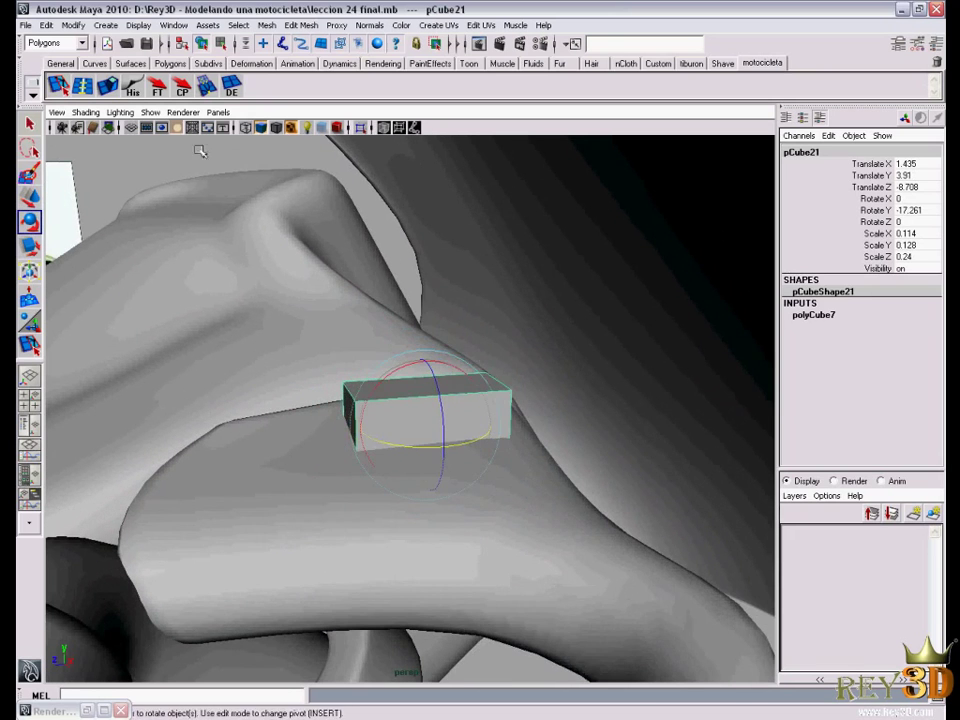
# Insert edge loops across pCube21 with the Insert Edge Loop Tool
pyautogui.click(107, 86)
pyautogui.moveTo(396, 336)
pyautogui.keyDown('alt'); pyautogui.mouseDown()
pyautogui.moveTo(430, 397)
pyautogui.moveTo(398, 410)
pyautogui.moveTo(378, 405)
pyautogui.mouseUp(); pyautogui.keyUp('alt')
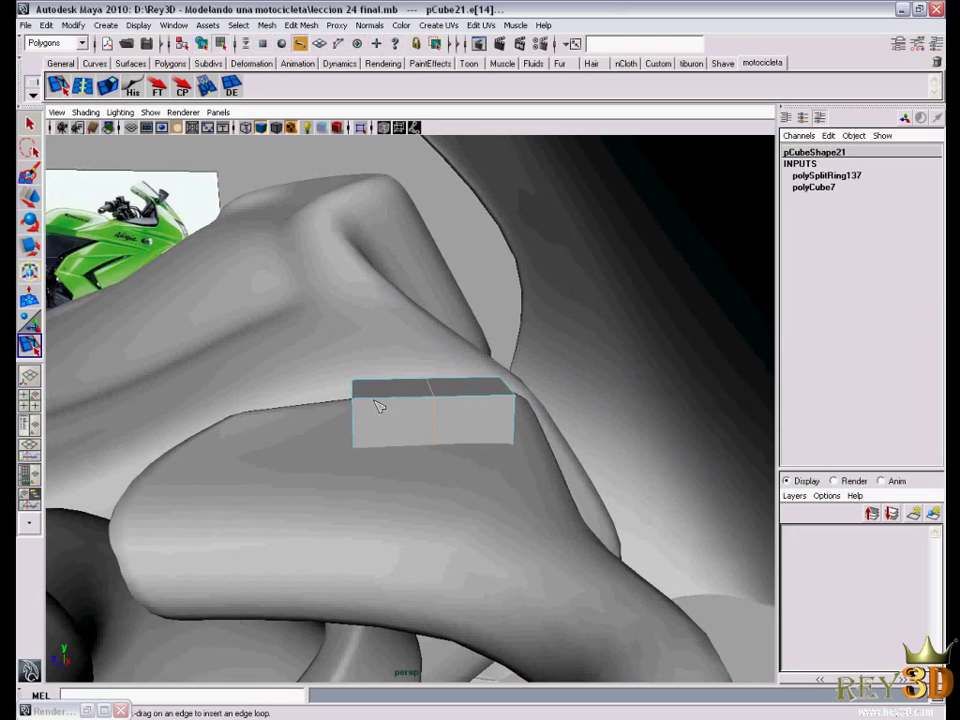
pyautogui.click(513, 399)
pyautogui.moveTo(513, 399)
pyautogui.keyDown('alt'); pyautogui.mouseDown()
pyautogui.moveTo(433, 401)
pyautogui.moveTo(382, 433)
pyautogui.moveTo(392, 440)
pyautogui.moveTo(386, 431)
pyautogui.mouseUp(); pyautogui.keyUp('alt')
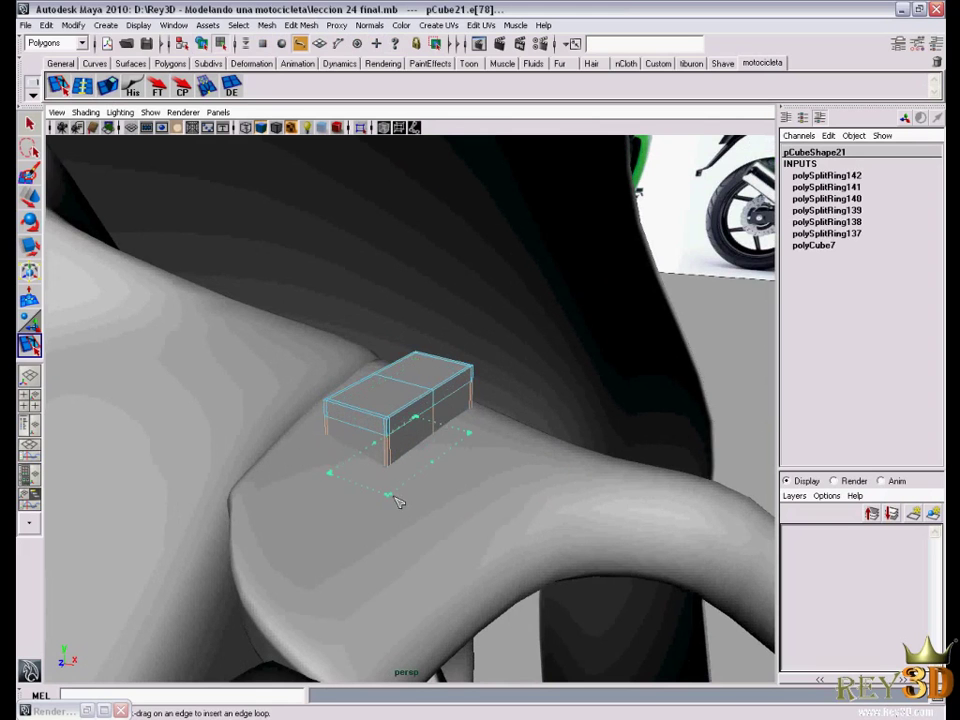
# Lower the block's end top vertices in Y to give its top a sloping profile
pyautogui.press('w')
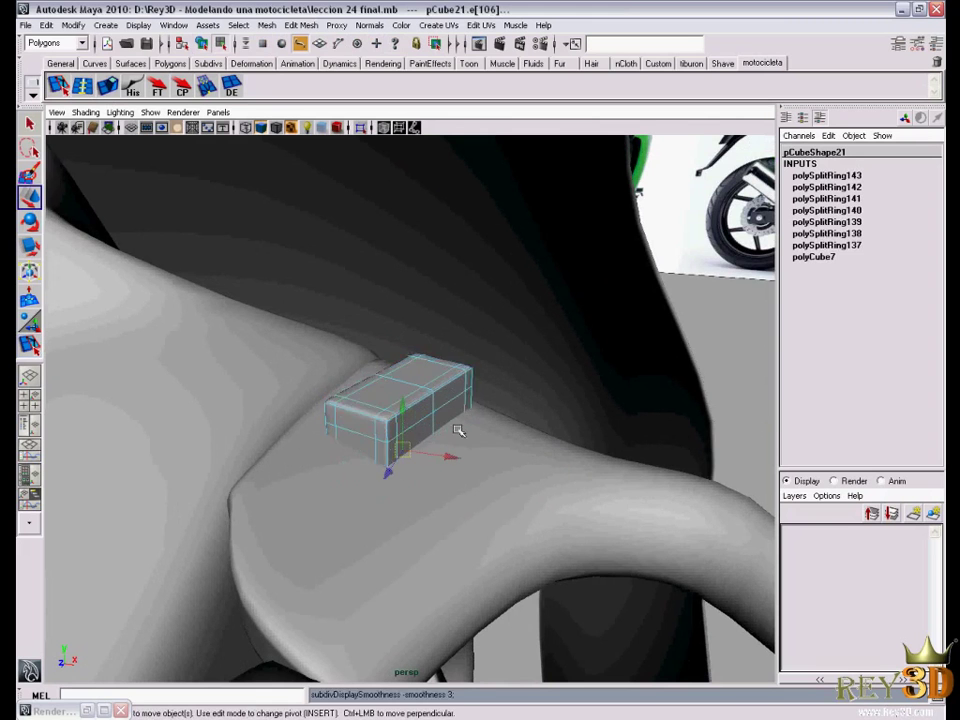
pyautogui.moveTo(422, 440)
pyautogui.keyDown('alt'); pyautogui.mouseDown()
pyautogui.moveTo(430, 410)
pyautogui.moveTo(455, 390)
pyautogui.moveTo(418, 422)
pyautogui.moveTo(379, 392)
pyautogui.moveTo(414, 424)
pyautogui.mouseUp(); pyautogui.keyUp('alt')
pyautogui.rightClick(455, 388)
pyautogui.click(416, 388)
pyautogui.click(286, 388)
pyautogui.moveTo(329, 456)
pyautogui.keyDown('alt'); pyautogui.mouseDown()
pyautogui.moveTo(290, 360)
pyautogui.moveTo(287, 393)
pyautogui.moveTo(414, 414)
pyautogui.mouseUp(); pyautogui.keyUp('alt')
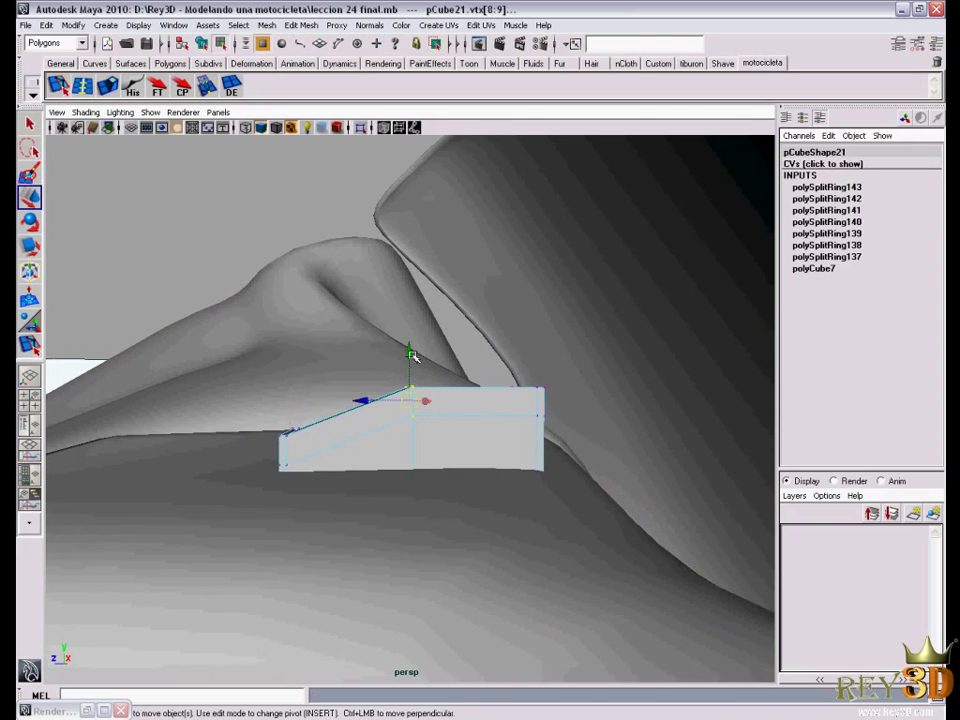
pyautogui.click(411, 355)
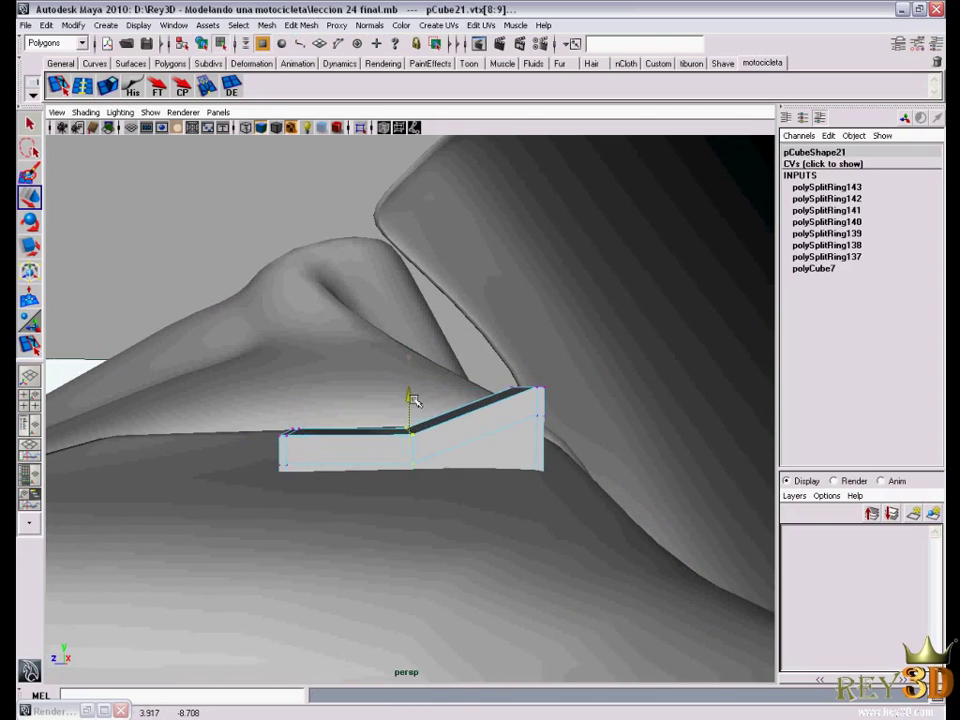
pyautogui.moveTo(415, 385); pyautogui.dragTo(415, 386)
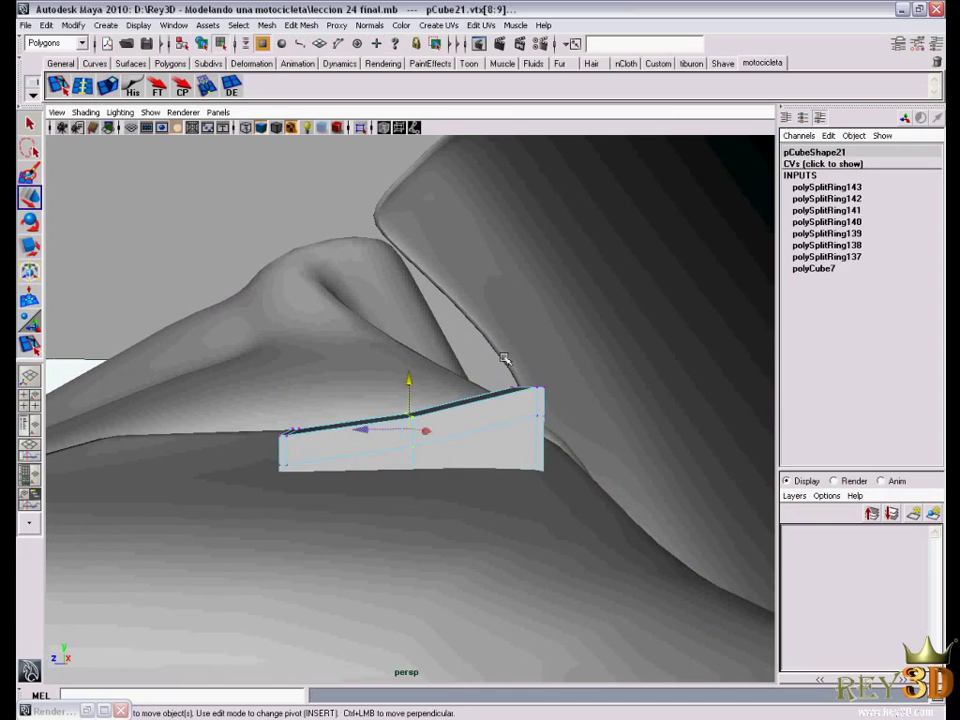
pyautogui.moveTo(505, 358)
pyautogui.keyDown('alt'); pyautogui.mouseDown()
pyautogui.moveTo(567, 411)
pyautogui.moveTo(572, 471)
pyautogui.moveTo(542, 450)
pyautogui.moveTo(546, 471)
pyautogui.moveTo(464, 443)
pyautogui.mouseUp(); pyautogui.keyUp('alt')
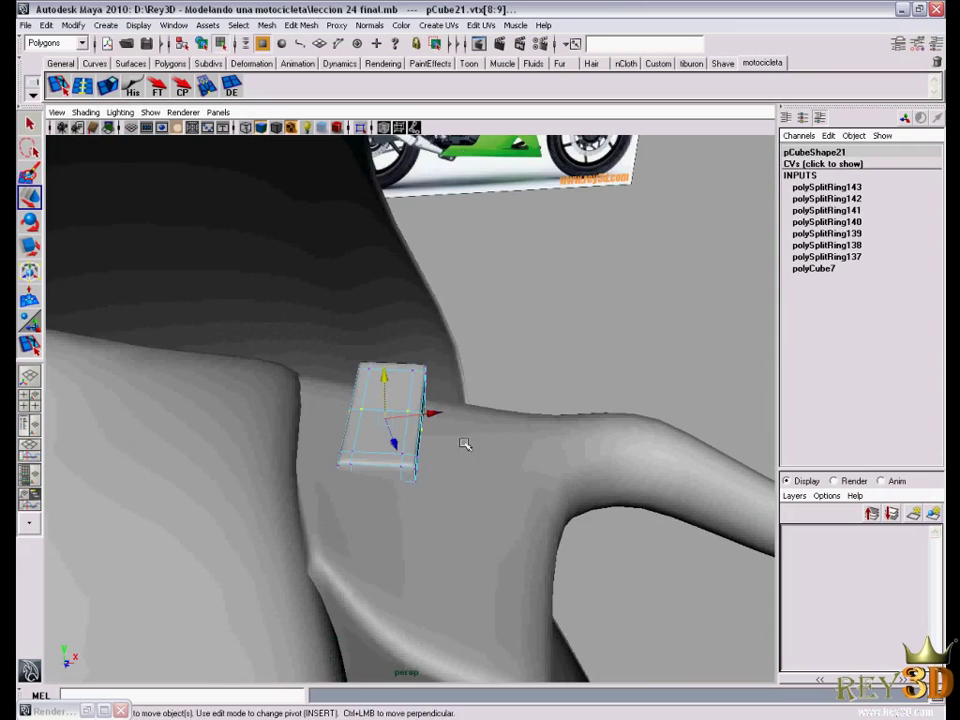
pyautogui.click(574, 336)
pyautogui.moveTo(405, 377)
pyautogui.keyDown('alt'); pyautogui.mouseDown()
pyautogui.moveTo(264, 386)
pyautogui.moveTo(407, 456)
pyautogui.mouseUp(); pyautogui.keyUp('alt')
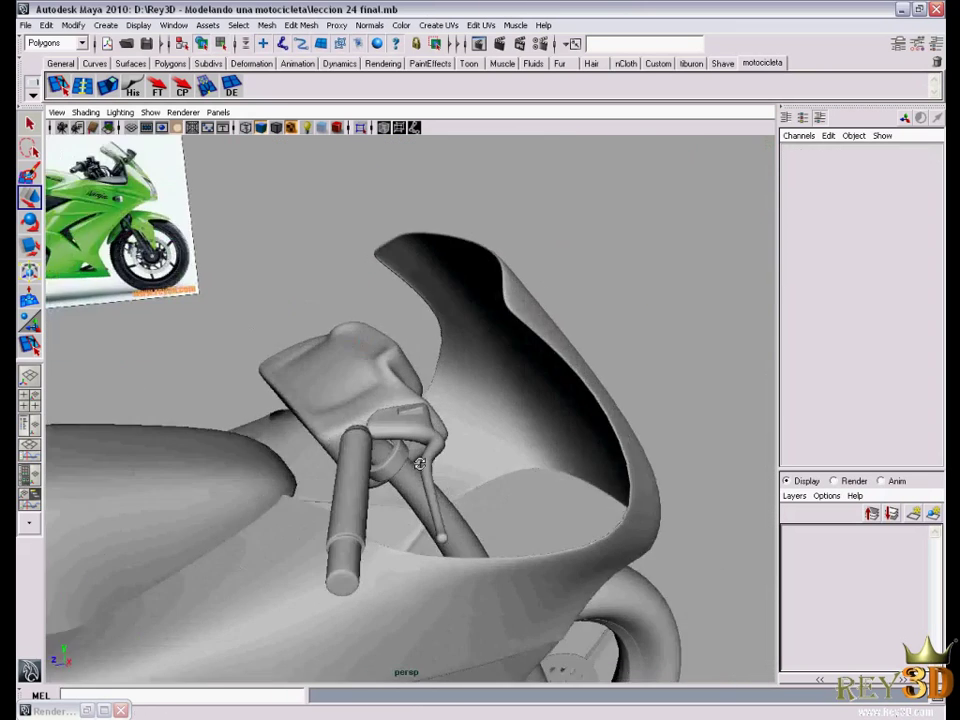
# Tilt pCube21 to 3.866° X and -8.052° Z and nudge its height on the mount
pyautogui.keyDown('alt'); pyautogui.moveTo(407, 456); pyautogui.dragTo(453, 464, button='right'); pyautogui.keyUp('alt')
pyautogui.click(408, 409)
pyautogui.moveTo(408, 409)
pyautogui.keyDown('alt'); pyautogui.mouseDown()
pyautogui.moveTo(456, 491)
pyautogui.moveTo(499, 480)
pyautogui.moveTo(420, 439)
pyautogui.moveTo(447, 437)
pyautogui.moveTo(484, 458)
pyautogui.moveTo(422, 413)
pyautogui.moveTo(388, 489)
pyautogui.moveTo(514, 510)
pyautogui.moveTo(471, 527)
pyautogui.moveTo(407, 521)
pyautogui.moveTo(495, 538)
pyautogui.moveTo(501, 512)
pyautogui.moveTo(413, 473)
pyautogui.moveTo(508, 461)
pyautogui.moveTo(497, 444)
pyautogui.moveTo(531, 471)
pyautogui.moveTo(479, 446)
pyautogui.moveTo(463, 459)
pyautogui.moveTo(461, 444)
pyautogui.moveTo(380, 393)
pyautogui.moveTo(420, 440)
pyautogui.moveTo(398, 396)
pyautogui.moveTo(403, 402)
pyautogui.moveTo(376, 392)
pyautogui.moveTo(401, 401)
pyautogui.moveTo(315, 441)
pyautogui.moveTo(369, 491)
pyautogui.moveTo(328, 394)
pyautogui.moveTo(420, 330)
pyautogui.mouseUp(); pyautogui.keyUp('alt')
pyautogui.press('e')
pyautogui.press('w')
pyautogui.press('e')
pyautogui.press('w')
# Deselect the block, zoom in on the side fairing panel, and select its bolt
pyautogui.click(640, 200)
pyautogui.moveTo(640, 200)
pyautogui.keyDown('alt'); pyautogui.mouseDown()
pyautogui.moveTo(507, 486)
pyautogui.moveTo(440, 460)
pyautogui.moveTo(422, 432)
pyautogui.moveTo(371, 537)
pyautogui.mouseUp(); pyautogui.keyUp('alt')
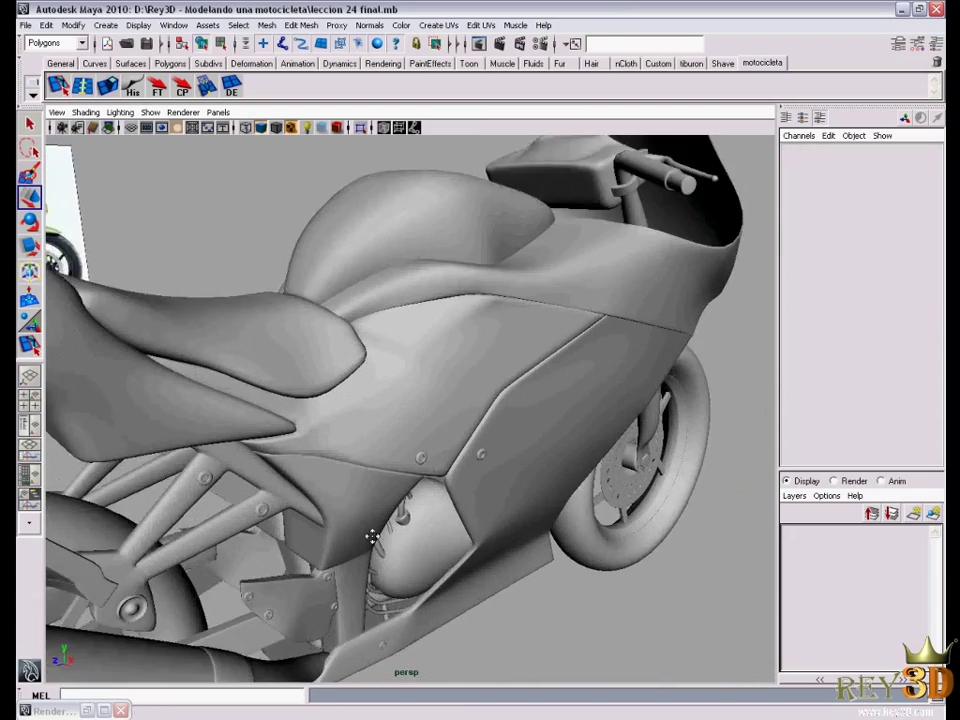
pyautogui.keyDown('alt'); pyautogui.moveTo(371, 537); pyautogui.dragTo(484, 507, button='right'); pyautogui.keyUp('alt')
pyautogui.moveTo(493, 452)
pyautogui.keyDown('alt'); pyautogui.mouseDown()
pyautogui.moveTo(435, 392)
pyautogui.moveTo(343, 388)
pyautogui.mouseUp(); pyautogui.keyUp('alt')
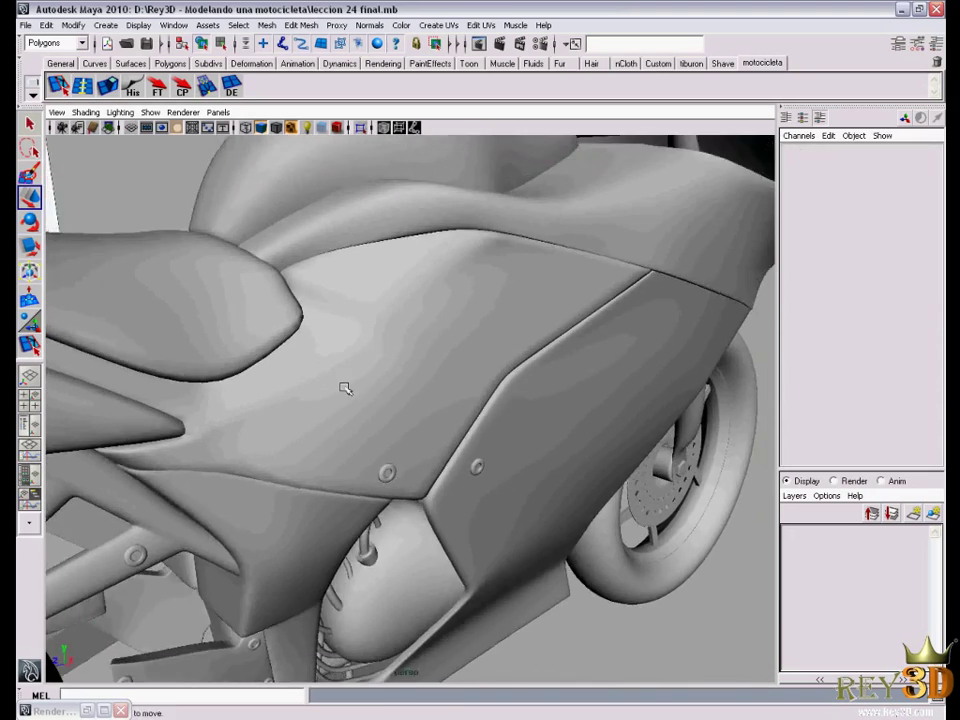
pyautogui.keyDown('alt'); pyautogui.moveTo(343, 388); pyautogui.dragTo(429, 506, button='right'); pyautogui.keyUp('alt')
pyautogui.click(352, 541)
# Snap pCylinder37 onto the handlebar bracket and set its Rotate Z to 90
pyautogui.keyDown('alt'); pyautogui.moveTo(352, 541); pyautogui.dragTo(488, 374, button='right'); pyautogui.keyUp('alt')
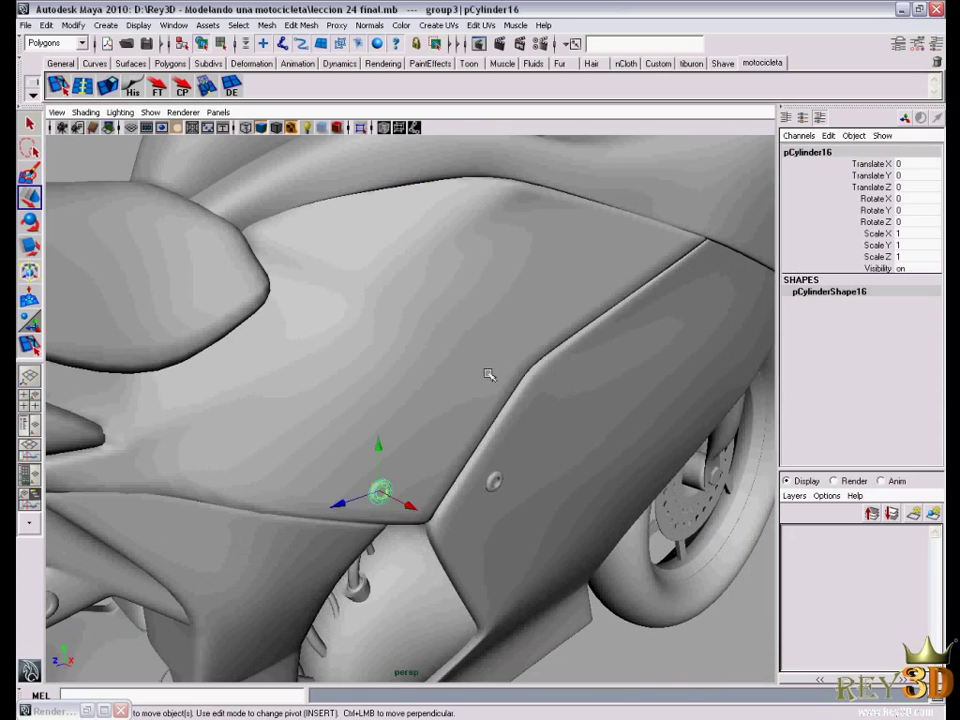
pyautogui.moveTo(534, 432)
pyautogui.keyDown('alt'); pyautogui.mouseDown()
pyautogui.moveTo(500, 389)
pyautogui.moveTo(566, 381)
pyautogui.moveTo(647, 274)
pyautogui.moveTo(508, 330)
pyautogui.moveTo(430, 439)
pyautogui.mouseUp(); pyautogui.keyUp('alt')
pyautogui.moveTo(430, 439)
pyautogui.keyDown('alt'); pyautogui.mouseDown(button='right')
pyautogui.moveTo(420, 328)
pyautogui.moveTo(476, 390)
pyautogui.moveTo(593, 562)
pyautogui.mouseUp(button='right'); pyautogui.keyUp('alt')
pyautogui.moveTo(593, 562)
pyautogui.keyDown('alt'); pyautogui.mouseDown()
pyautogui.moveTo(489, 476)
pyautogui.moveTo(491, 464)
pyautogui.mouseUp(); pyautogui.keyUp('alt')
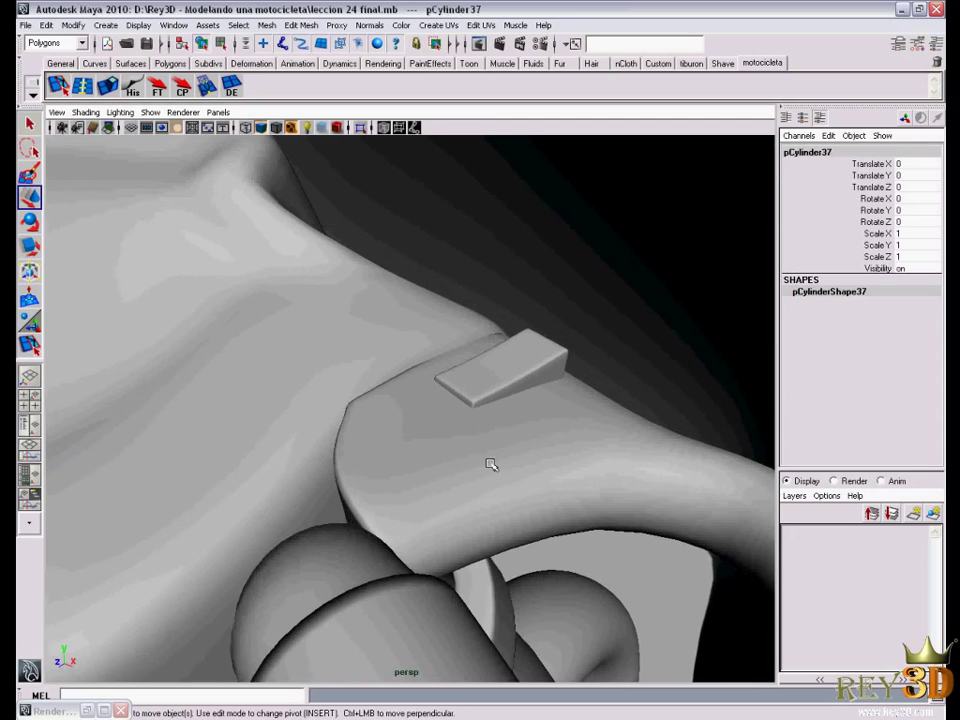
pyautogui.middleClick(473, 403)
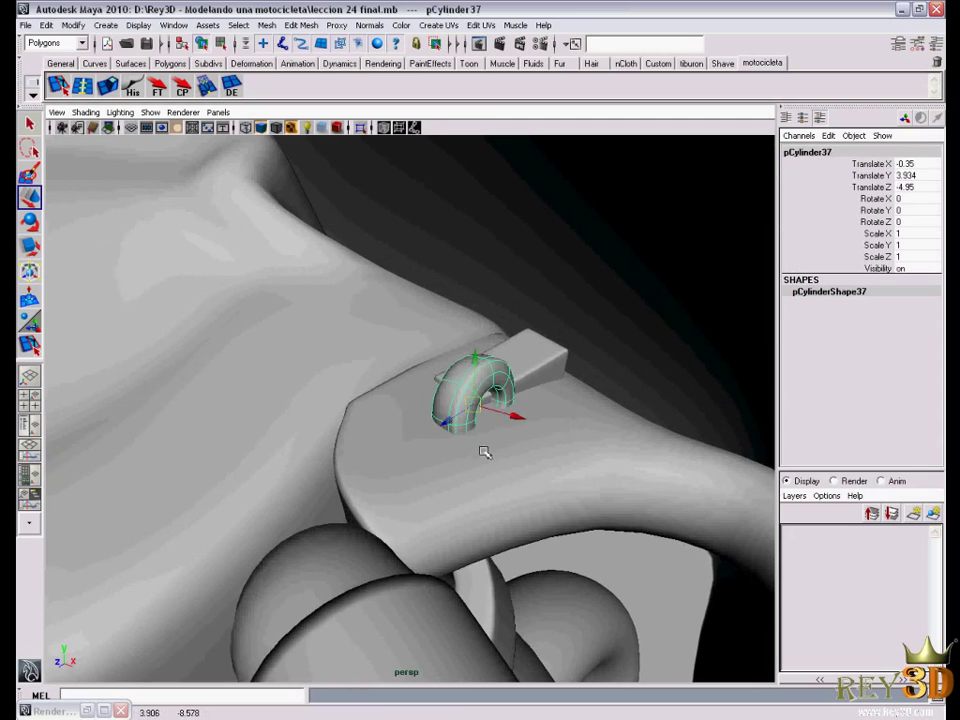
pyautogui.keyDown('alt'); pyautogui.moveTo(484, 452); pyautogui.dragTo(524, 440, button='middle'); pyautogui.keyUp('alt')
pyautogui.moveTo(500, 452); pyautogui.dragTo(442, 496)
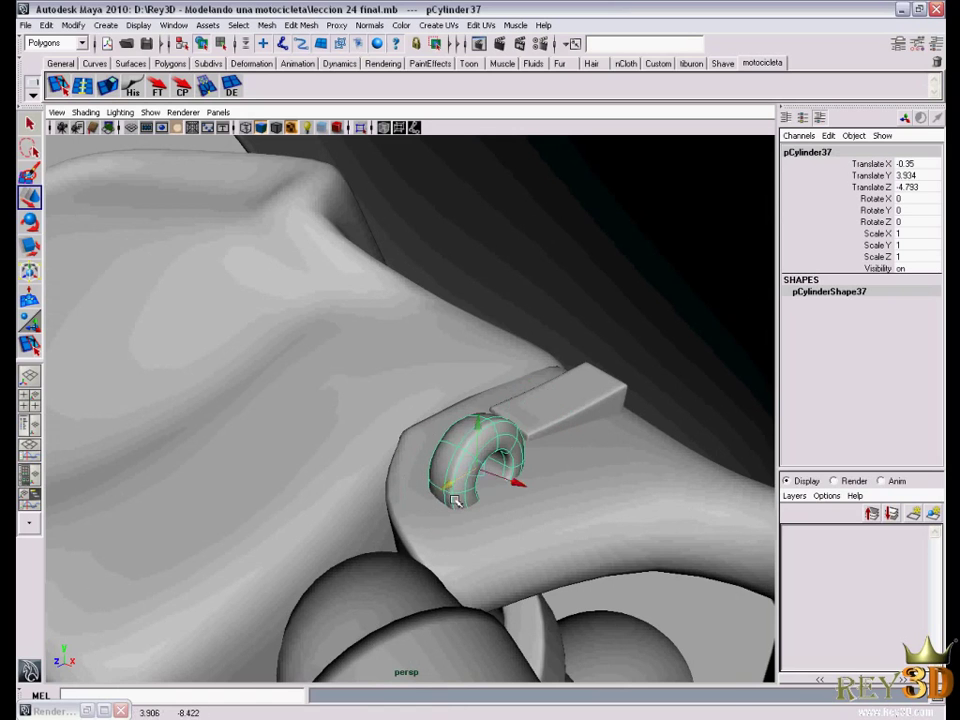
pyautogui.press('e')
pyautogui.moveTo(524, 452); pyautogui.dragTo(476, 428)
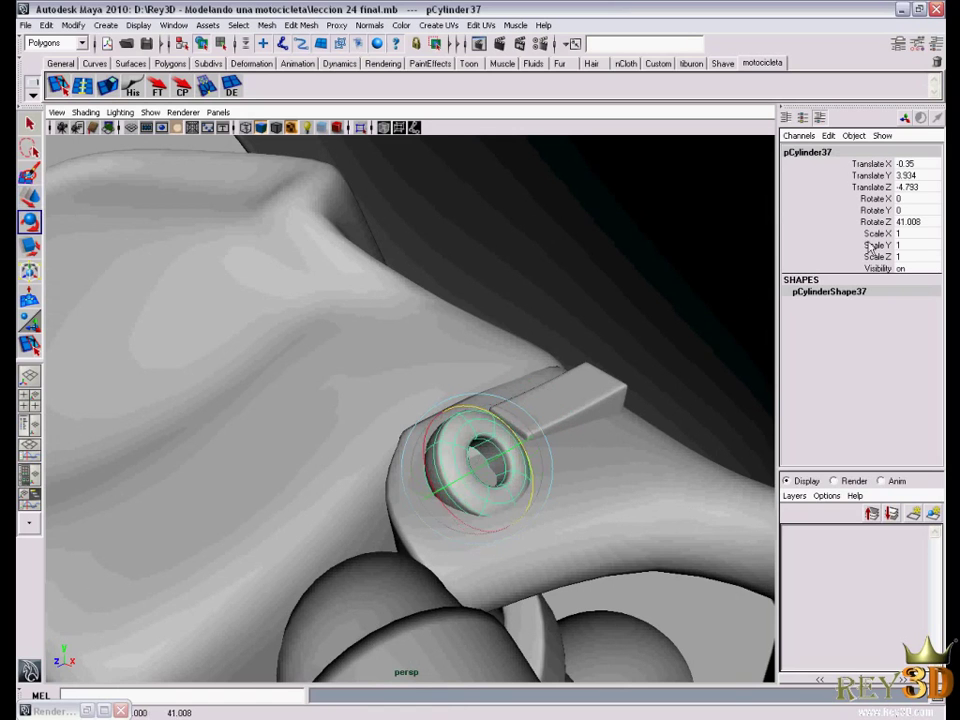
pyautogui.doubleClick(903, 221)
pyautogui.write('0')
pyautogui.press('Return')
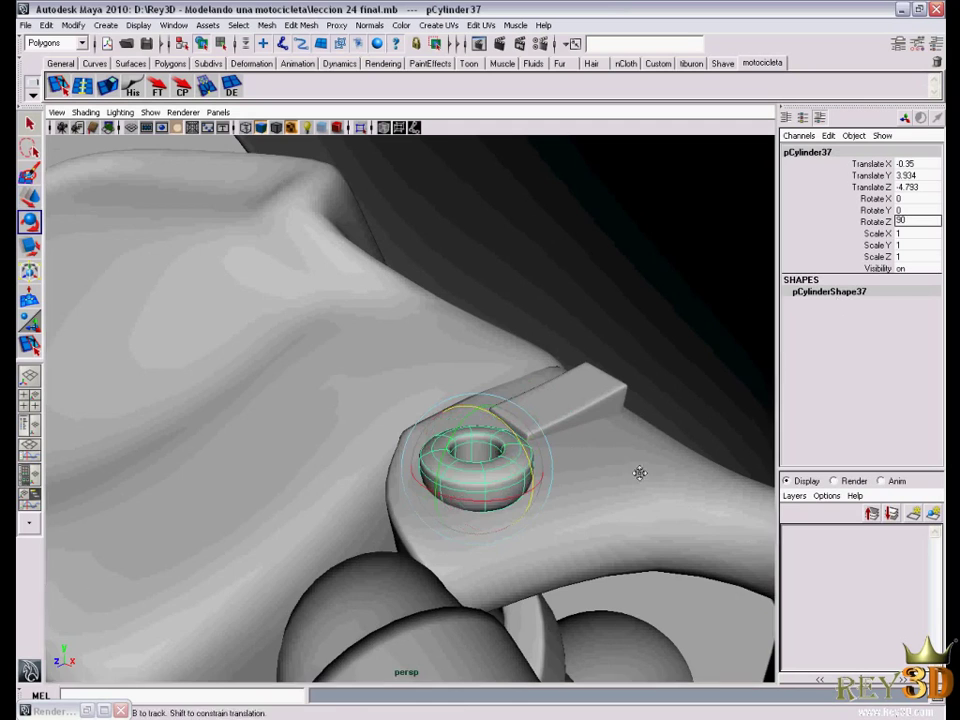
# Scale the ring down to a small bolt size, about 0.358
pyautogui.keyDown('alt'); pyautogui.moveTo(639, 471); pyautogui.dragTo(525, 428); pyautogui.keyUp('alt')
pyautogui.press('r')
pyautogui.moveTo(314, 351); pyautogui.dragTo(235, 354)
pyautogui.press('w')
pyautogui.press('f')
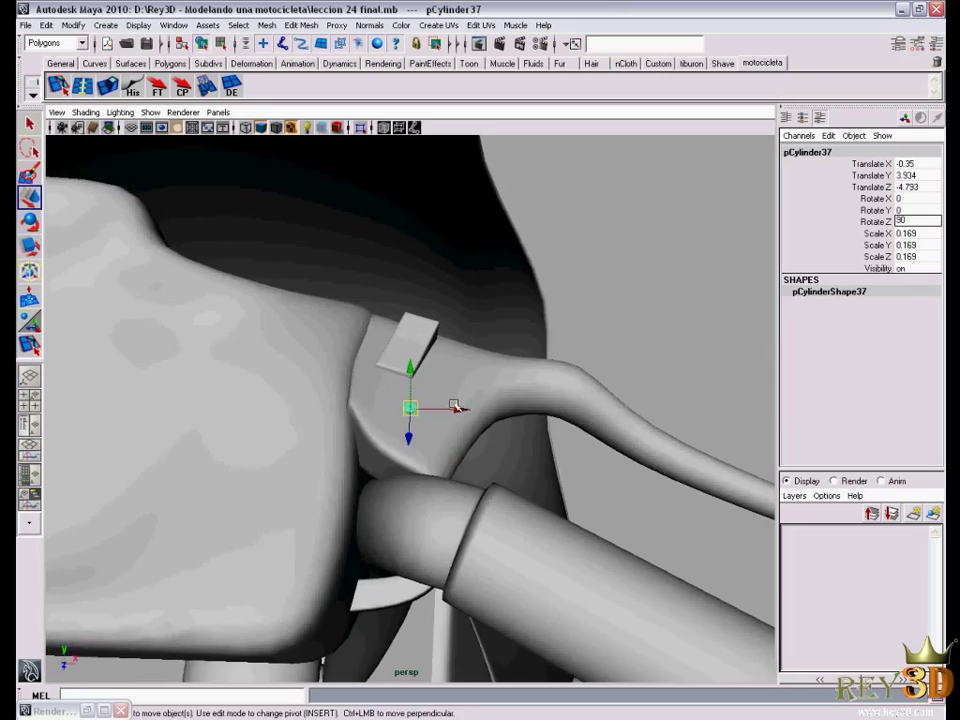
pyautogui.moveTo(455, 405)
pyautogui.keyDown('alt'); pyautogui.mouseDown()
pyautogui.moveTo(351, 390)
pyautogui.moveTo(514, 392)
pyautogui.moveTo(510, 429)
pyautogui.moveTo(494, 451)
pyautogui.moveTo(515, 451)
pyautogui.moveTo(400, 520)
pyautogui.moveTo(426, 516)
pyautogui.mouseUp(); pyautogui.keyUp('alt')
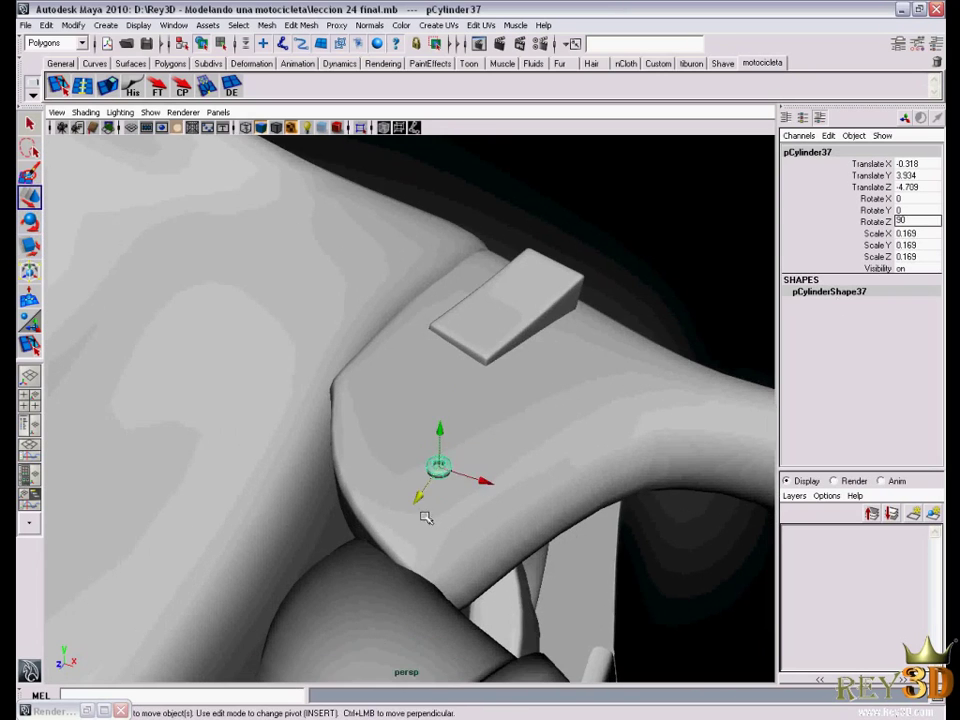
pyautogui.press('r')
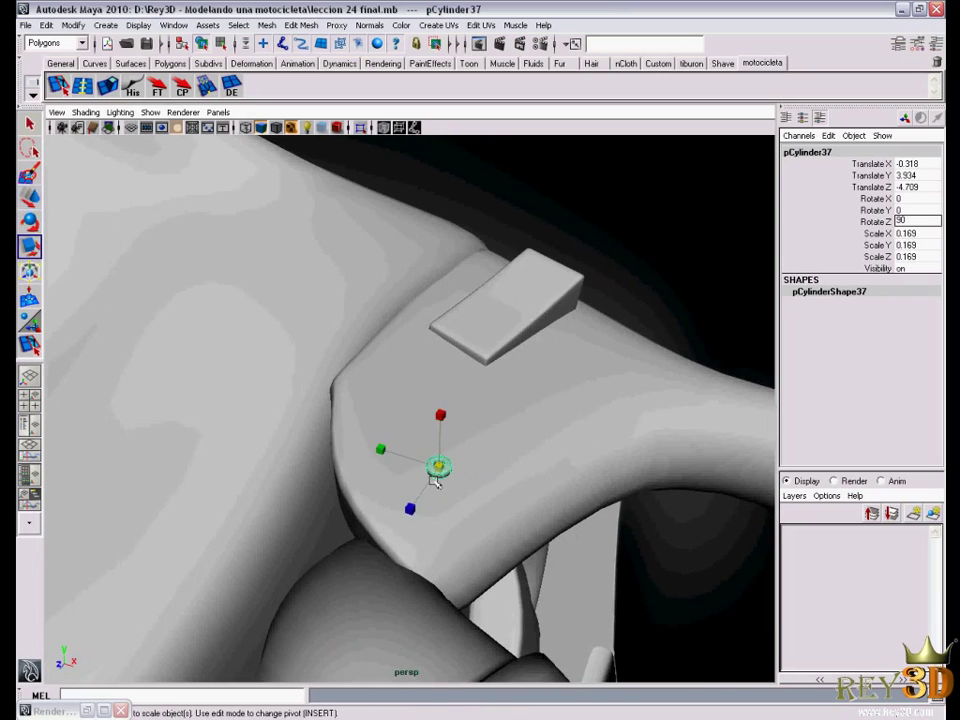
pyautogui.moveTo(435, 472); pyautogui.dragTo(470, 471)
pyautogui.keyDown('alt'); pyautogui.moveTo(422, 482); pyautogui.dragTo(441, 458); pyautogui.keyUp('alt')
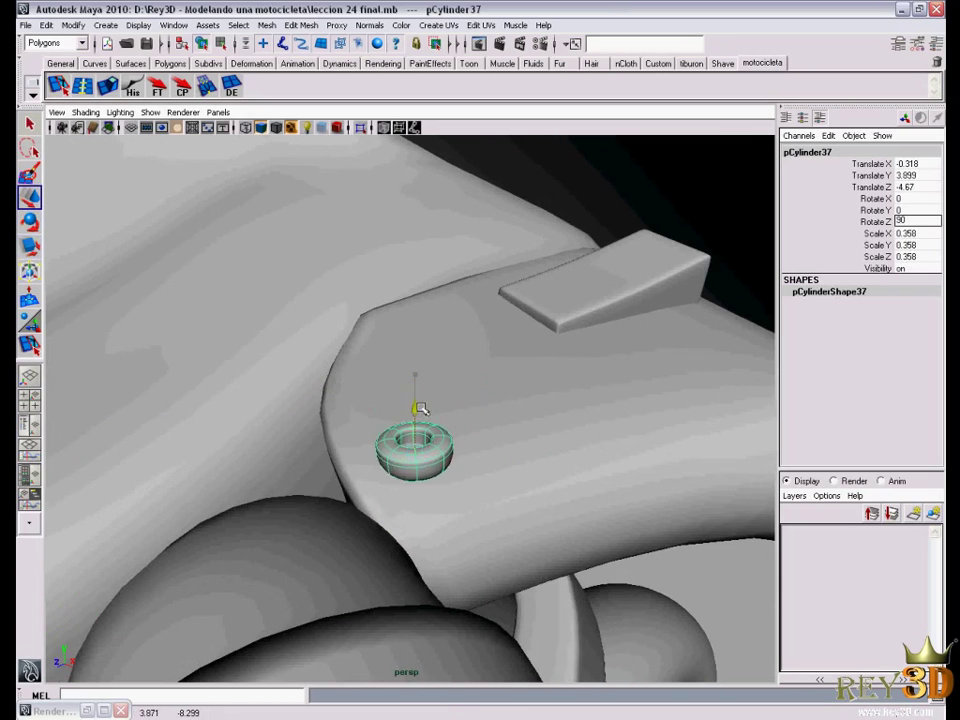
pyautogui.keyDown('alt'); pyautogui.moveTo(422, 413); pyautogui.dragTo(450, 475); pyautogui.keyUp('alt')
pyautogui.keyDown('alt'); pyautogui.moveTo(450, 475); pyautogui.dragTo(561, 467, button='right'); pyautogui.keyUp('alt')
pyautogui.moveTo(561, 467)
pyautogui.keyDown('alt'); pyautogui.mouseDown()
pyautogui.moveTo(545, 437)
pyautogui.moveTo(445, 348)
pyautogui.moveTo(450, 392)
pyautogui.moveTo(349, 372)
pyautogui.moveTo(429, 439)
pyautogui.moveTo(410, 420)
pyautogui.moveTo(427, 425)
pyautogui.moveTo(418, 369)
pyautogui.mouseUp(); pyautogui.keyUp('alt')
# Fine-tune the ring bolt's rotation to sit flat on the lever mount, then deselect
pyautogui.press('e')
pyautogui.press('w')
pyautogui.press('f')
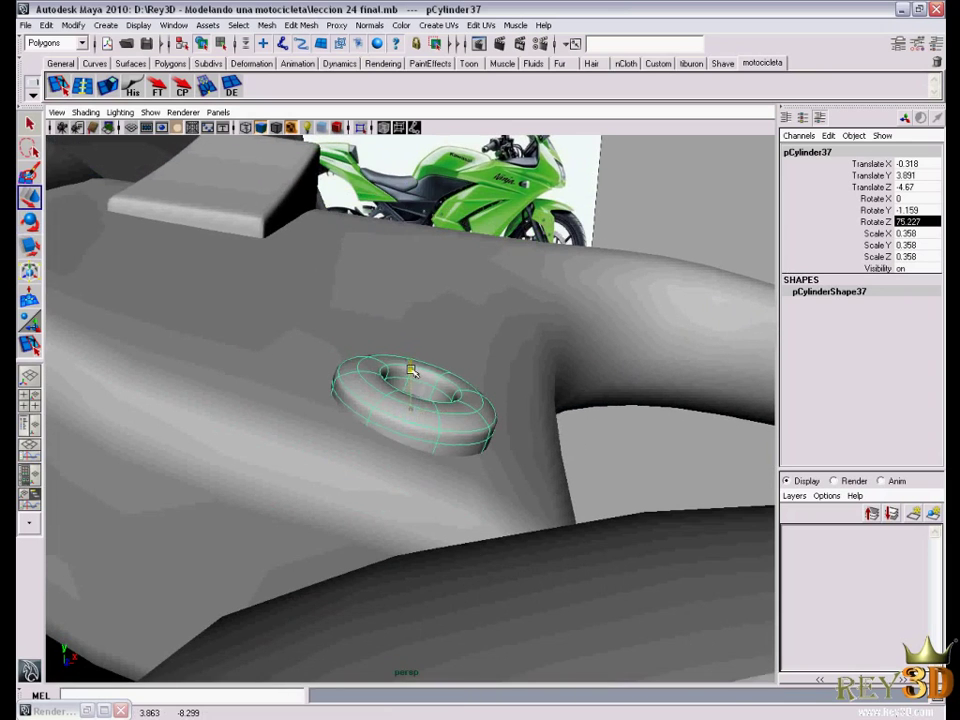
pyautogui.moveTo(410, 424)
pyautogui.keyDown('alt'); pyautogui.mouseDown(button='right')
pyautogui.moveTo(454, 441)
pyautogui.moveTo(428, 435)
pyautogui.mouseUp(button='right'); pyautogui.keyUp('alt')
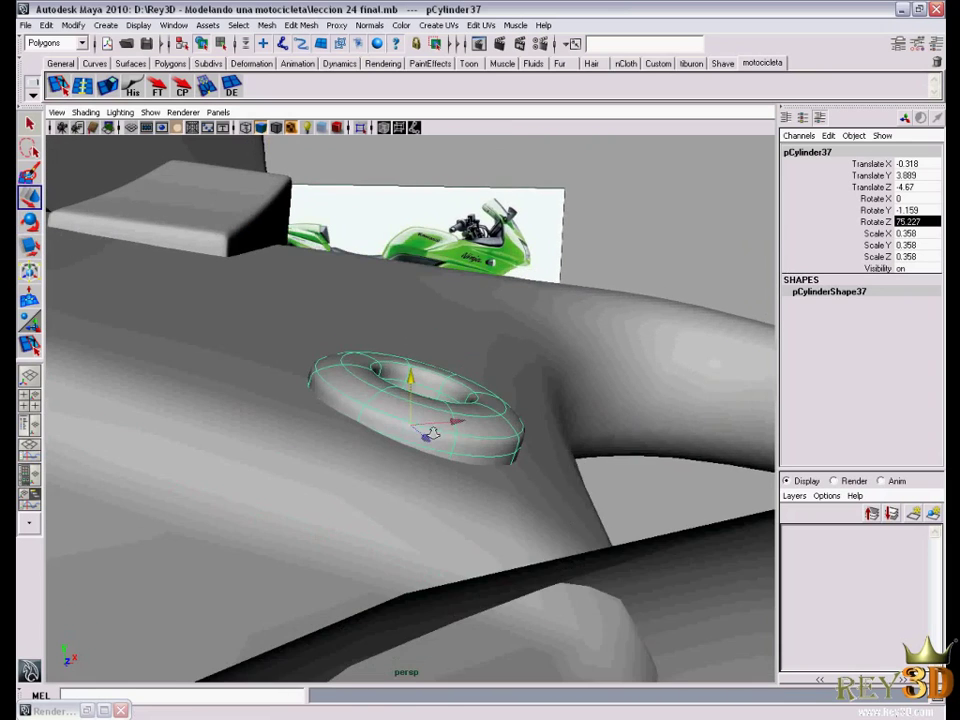
pyautogui.moveTo(428, 435)
pyautogui.keyDown('alt'); pyautogui.mouseDown()
pyautogui.moveTo(421, 379)
pyautogui.moveTo(398, 405)
pyautogui.moveTo(359, 395)
pyautogui.mouseUp(); pyautogui.keyUp('alt')
pyautogui.press('e')
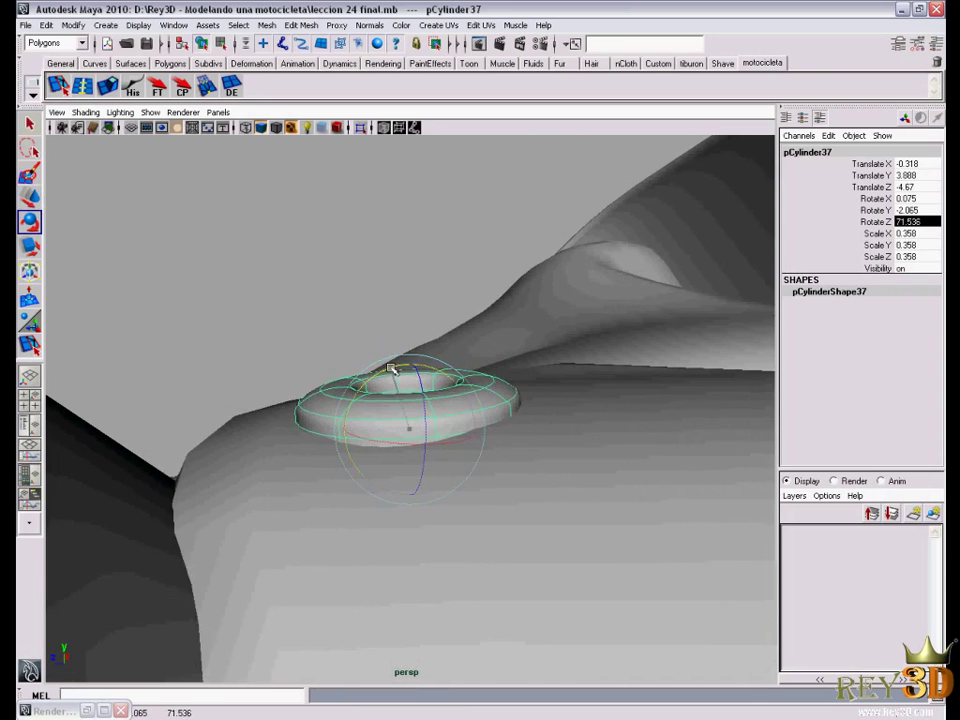
pyautogui.keyDown('alt'); pyautogui.moveTo(390, 370); pyautogui.dragTo(625, 395); pyautogui.keyUp('alt')
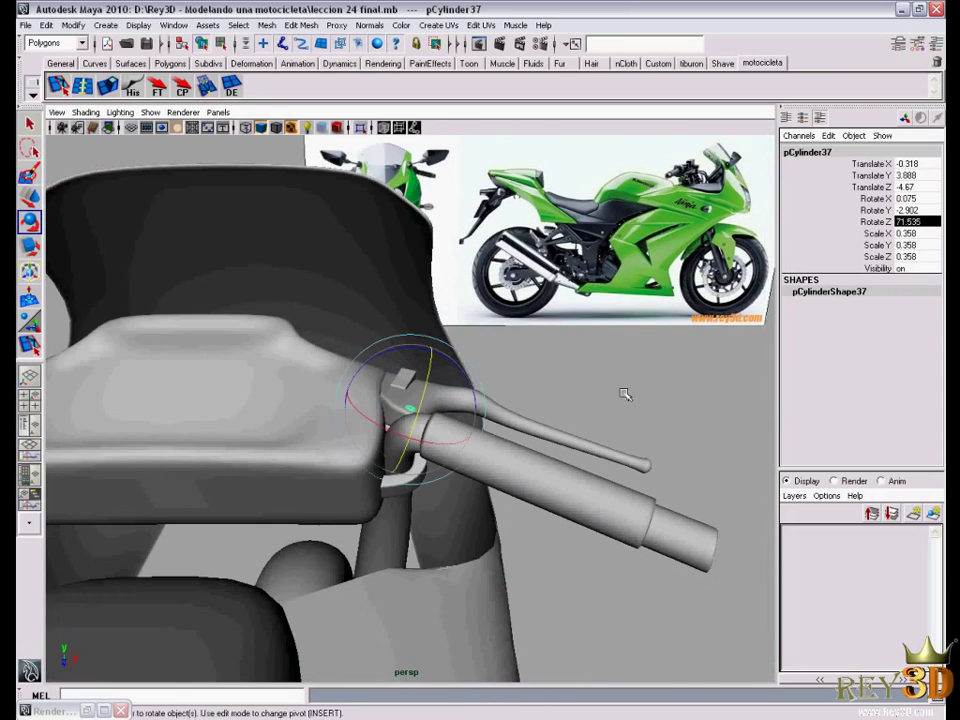
pyautogui.click(625, 395)
pyautogui.moveTo(625, 395)
pyautogui.keyDown('alt'); pyautogui.mouseDown()
pyautogui.moveTo(369, 390)
pyautogui.moveTo(378, 417)
pyautogui.moveTo(443, 442)
pyautogui.moveTo(455, 432)
pyautogui.mouseUp(); pyautogui.keyUp('alt')
pyautogui.scroll(5, 378, 417)
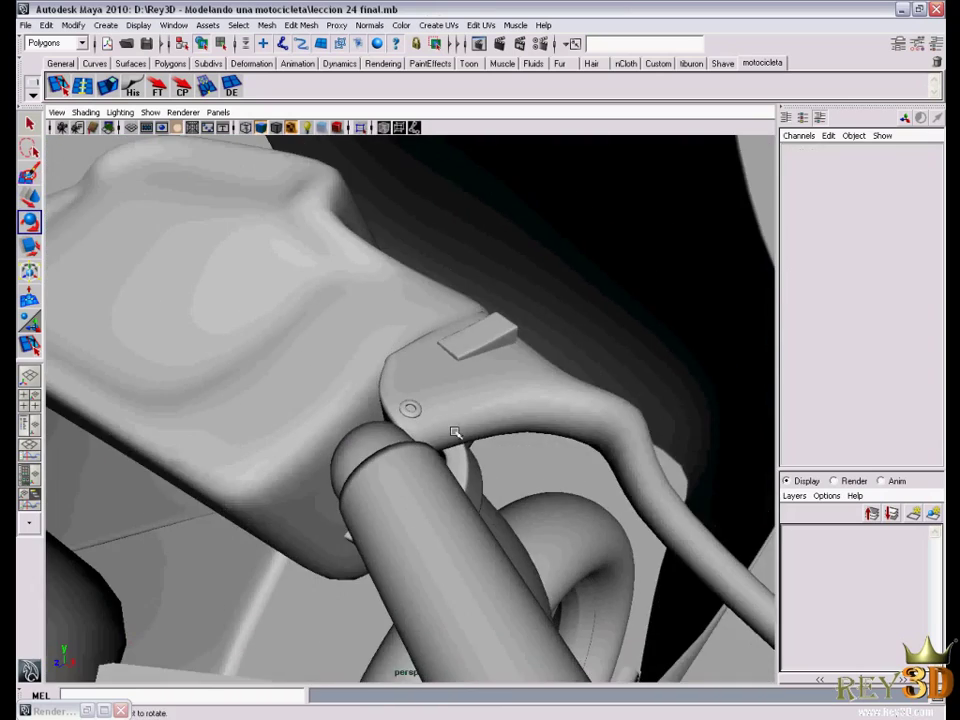
# Duplicate the ring bolt pCylinder37 and move the copy beside the wedge block
pyautogui.click(411, 404)
pyautogui.press('w')
pyautogui.moveTo(411, 404)
pyautogui.keyDown('alt'); pyautogui.mouseDown()
pyautogui.moveTo(489, 439)
pyautogui.moveTo(346, 408)
pyautogui.mouseUp(); pyautogui.keyUp('alt')
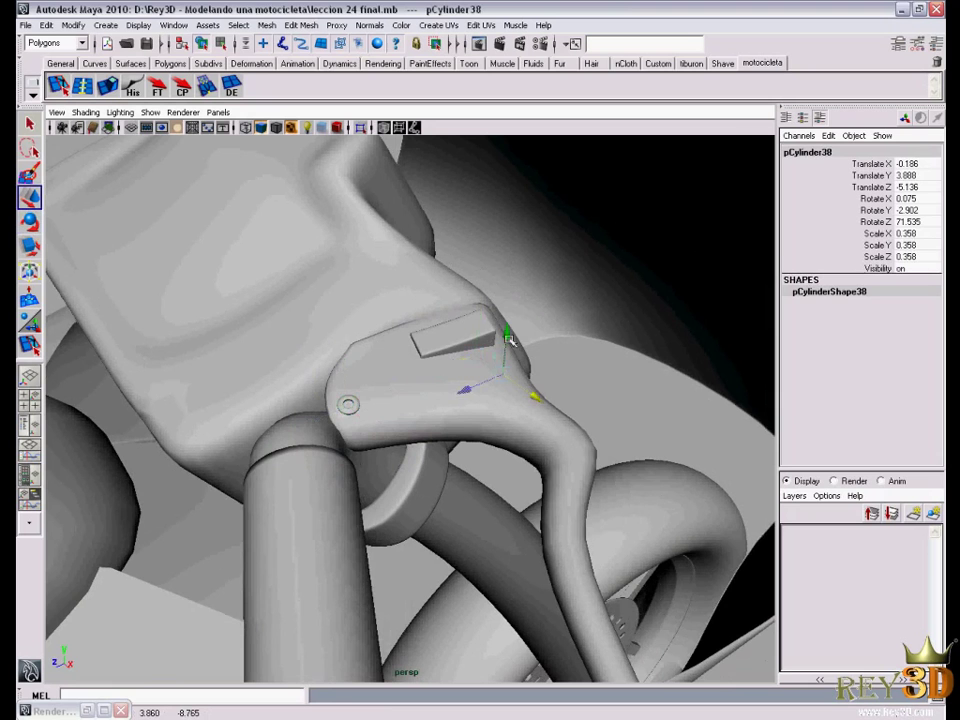
pyautogui.press('f')
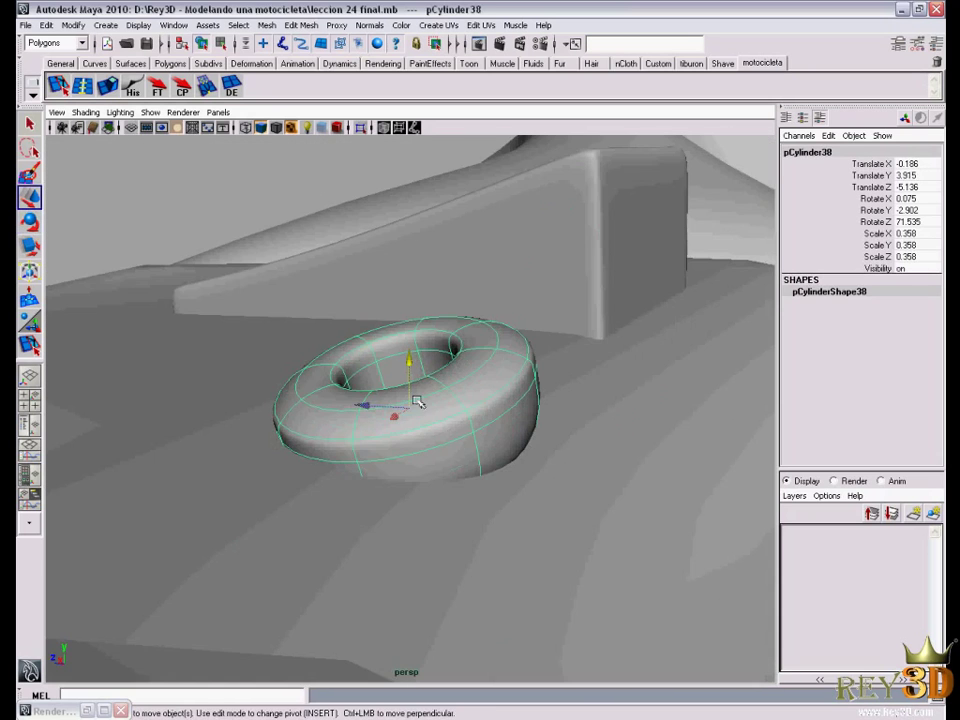
# Tilt the new ring to lie on the mount and review the brake lever pCube18
pyautogui.press('e')
pyautogui.keyDown('alt'); pyautogui.moveTo(418, 402); pyautogui.dragTo(370, 374); pyautogui.keyUp('alt')
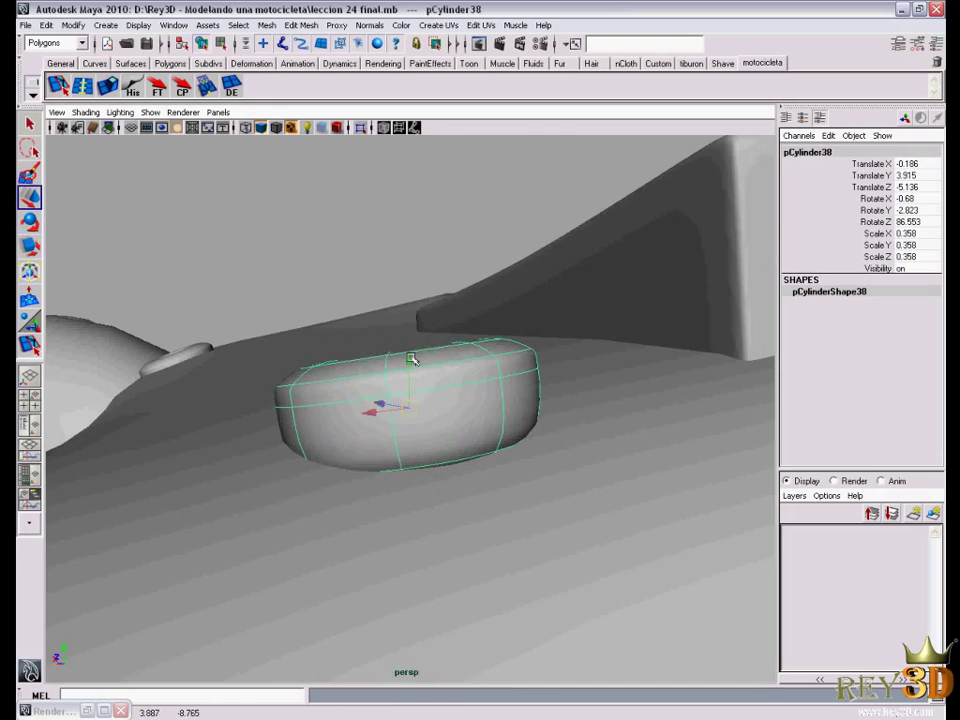
pyautogui.keyDown('alt'); pyautogui.moveTo(412, 384); pyautogui.dragTo(479, 393); pyautogui.keyUp('alt')
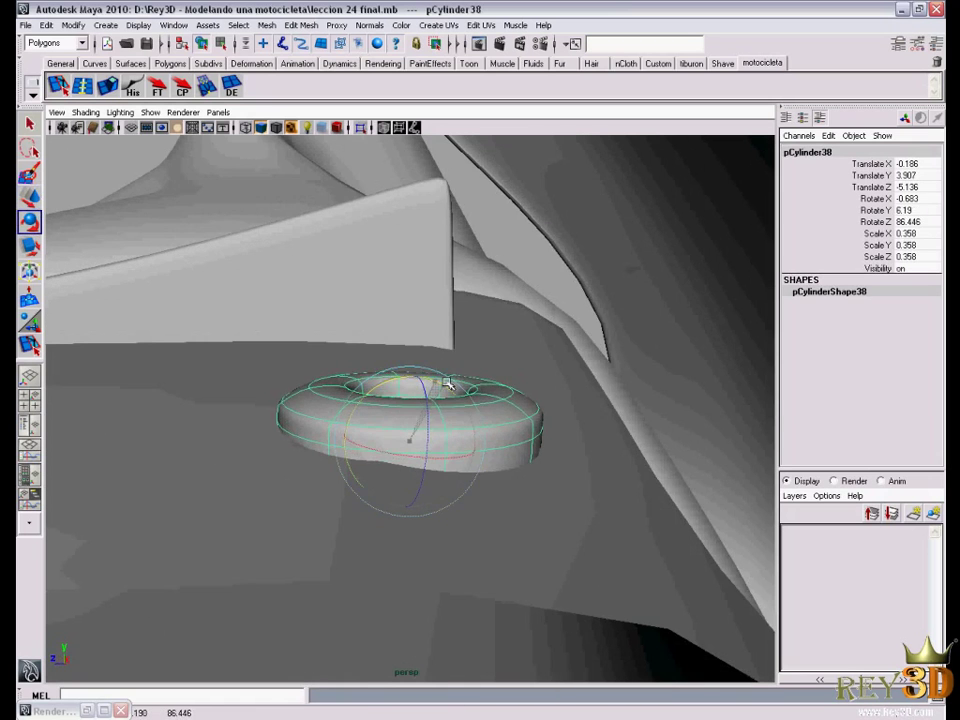
pyautogui.keyDown('alt'); pyautogui.moveTo(450, 383); pyautogui.dragTo(396, 396); pyautogui.keyUp('alt')
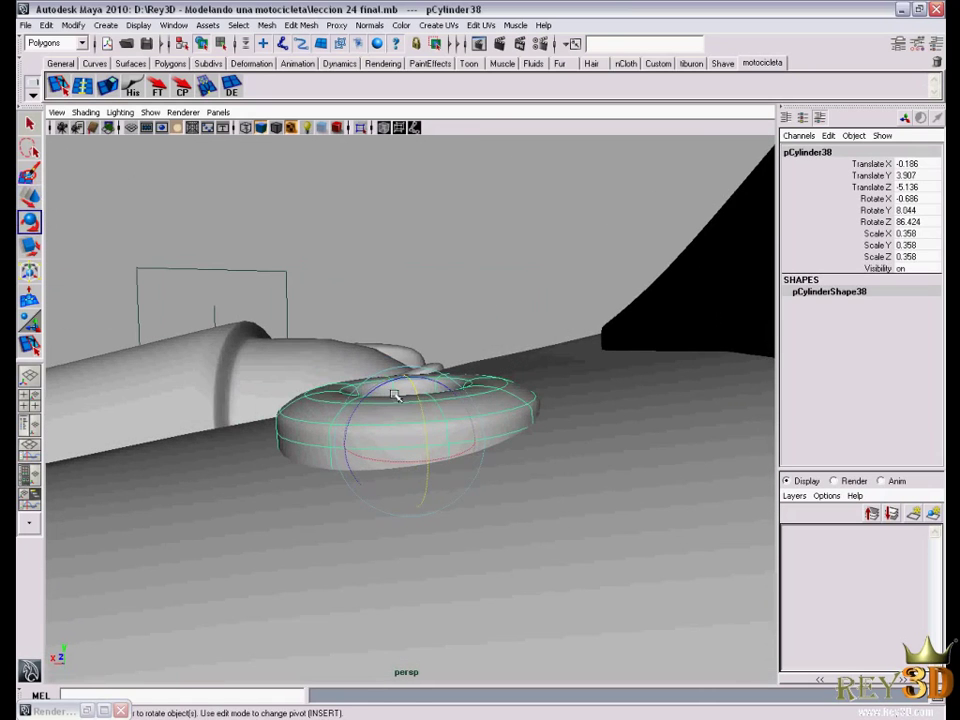
pyautogui.press('w')
pyautogui.keyDown('alt'); pyautogui.moveTo(375, 388); pyautogui.dragTo(425, 398); pyautogui.keyUp('alt')
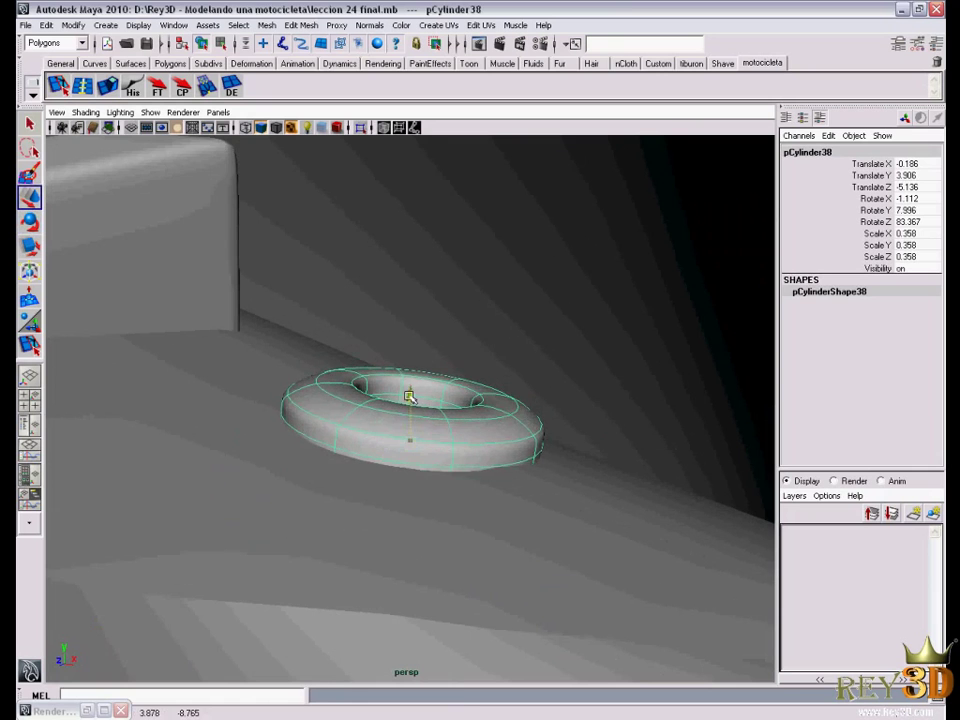
pyautogui.moveTo(410, 398)
pyautogui.keyDown('alt'); pyautogui.mouseDown()
pyautogui.moveTo(510, 430)
pyautogui.moveTo(354, 413)
pyautogui.moveTo(435, 420)
pyautogui.mouseUp(); pyautogui.keyUp('alt')
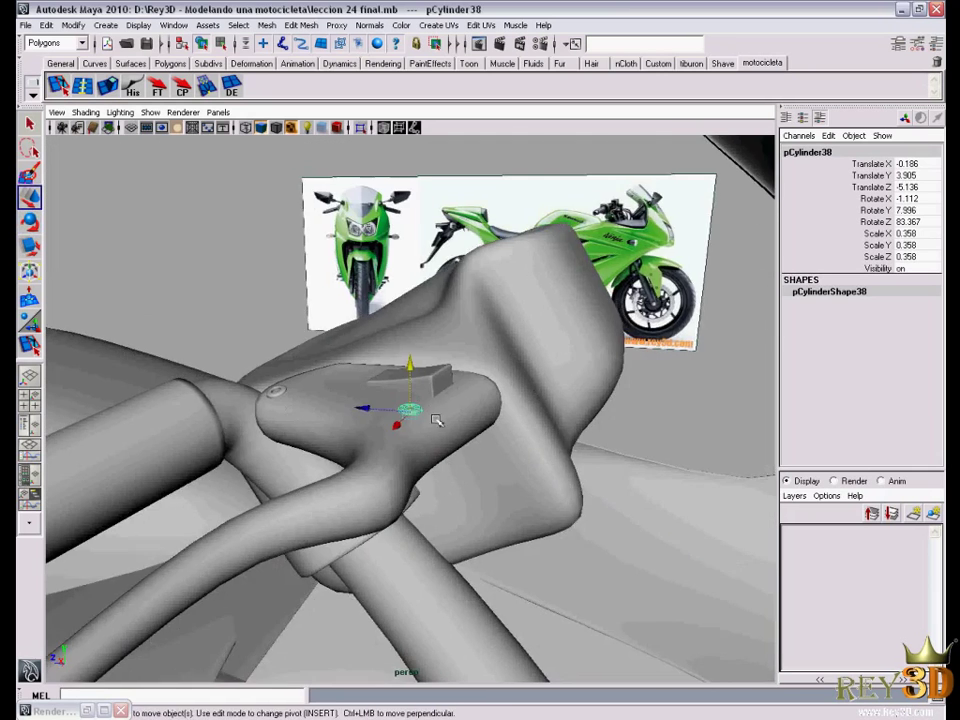
pyautogui.moveTo(316, 433)
pyautogui.keyDown('alt'); pyautogui.mouseDown()
pyautogui.moveTo(476, 454)
pyautogui.moveTo(386, 450)
pyautogui.moveTo(452, 425)
pyautogui.moveTo(438, 435)
pyautogui.moveTo(529, 452)
pyautogui.moveTo(553, 375)
pyautogui.moveTo(620, 358)
pyautogui.moveTo(553, 349)
pyautogui.moveTo(523, 401)
pyautogui.moveTo(631, 387)
pyautogui.moveTo(598, 369)
pyautogui.moveTo(499, 375)
pyautogui.moveTo(366, 355)
pyautogui.moveTo(446, 336)
pyautogui.moveTo(437, 375)
pyautogui.moveTo(450, 399)
pyautogui.moveTo(372, 347)
pyautogui.moveTo(421, 414)
pyautogui.mouseUp(); pyautogui.keyUp('alt')
# Inspect the brake lever, wedge block, ring bolts and handlebar tube at the lever mount
pyautogui.click(372, 347)
pyautogui.scroll(5, 358, 367)
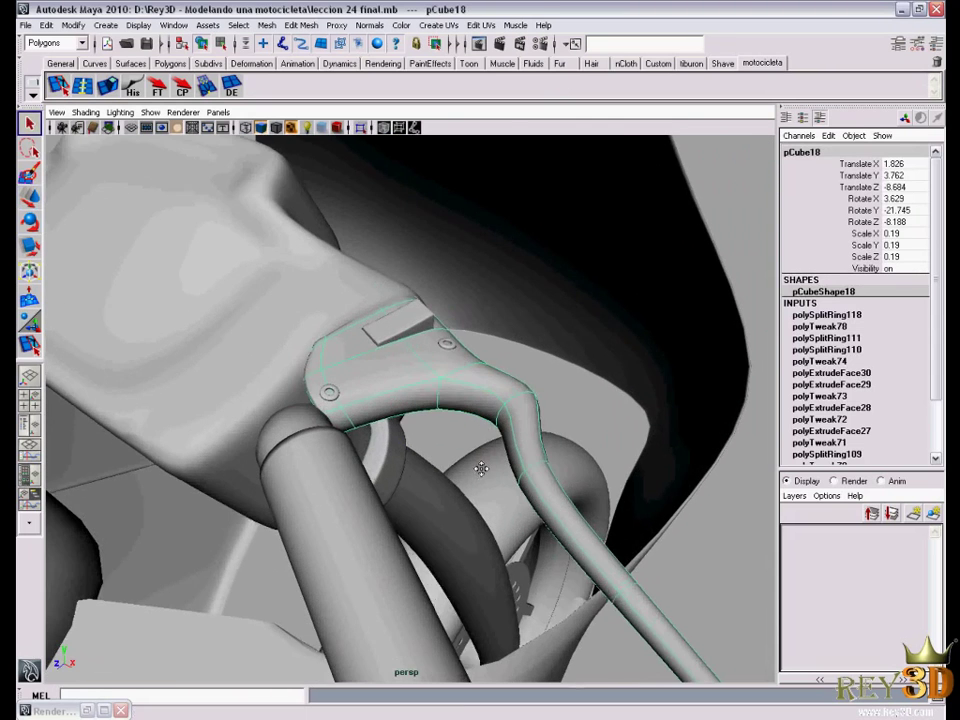
pyautogui.click(386, 321)
pyautogui.moveTo(386, 321)
pyautogui.keyDown('alt'); pyautogui.mouseDown()
pyautogui.moveTo(482, 440)
pyautogui.moveTo(362, 227)
pyautogui.mouseUp(); pyautogui.keyUp('alt')
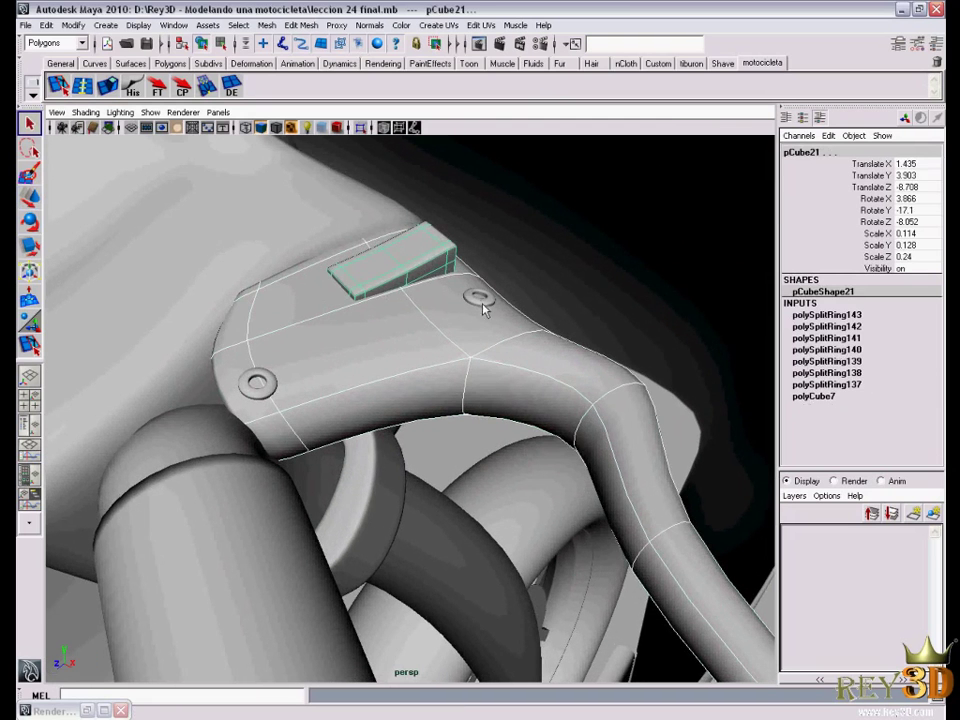
pyautogui.click(479, 298)
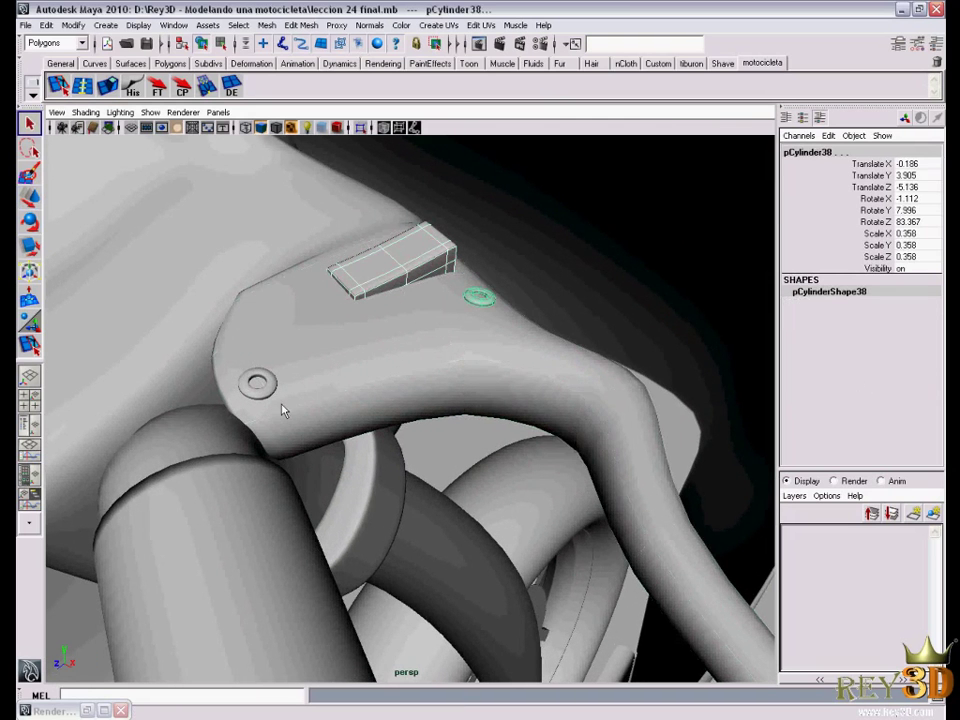
pyautogui.keyDown('alt'); pyautogui.moveTo(231, 452); pyautogui.dragTo(432, 483); pyautogui.keyUp('alt')
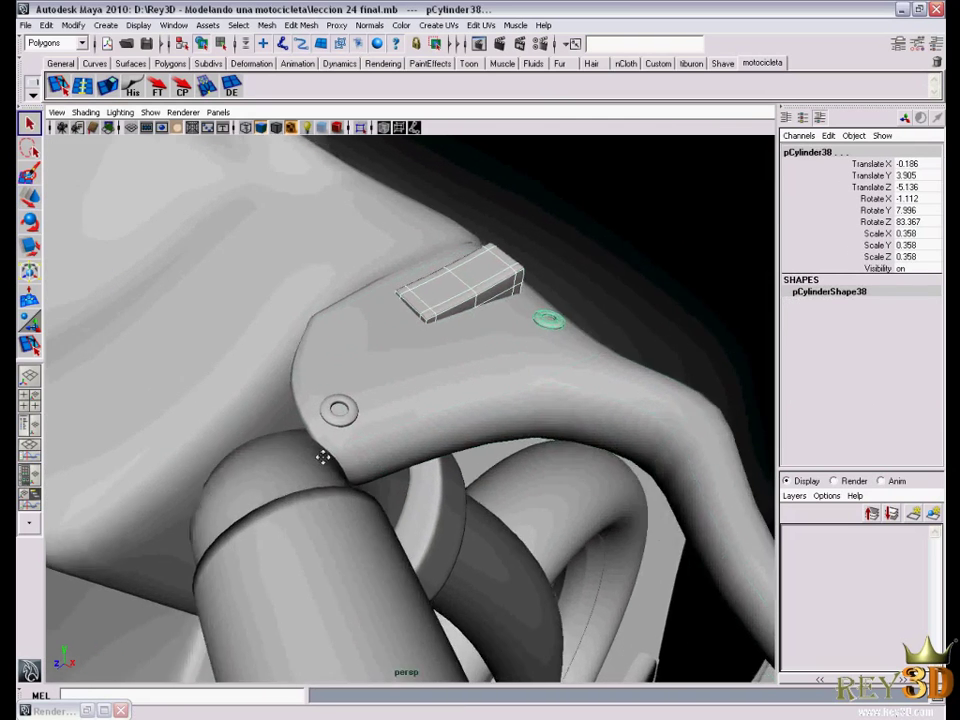
pyautogui.click(432, 483)
pyautogui.scroll(10, 386, 450)
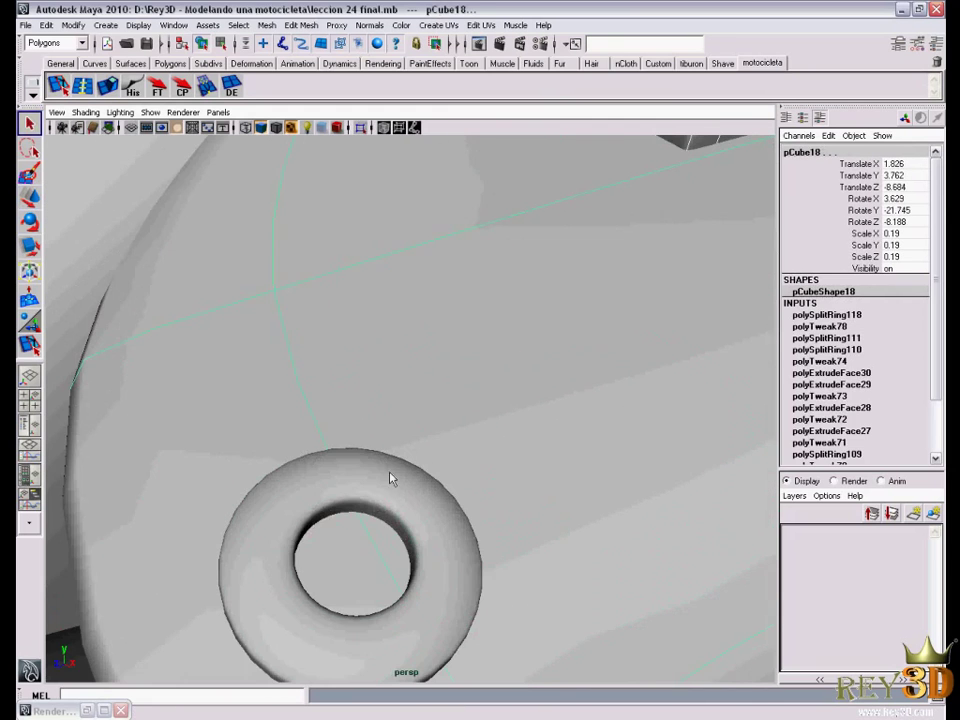
pyautogui.click(376, 508)
pyautogui.scroll(-8, 376, 508)
pyautogui.keyDown('alt'); pyautogui.moveTo(452, 493); pyautogui.dragTo(420, 493); pyautogui.keyUp('alt')
pyautogui.click(588, 551)
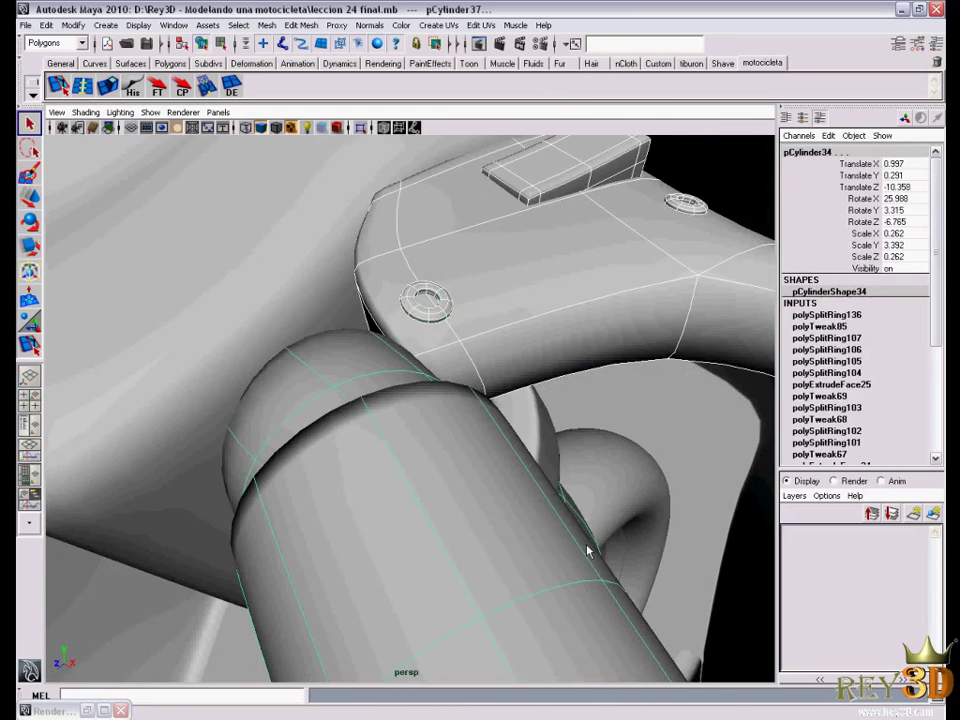
# Orbit past the handlebar and fairing to the front wheel and select its axle
pyautogui.scroll(-6, 390, 458)
pyautogui.moveTo(525, 439)
pyautogui.keyDown('alt'); pyautogui.mouseDown()
pyautogui.moveTo(321, 375)
pyautogui.moveTo(470, 347)
pyautogui.mouseUp(); pyautogui.keyUp('alt')
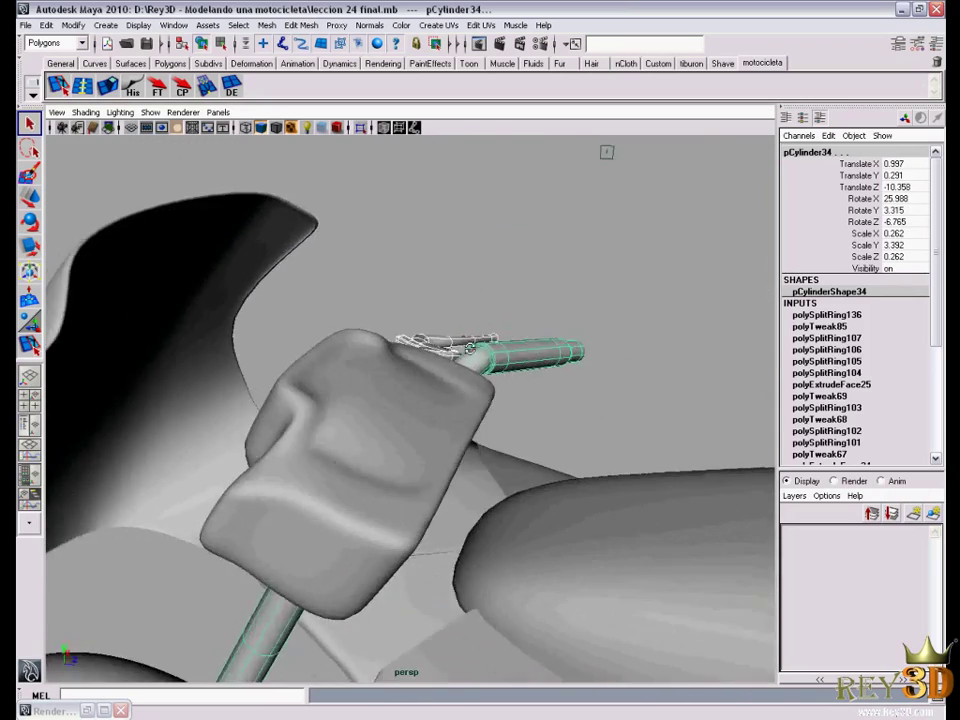
pyautogui.keyDown('alt'); pyautogui.moveTo(606, 151); pyautogui.dragTo(635, 183); pyautogui.keyUp('alt')
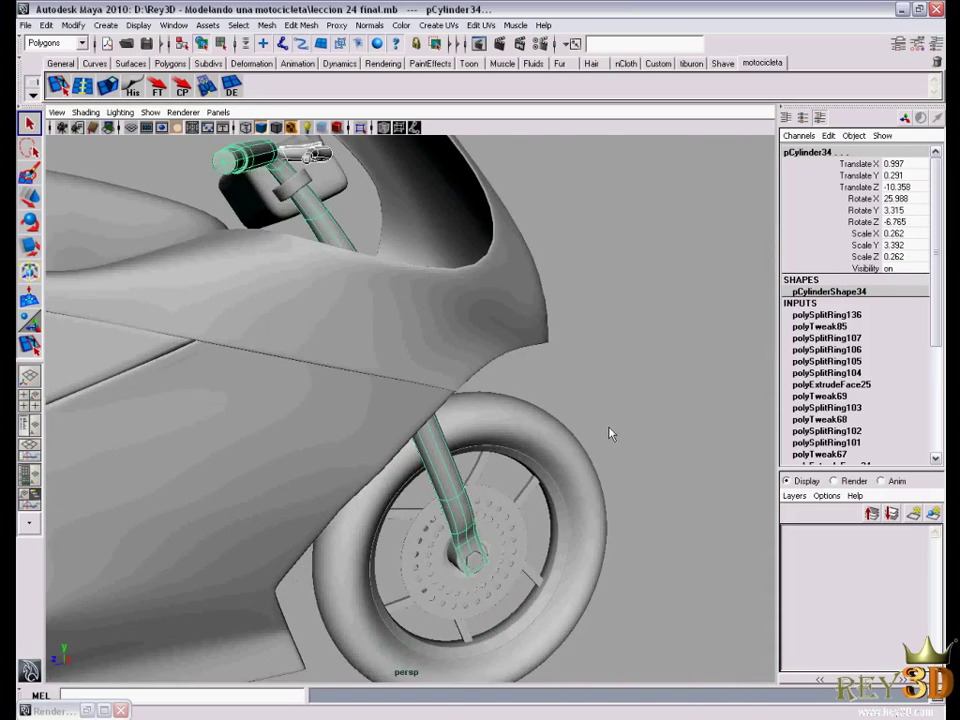
pyautogui.moveTo(635, 183)
pyautogui.keyDown('alt'); pyautogui.mouseDown()
pyautogui.moveTo(577, 519)
pyautogui.moveTo(579, 396)
pyautogui.mouseUp(); pyautogui.keyUp('alt')
pyautogui.scroll(3, 560, 410)
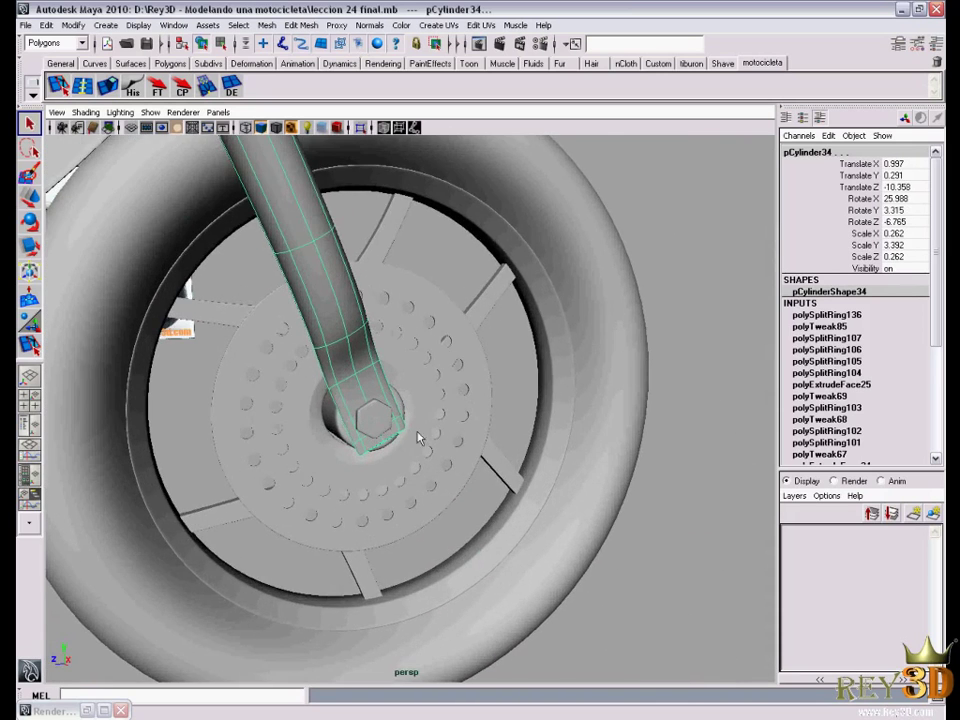
pyautogui.click(405, 428)
pyautogui.scroll(-5, 410, 432)
pyautogui.keyDown('alt'); pyautogui.moveTo(410, 432); pyautogui.dragTo(478, 473, button='middle'); pyautogui.keyUp('alt')
pyautogui.scroll(-2, 478, 473)
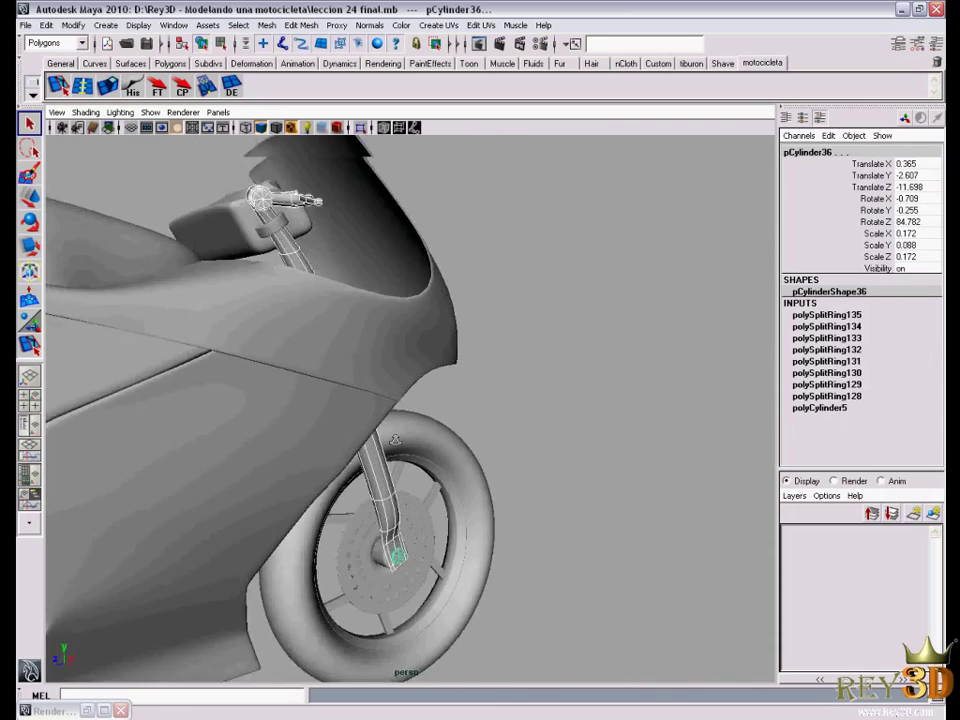
pyautogui.keyDown('alt'); pyautogui.moveTo(478, 473); pyautogui.dragTo(568, 468); pyautogui.keyUp('alt')
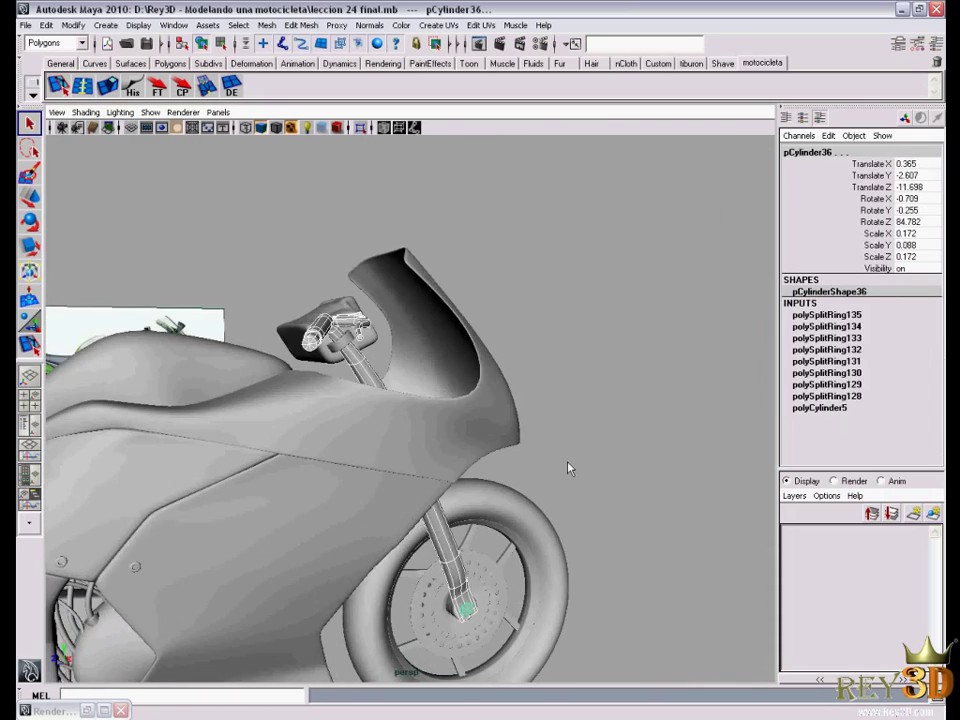
# Select group5, the parent of the handlebar and fork, and tumble to check it
pyautogui.press('Up')
pyautogui.moveTo(587, 441)
pyautogui.keyDown('alt'); pyautogui.mouseDown()
pyautogui.moveTo(497, 429)
pyautogui.moveTo(512, 430)
pyautogui.mouseUp(); pyautogui.keyUp('alt')
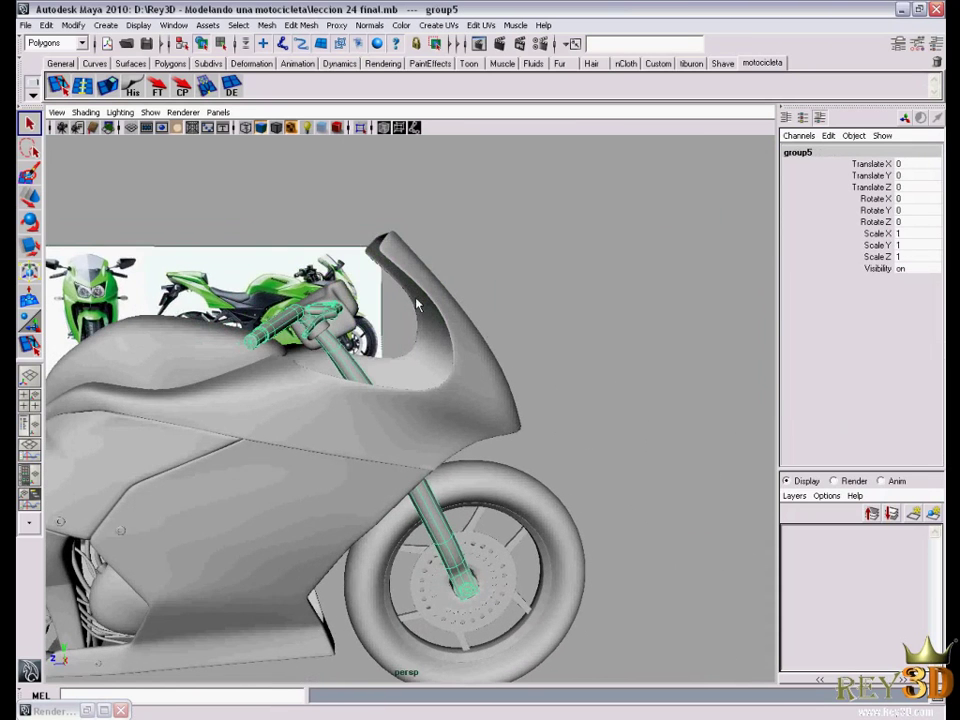
pyautogui.keyDown('alt'); pyautogui.moveTo(555, 381); pyautogui.dragTo(337, 210); pyautogui.keyUp('alt')
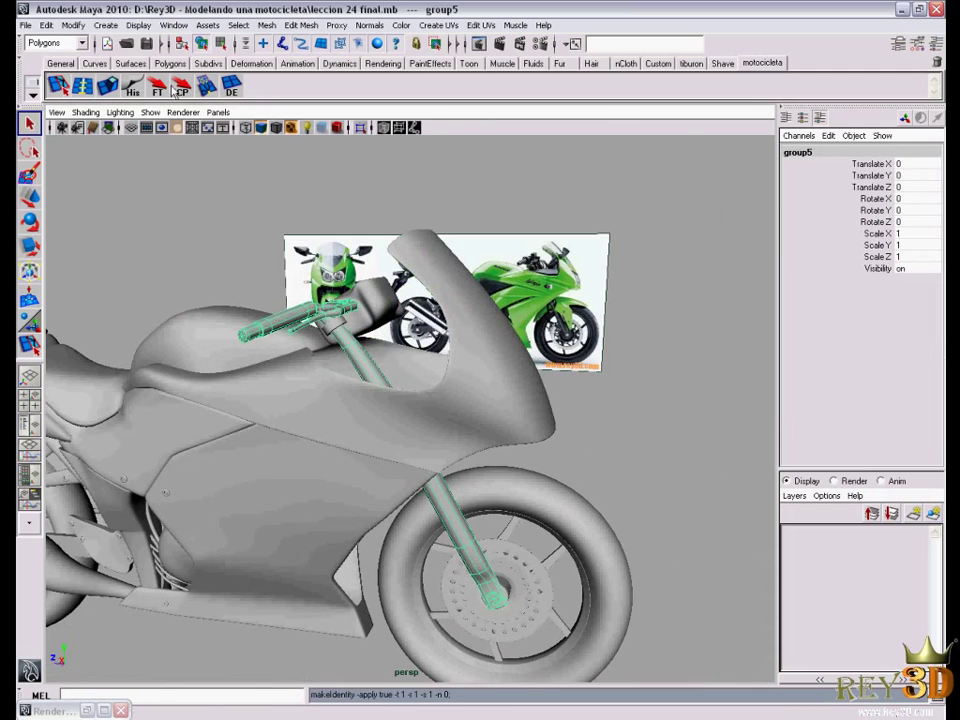
pyautogui.press('space')
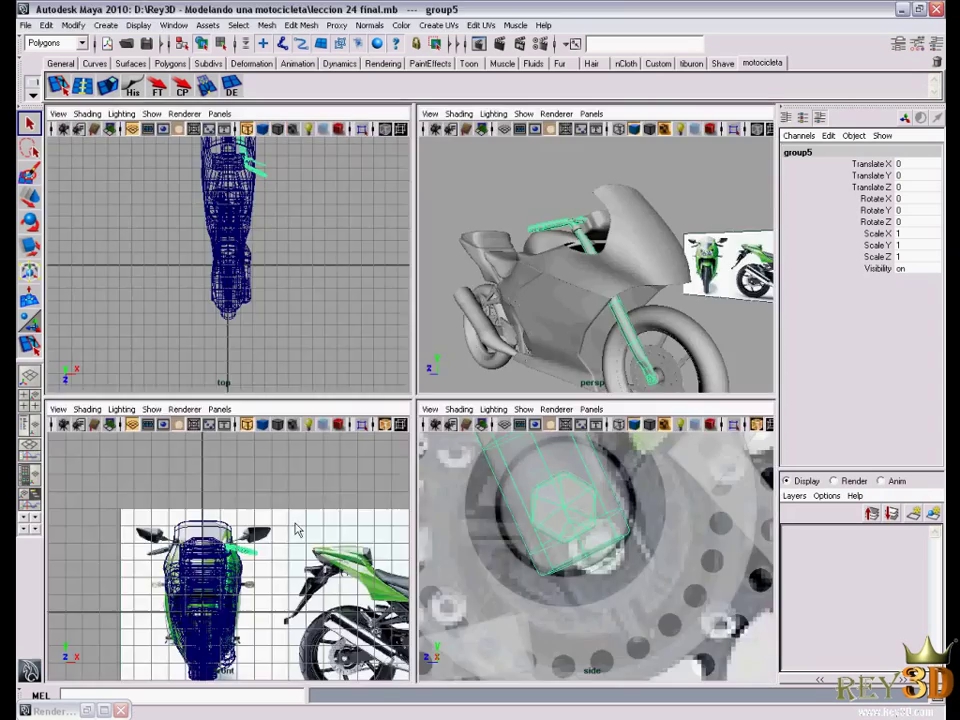
pyautogui.press('space')
pyautogui.keyDown('alt'); pyautogui.moveTo(490, 510); pyautogui.dragTo(466, 493, button='middle'); pyautogui.keyUp('alt')
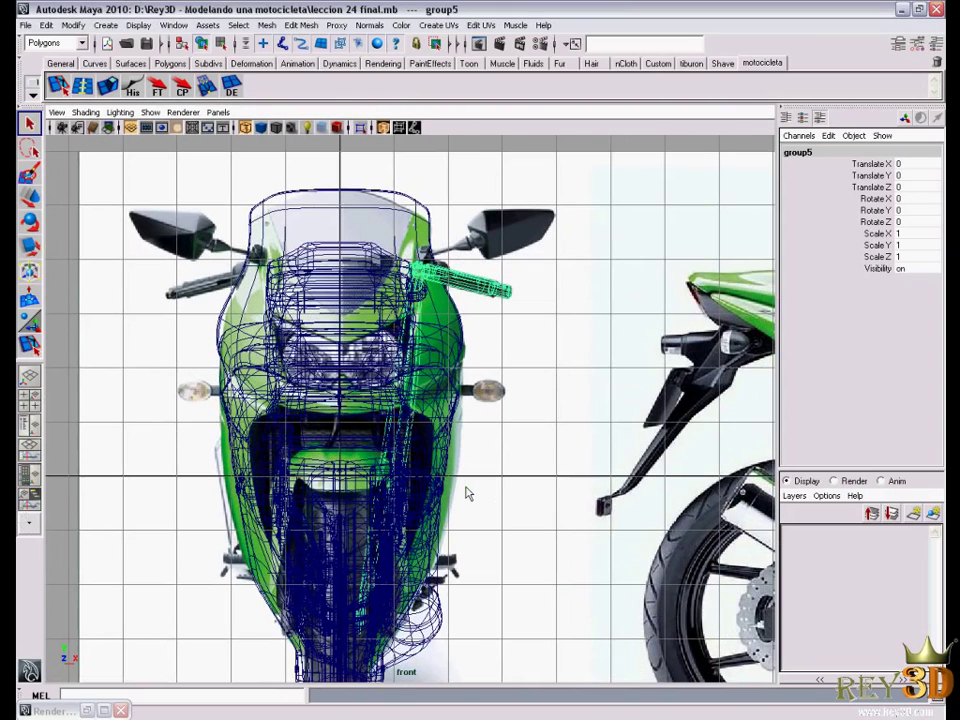
pyautogui.keyDown('alt'); pyautogui.moveTo(282, 424); pyautogui.dragTo(300, 409, button='middle'); pyautogui.keyUp('alt')
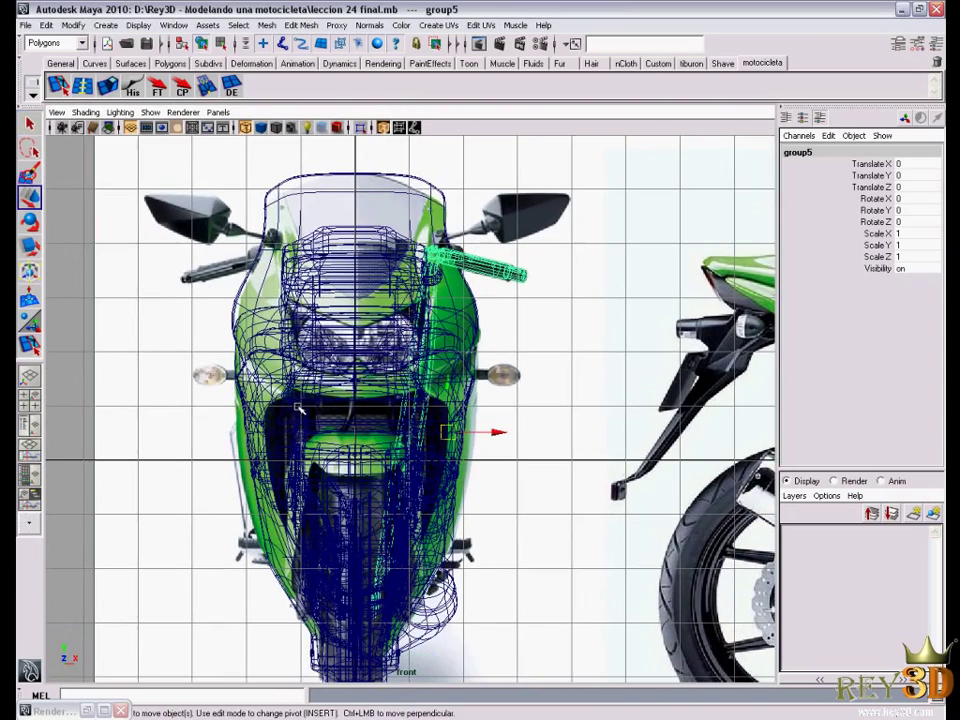
pyautogui.keyDown('alt'); pyautogui.moveTo(298, 408); pyautogui.dragTo(437, 447, button='right'); pyautogui.keyUp('alt')
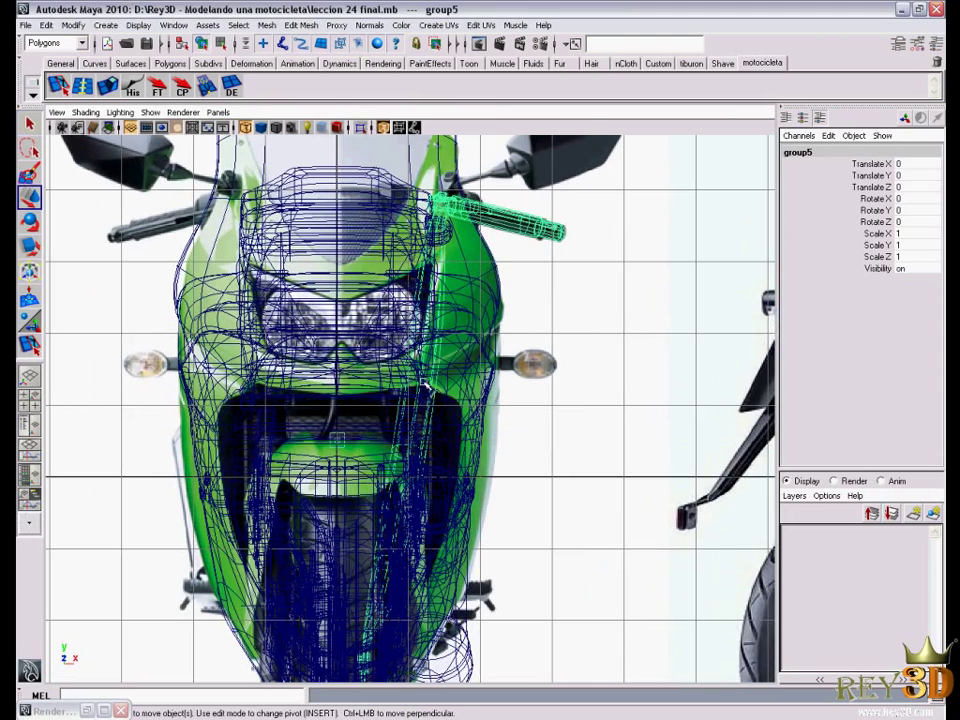
pyautogui.press('space')
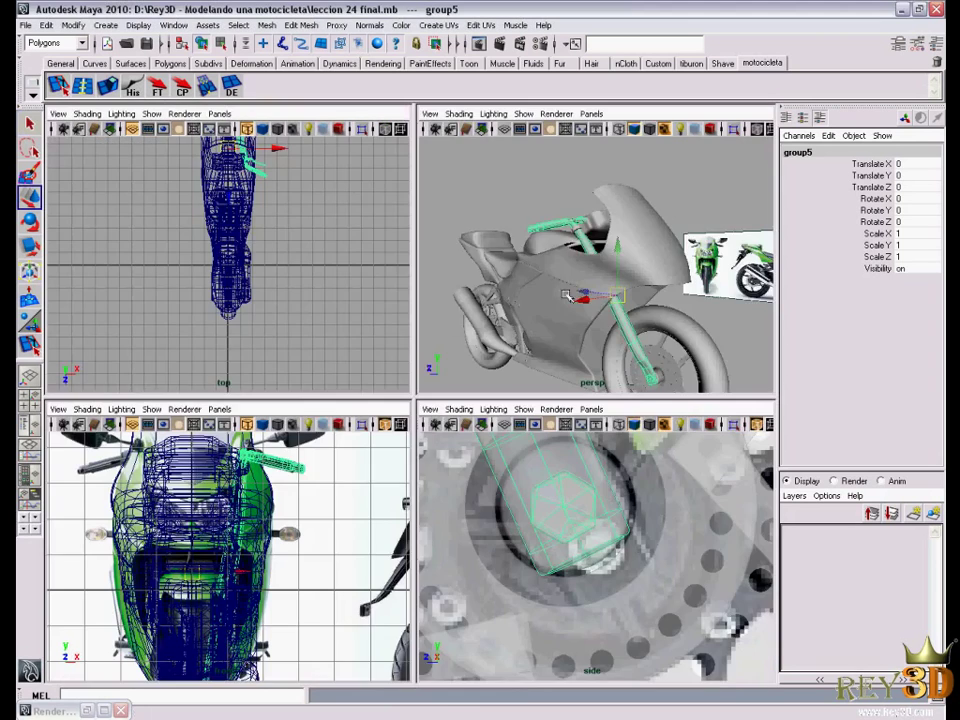
pyautogui.press('space')
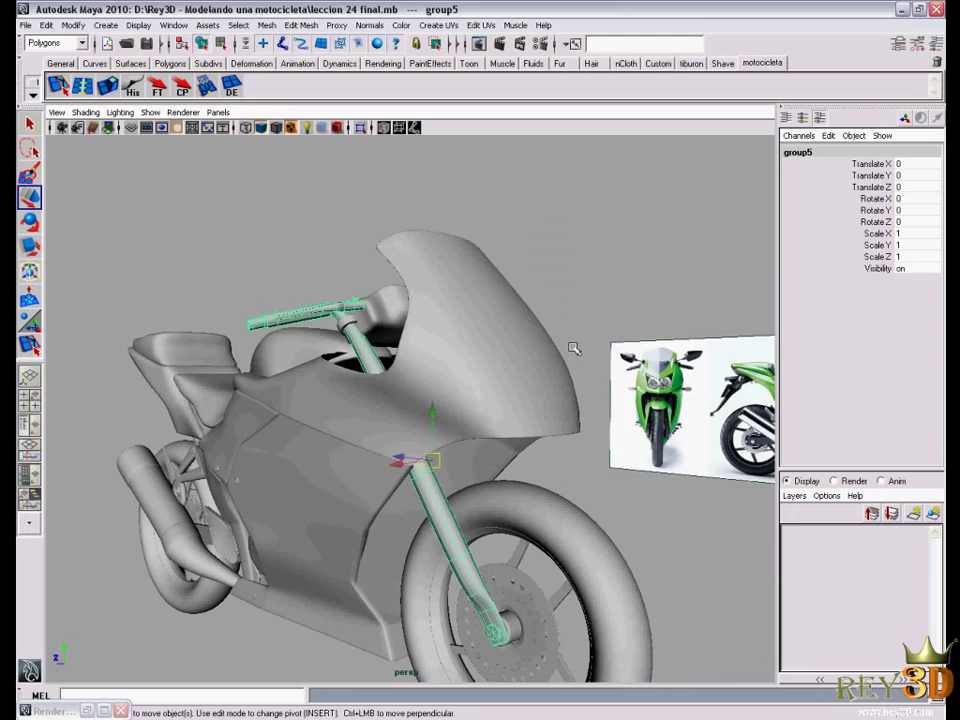
pyautogui.moveTo(561, 400)
pyautogui.keyDown('alt'); pyautogui.mouseDown()
pyautogui.moveTo(508, 400)
pyautogui.moveTo(601, 371)
pyautogui.mouseUp(); pyautogui.keyUp('alt')
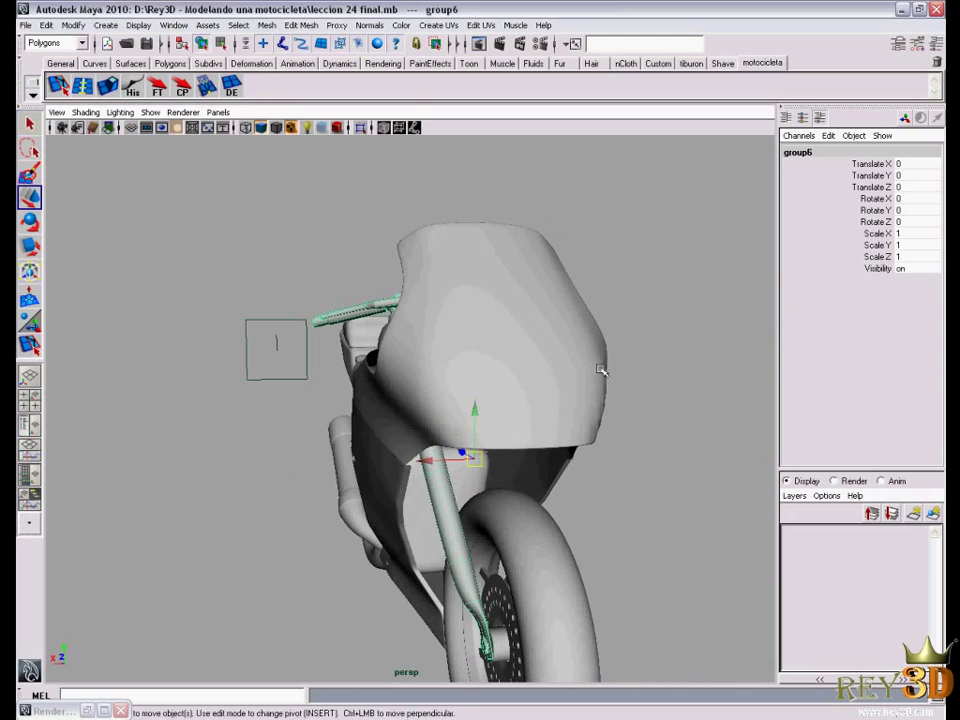
# Set the copy group6's Scale X to -1, deselect, and view the mirrored fork
pyautogui.click(913, 233)
pyautogui.write('-1')
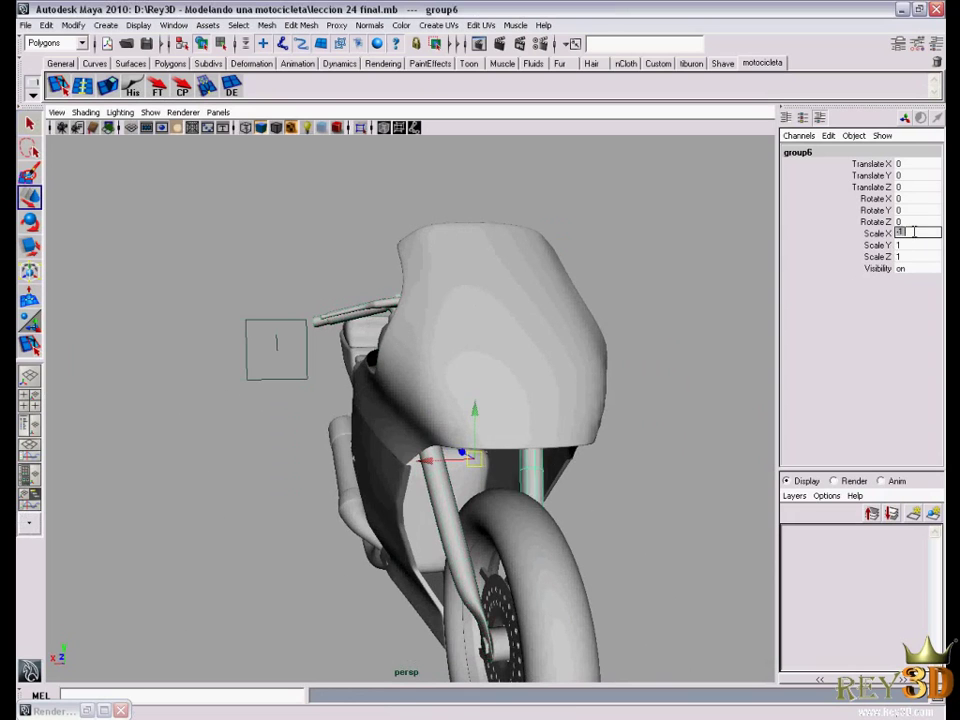
pyautogui.click(564, 508)
pyautogui.moveTo(564, 508)
pyautogui.keyDown('alt'); pyautogui.mouseDown()
pyautogui.moveTo(546, 484)
pyautogui.moveTo(627, 407)
pyautogui.moveTo(489, 369)
pyautogui.mouseUp(); pyautogui.keyUp('alt')
pyautogui.moveTo(489, 369)
pyautogui.keyDown('alt'); pyautogui.mouseDown(button='right')
pyautogui.moveTo(679, 454)
pyautogui.moveTo(658, 491)
pyautogui.mouseUp(button='right'); pyautogui.keyUp('alt')
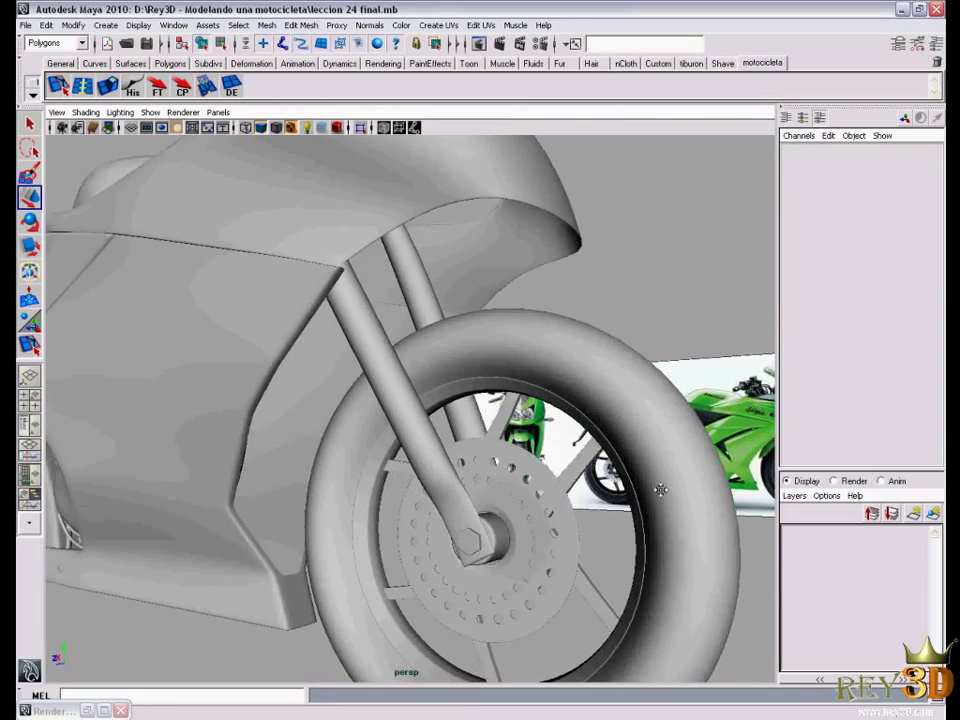
# Inspect the left handlebar grip and fork tube in the side view
pyautogui.moveTo(658, 491)
pyautogui.keyDown('alt'); pyautogui.mouseDown()
pyautogui.moveTo(505, 386)
pyautogui.moveTo(604, 399)
pyautogui.moveTo(613, 369)
pyautogui.moveTo(640, 380)
pyautogui.moveTo(594, 422)
pyautogui.moveTo(598, 411)
pyautogui.moveTo(641, 397)
pyautogui.mouseUp(); pyautogui.keyUp('alt')
pyautogui.keyDown('alt'); pyautogui.moveTo(641, 397); pyautogui.dragTo(446, 180, button='right'); pyautogui.keyUp('alt')
pyautogui.moveTo(446, 180)
pyautogui.keyDown('alt'); pyautogui.mouseDown()
pyautogui.moveTo(302, 300)
pyautogui.moveTo(430, 350)
pyautogui.moveTo(560, 380)
pyautogui.mouseUp(); pyautogui.keyUp('alt')
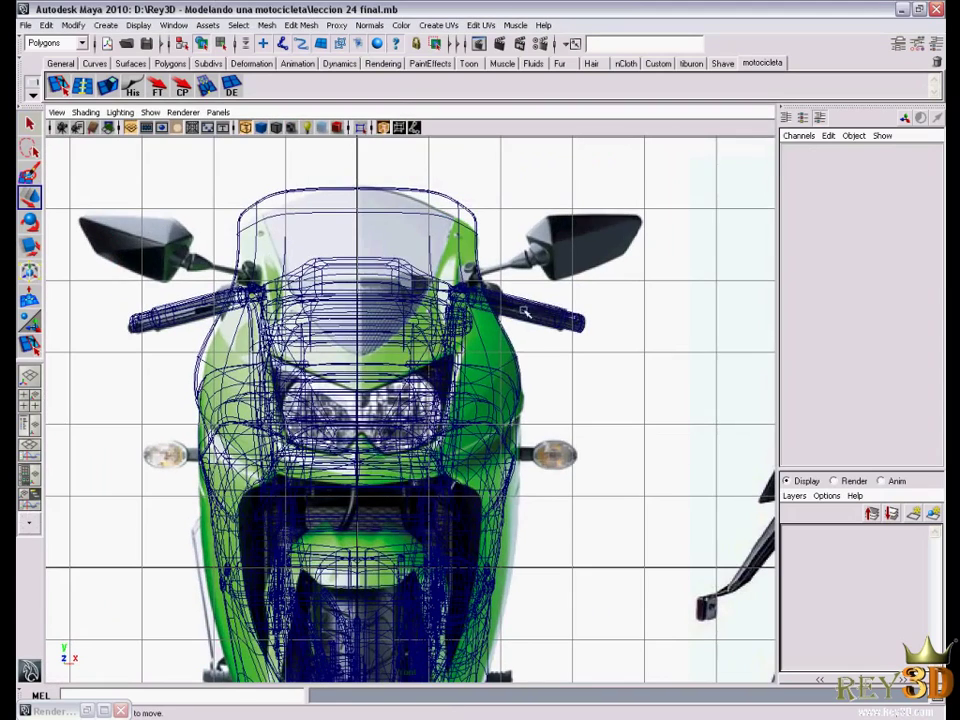
pyautogui.click(176, 313)
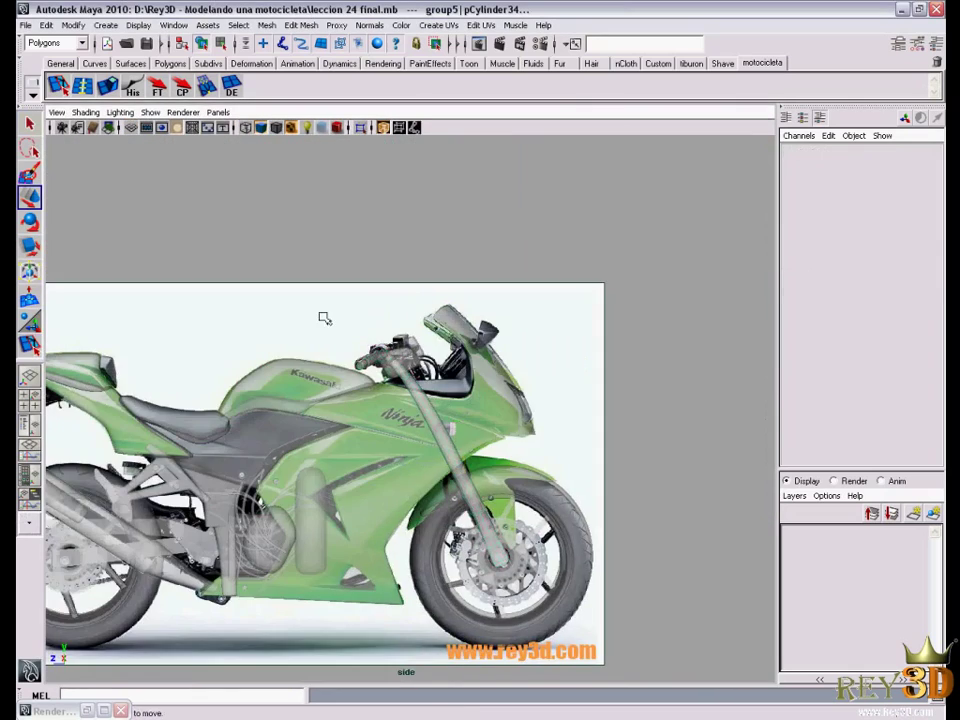
pyautogui.scroll(3, 525, 457)
pyautogui.click(520, 460)
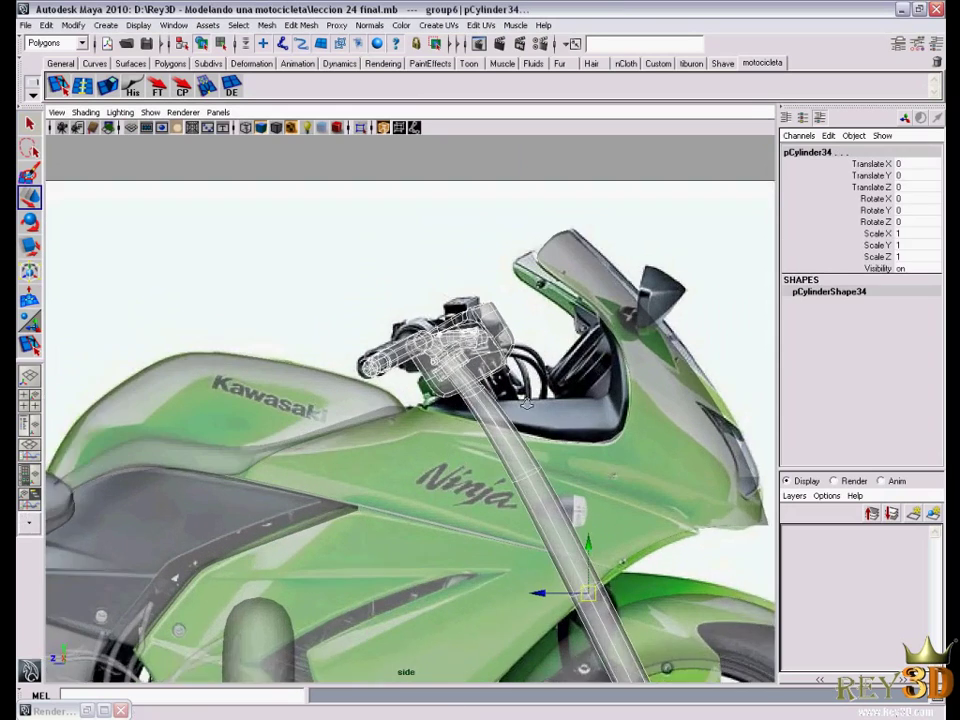
pyautogui.keyDown('alt'); pyautogui.moveTo(378, 292); pyautogui.dragTo(303, 240, button='middle'); pyautogui.keyUp('alt')
pyautogui.click(300, 237)
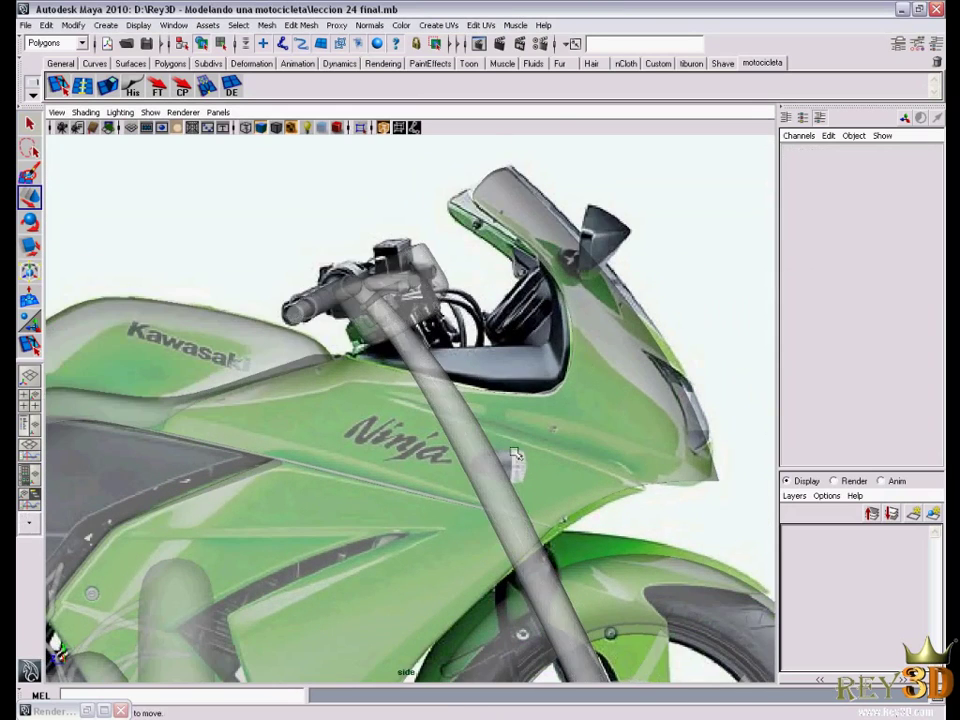
pyautogui.scroll(-2, 300, 237)
pyautogui.scroll(-2, 300, 237)
# Check the bike from several perspective angles, then bring up Create > Polygon Primitives
pyautogui.press('space')
pyautogui.press('space')
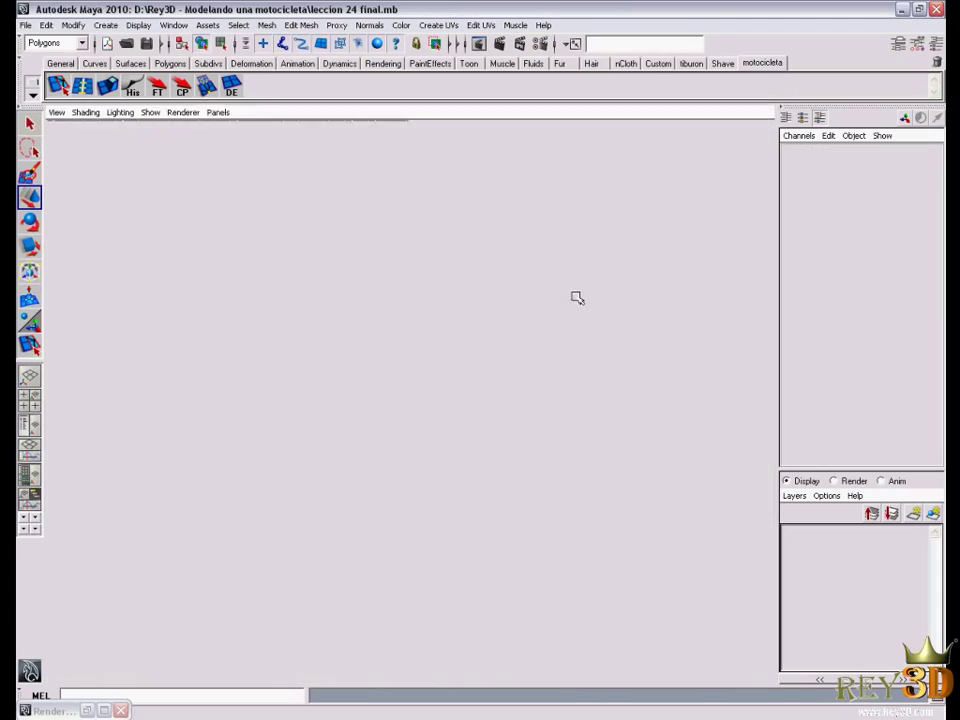
pyautogui.moveTo(570, 304)
pyautogui.keyDown('alt'); pyautogui.mouseDown()
pyautogui.moveTo(574, 369)
pyautogui.moveTo(586, 329)
pyautogui.moveTo(602, 321)
pyautogui.moveTo(372, 380)
pyautogui.moveTo(460, 388)
pyautogui.mouseUp(); pyautogui.keyUp('alt')
pyautogui.keyDown('alt'); pyautogui.moveTo(460, 388); pyautogui.dragTo(544, 395, button='right'); pyautogui.keyUp('alt')
pyautogui.keyDown('alt'); pyautogui.moveTo(544, 395); pyautogui.dragTo(511, 388); pyautogui.keyUp('alt')
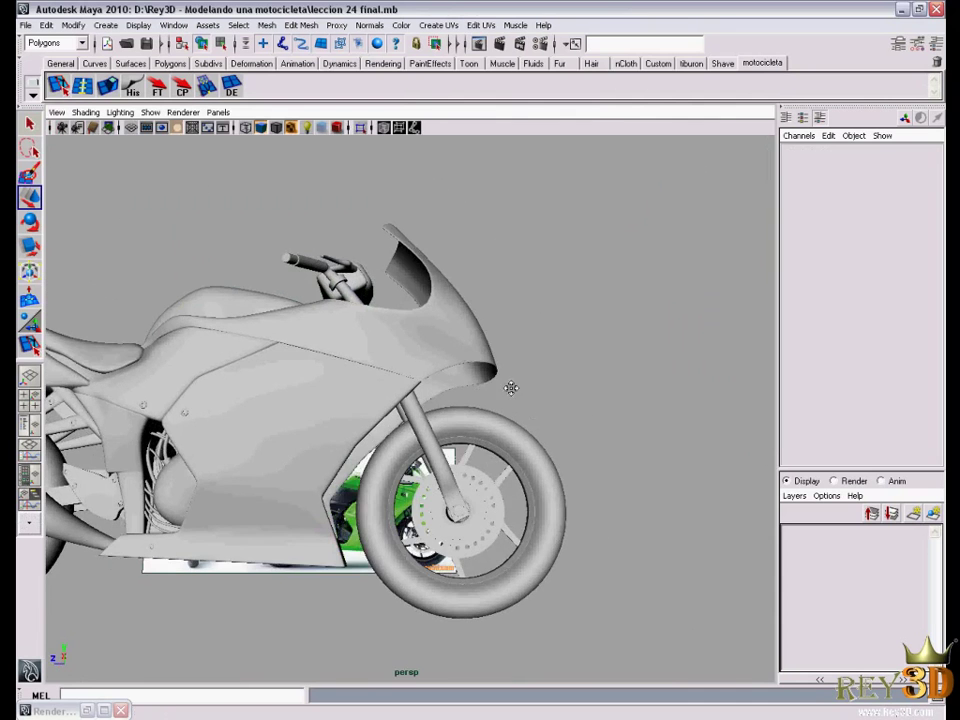
pyautogui.keyDown('alt'); pyautogui.moveTo(595, 413); pyautogui.dragTo(407, 352); pyautogui.keyUp('alt')
pyautogui.press('space')
pyautogui.click(352, 296)
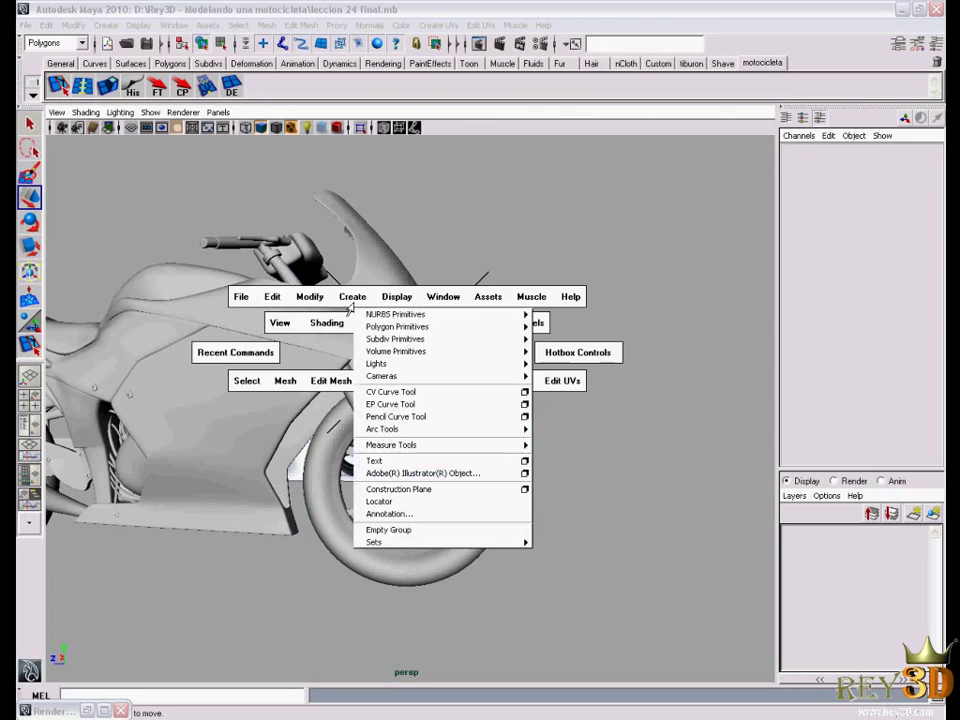
pyautogui.moveTo(440, 326)
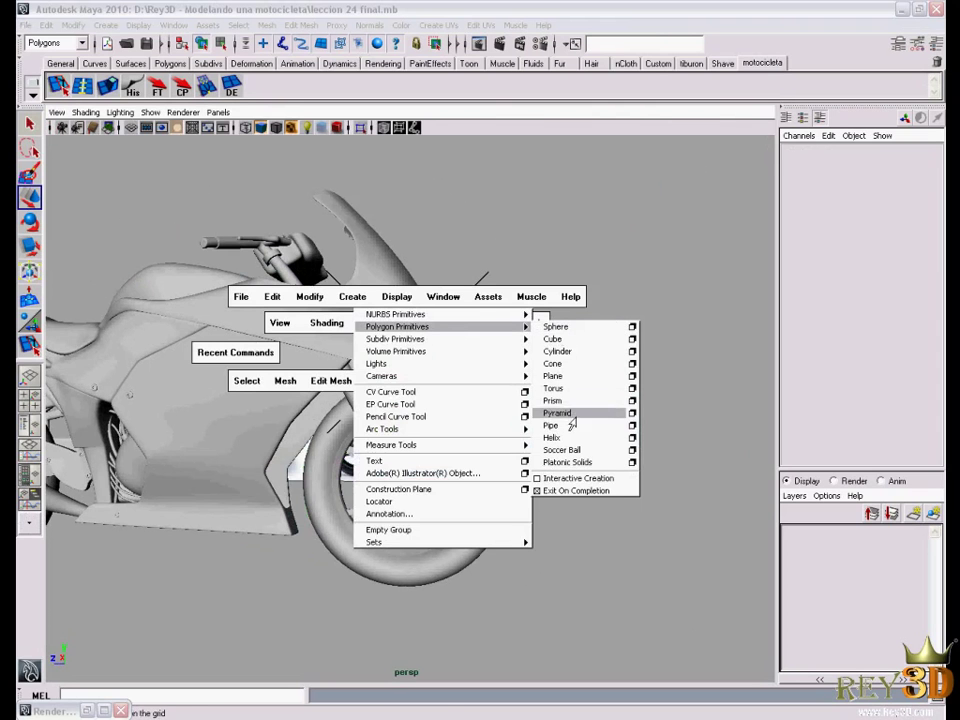
# Create a polygon plane and place it above the front wheel, tilted -7.778° in X
pyautogui.click(577, 384)
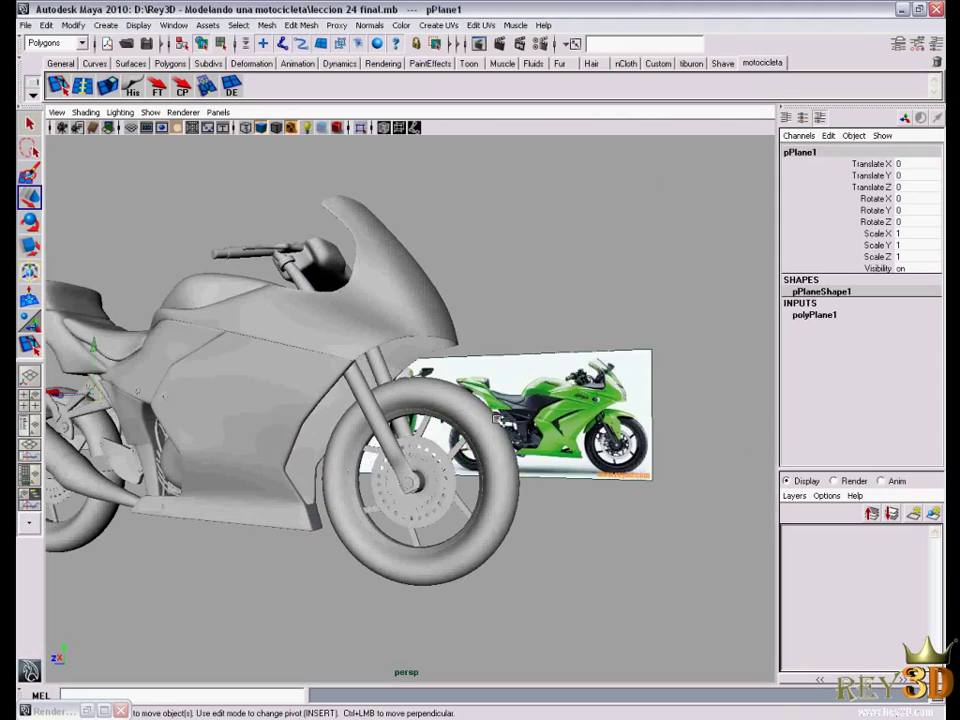
pyautogui.press('space')
pyautogui.press('space')
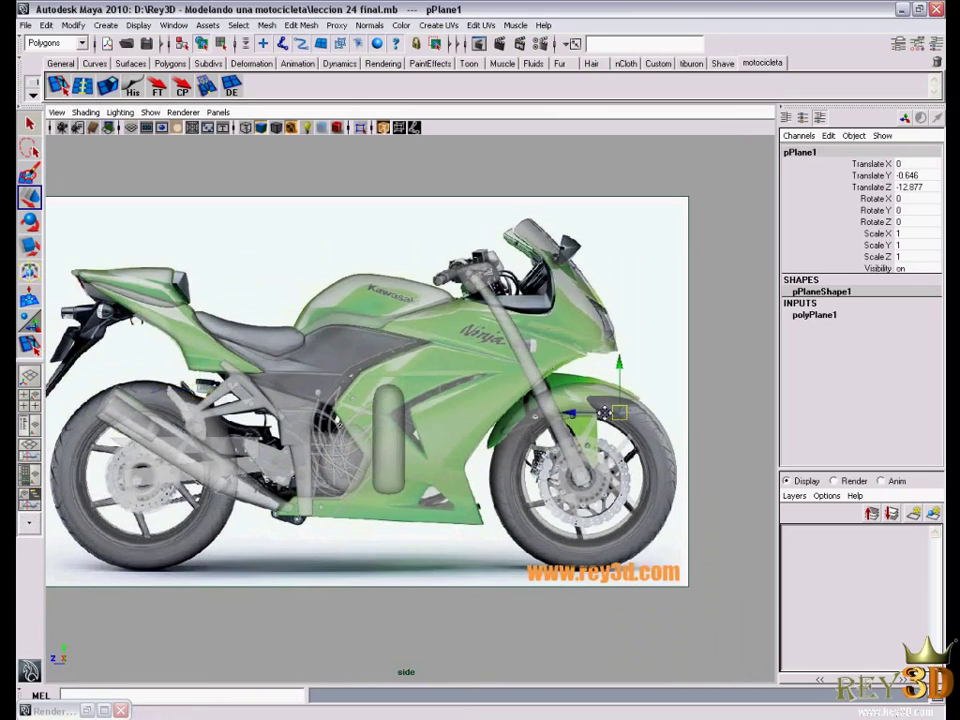
pyautogui.scroll(2, 605, 412)
pyautogui.scroll(2, 539, 421)
pyautogui.scroll(2, 500, 420)
pyautogui.scroll(2, 516, 503)
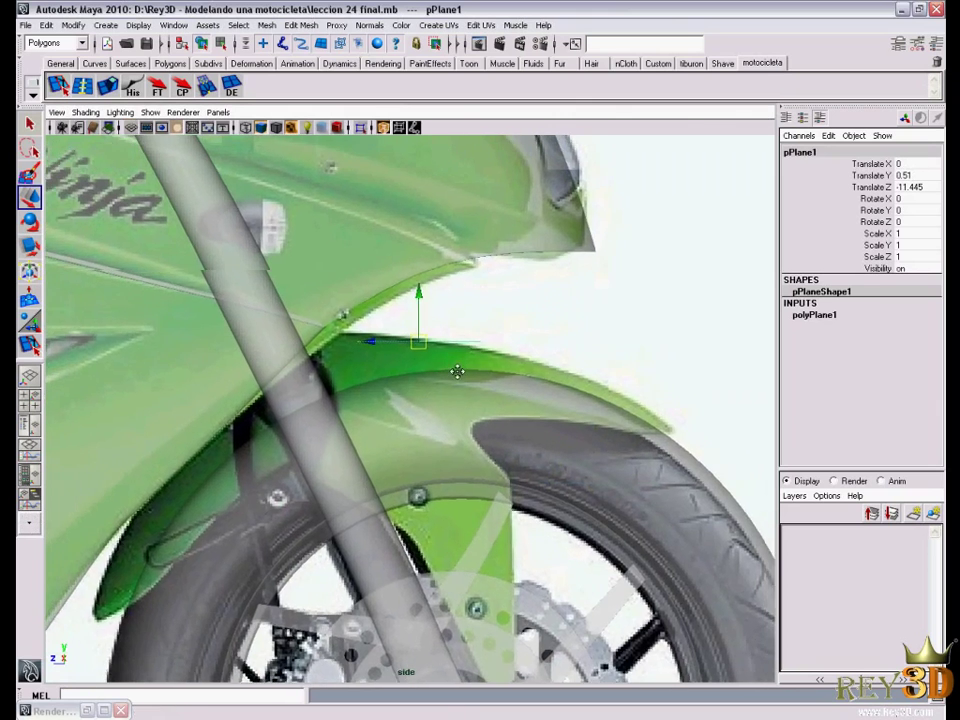
pyautogui.scroll(2, 452, 380)
pyautogui.scroll(1, 452, 410)
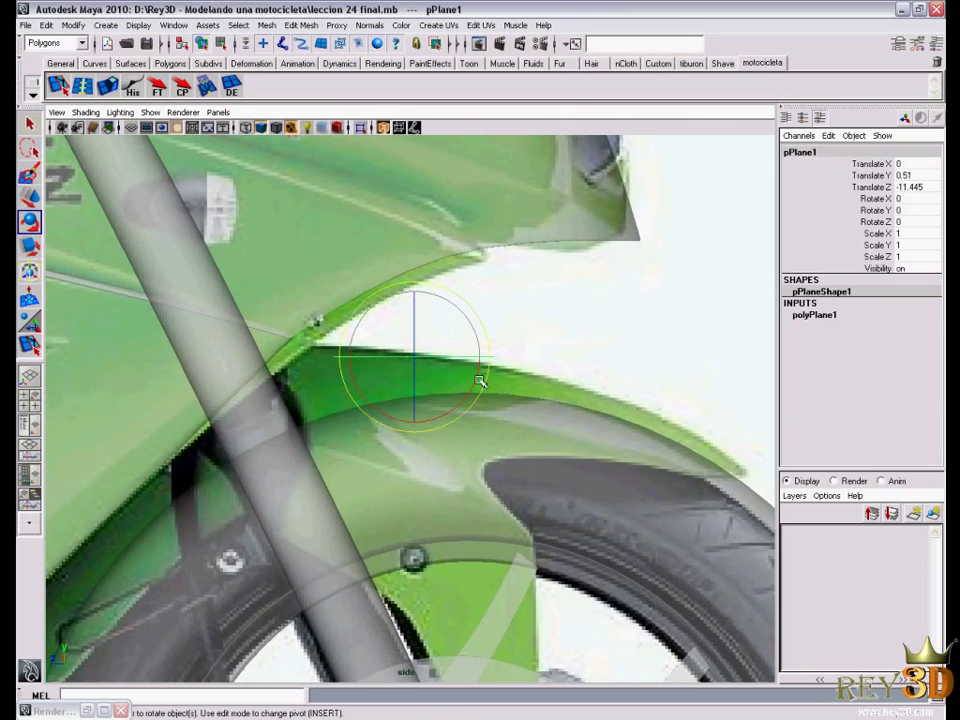
# Expand polyPlane1's construction settings and select Subdivisions Width and Height
pyautogui.press('space')
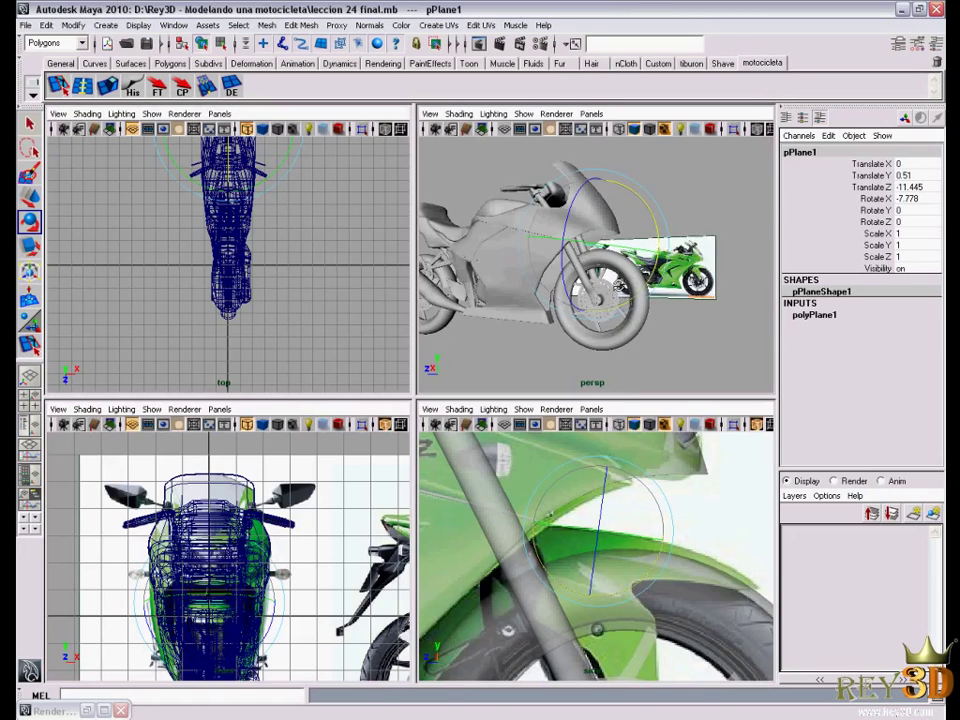
pyautogui.moveTo(673, 318)
pyautogui.keyDown('alt'); pyautogui.mouseDown()
pyautogui.moveTo(660, 344)
pyautogui.moveTo(621, 268)
pyautogui.mouseUp(); pyautogui.keyUp('alt')
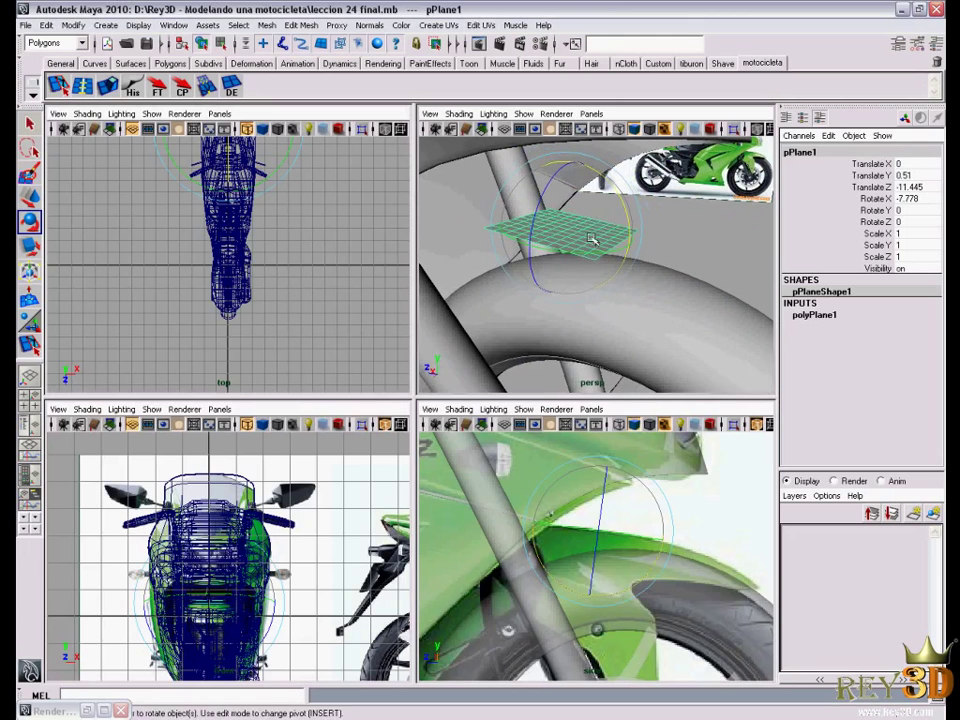
pyautogui.click(815, 315)
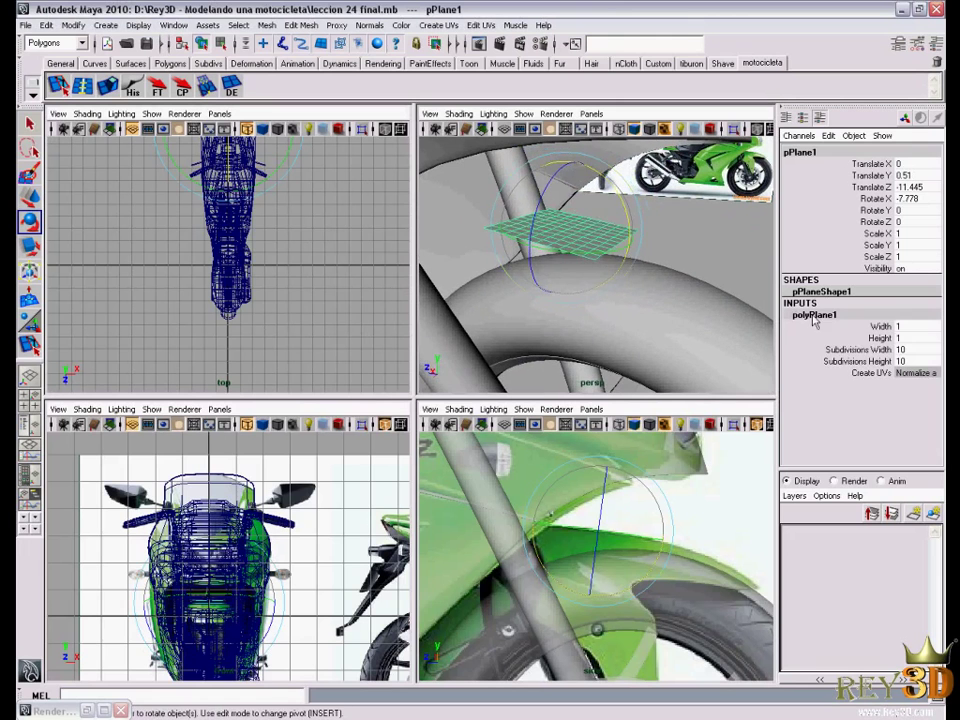
pyautogui.click(880, 350)
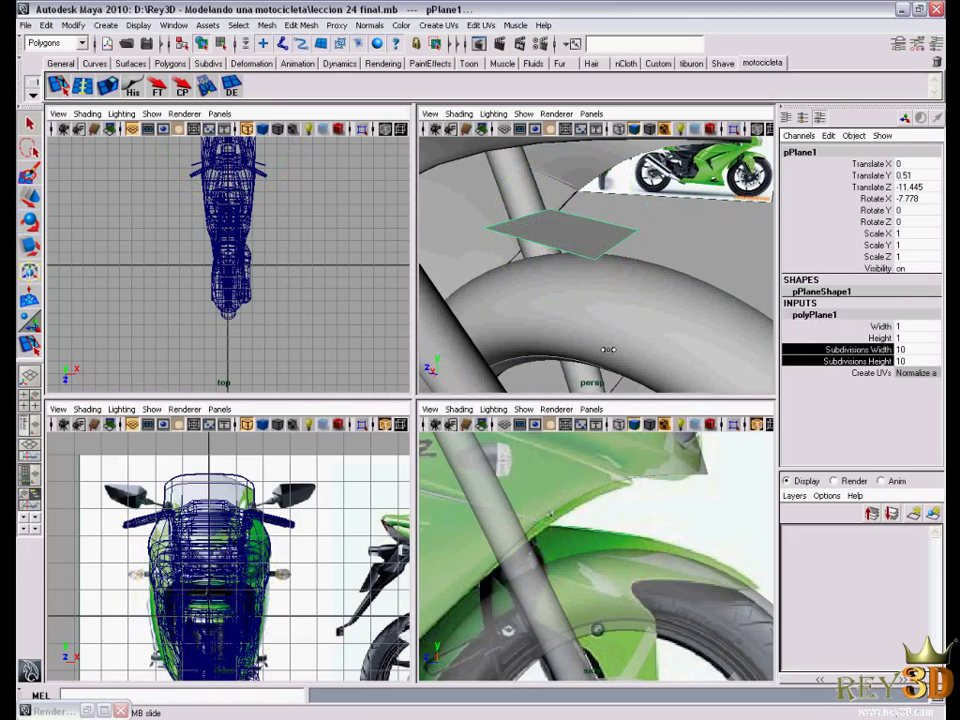
# Turn on Move tool Reflection across the X axis in object space
pyautogui.keyDown('alt'); pyautogui.moveTo(607, 350); pyautogui.dragTo(650, 330); pyautogui.keyUp('alt')
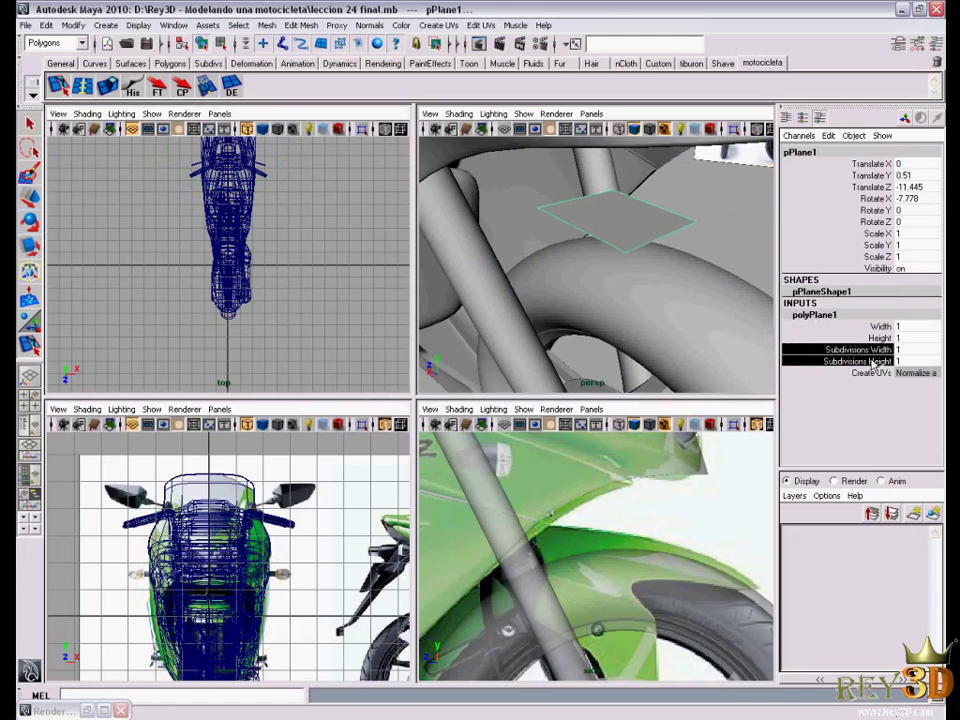
pyautogui.moveTo(697, 328)
pyautogui.keyDown('alt'); pyautogui.mouseDown()
pyautogui.moveTo(668, 272)
pyautogui.moveTo(611, 251)
pyautogui.moveTo(621, 250)
pyautogui.mouseUp(); pyautogui.keyUp('alt')
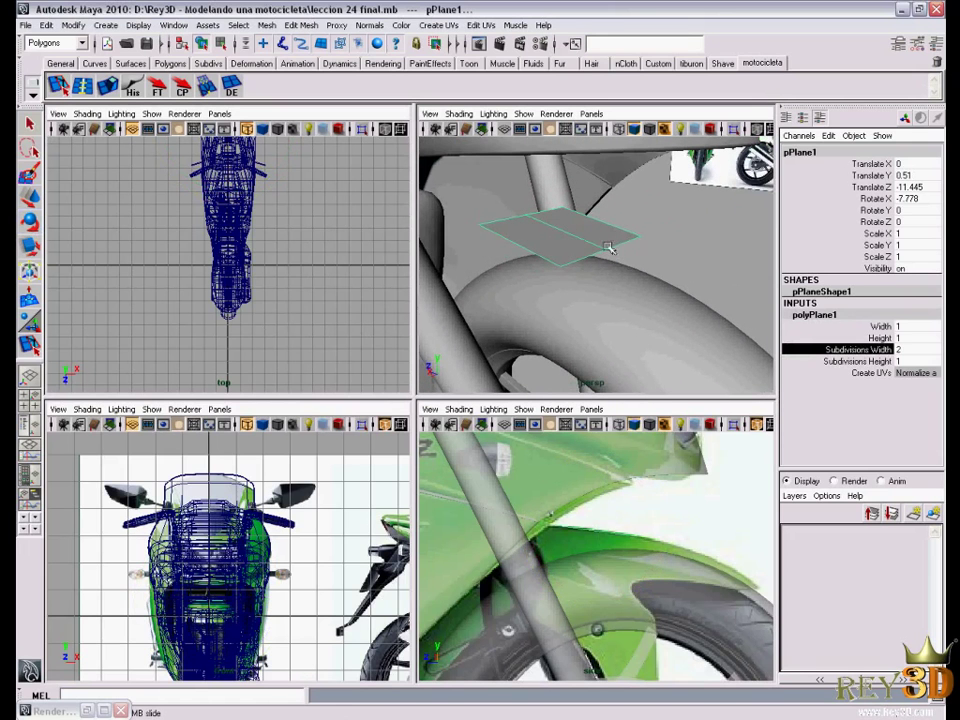
pyautogui.press('e')
pyautogui.keyDown('alt'); pyautogui.moveTo(570, 265); pyautogui.dragTo(550, 267); pyautogui.keyUp('alt')
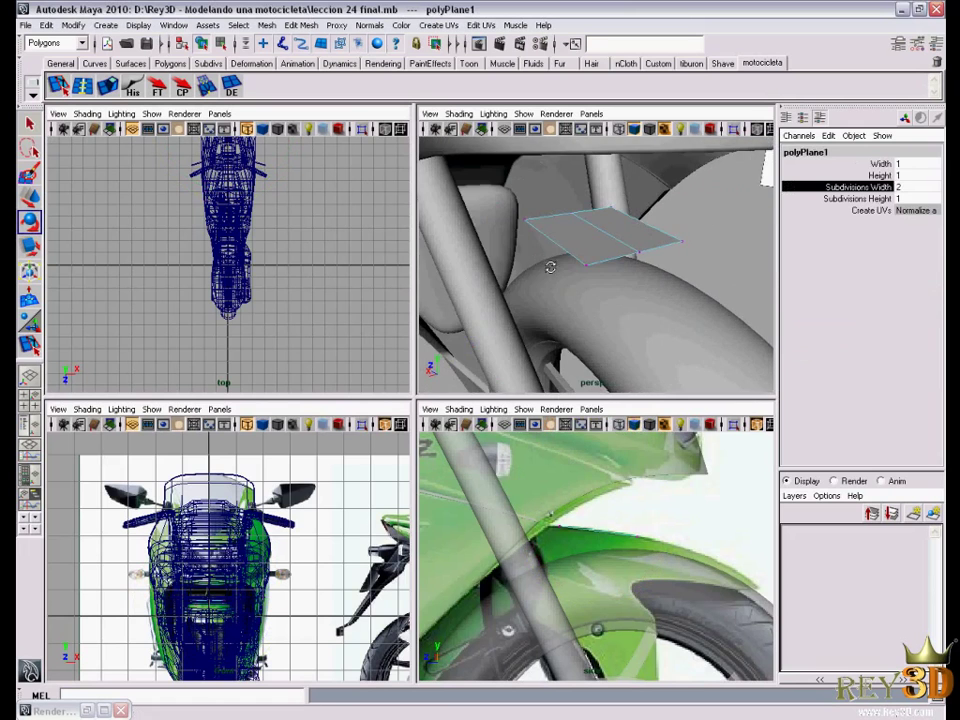
pyautogui.doubleClick(30, 197)
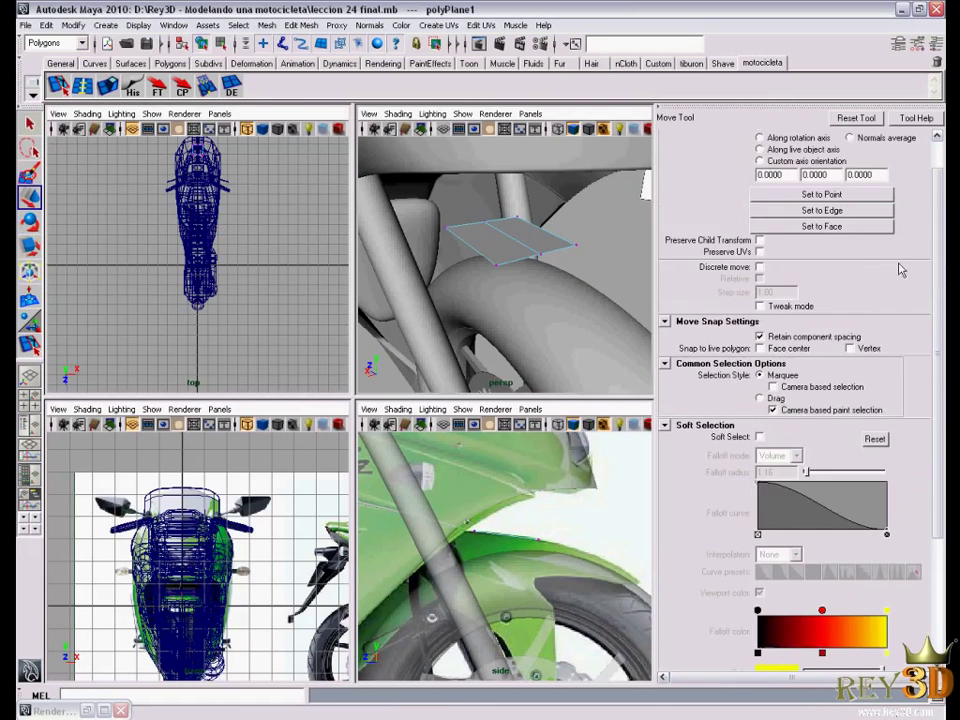
pyautogui.scroll(-5, 933, 508)
pyautogui.click(759, 527)
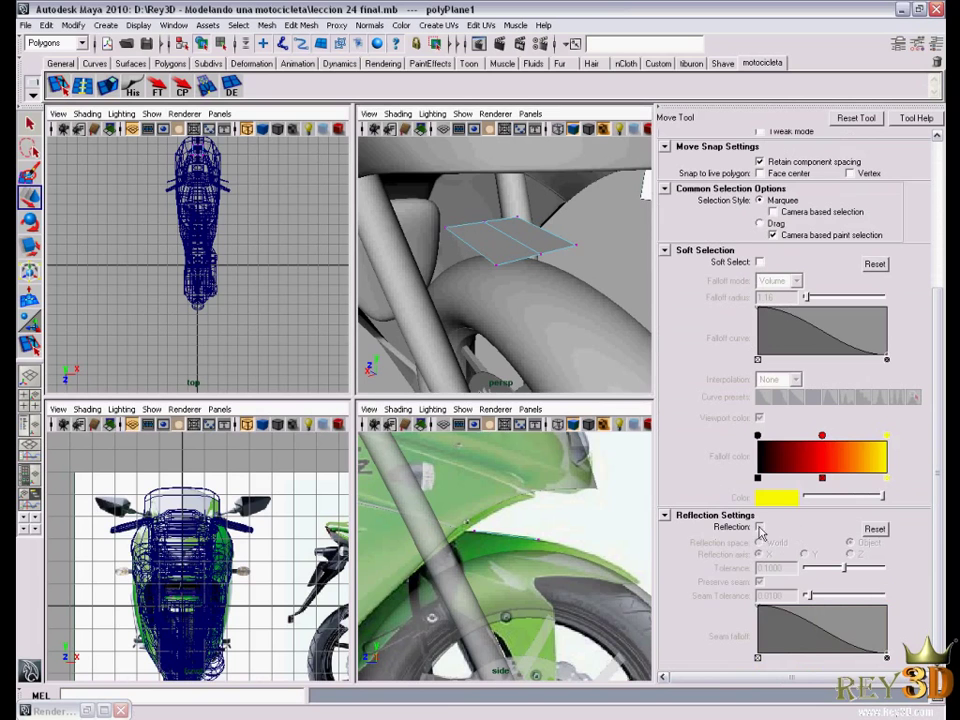
pyautogui.keyDown('alt'); pyautogui.moveTo(500, 276); pyautogui.dragTo(496, 271); pyautogui.keyUp('alt')
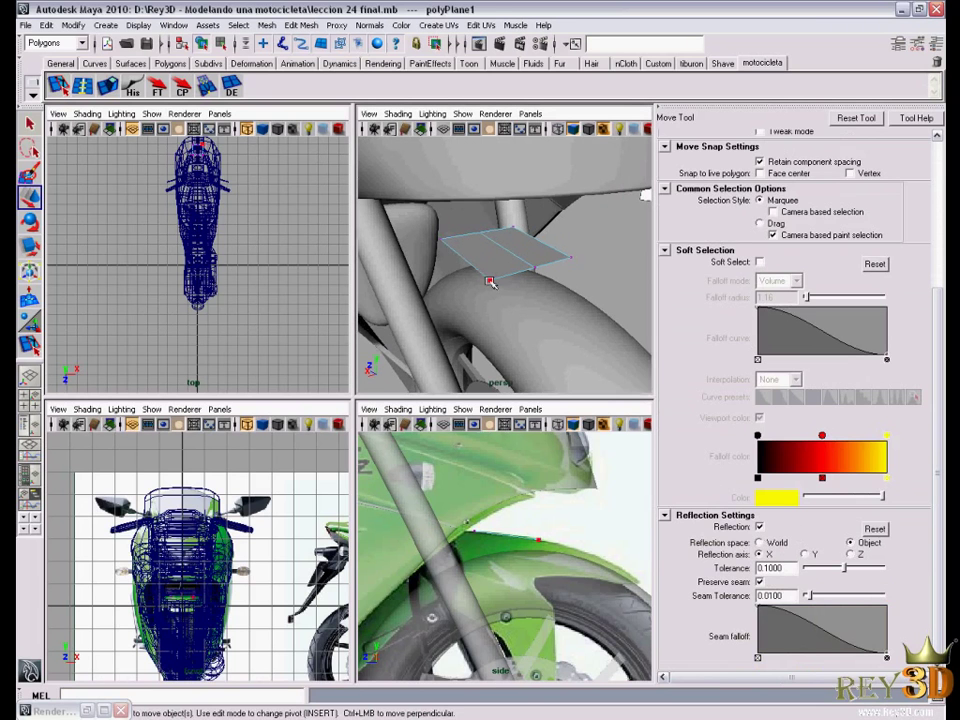
# Pull the plane's corner vertices, such as vtx[2], down onto the front fender surface
pyautogui.click(937, 45)
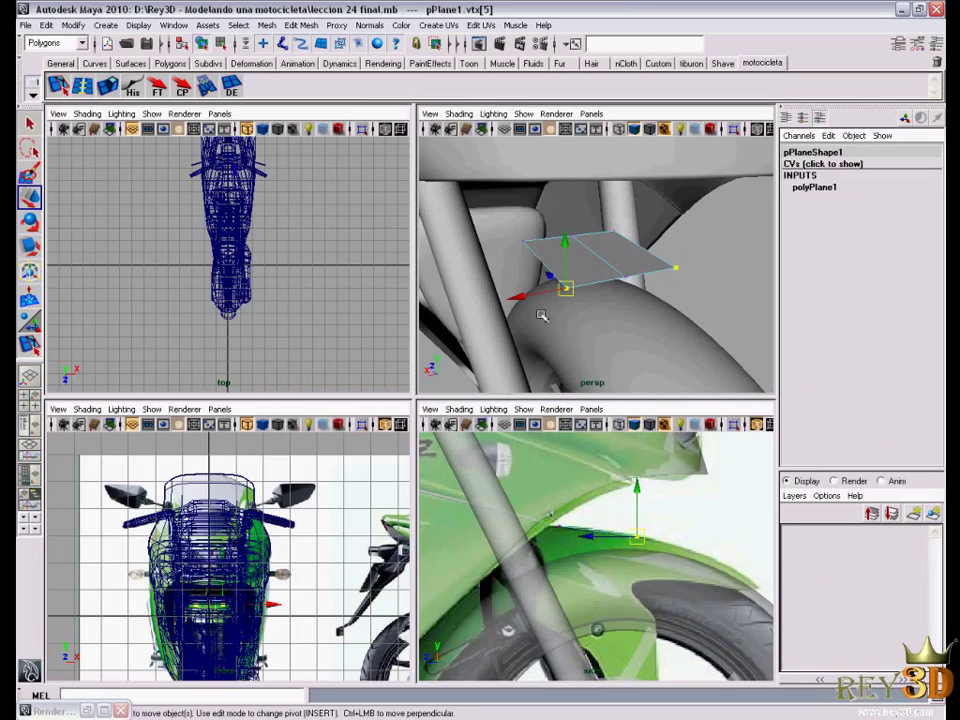
pyautogui.moveTo(613, 326)
pyautogui.keyDown('alt'); pyautogui.mouseDown()
pyautogui.moveTo(623, 304)
pyautogui.moveTo(537, 228)
pyautogui.mouseUp(); pyautogui.keyUp('alt')
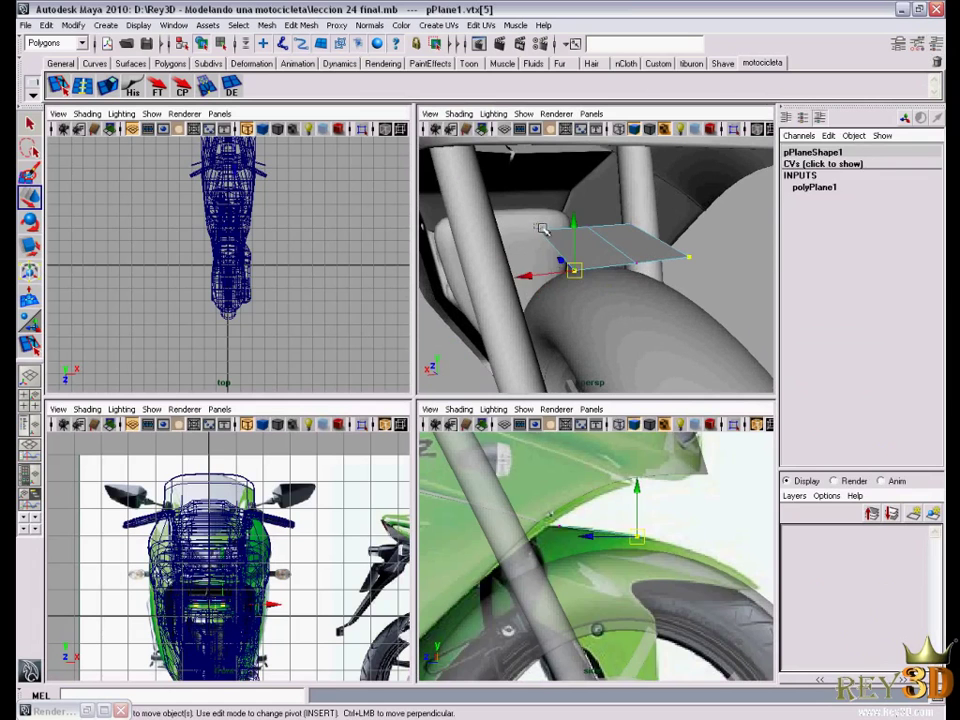
pyautogui.click(558, 230)
pyautogui.keyDown('alt'); pyautogui.moveTo(572, 275); pyautogui.dragTo(536, 230); pyautogui.keyUp('alt')
pyautogui.click(528, 230)
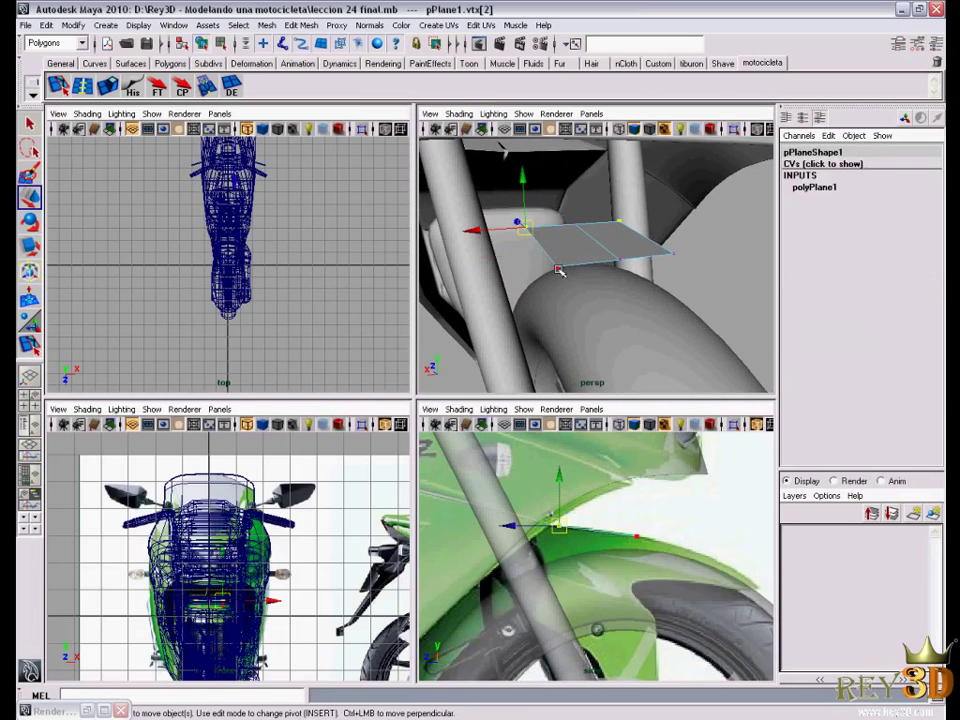
pyautogui.keyDown('alt'); pyautogui.moveTo(559, 270); pyautogui.dragTo(531, 219); pyautogui.keyUp('alt')
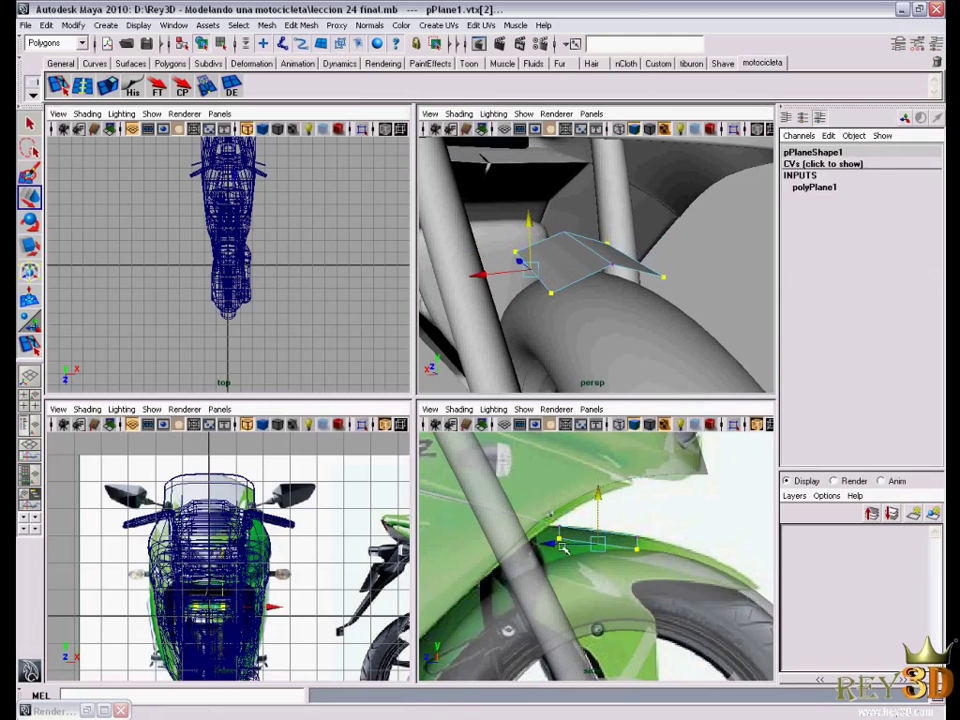
pyautogui.moveTo(562, 547); pyautogui.dragTo(540, 532)
pyautogui.keyDown('alt'); pyautogui.moveTo(597, 267); pyautogui.dragTo(603, 263); pyautogui.keyUp('alt')
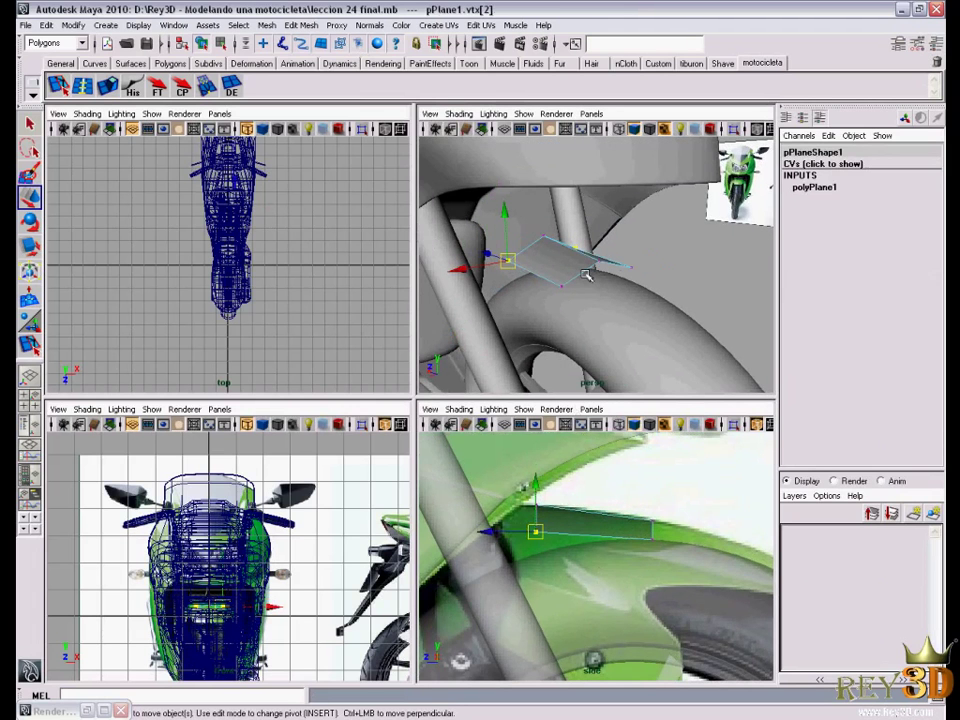
pyautogui.keyDown('alt'); pyautogui.moveTo(667, 568); pyautogui.dragTo(640, 540); pyautogui.keyUp('alt')
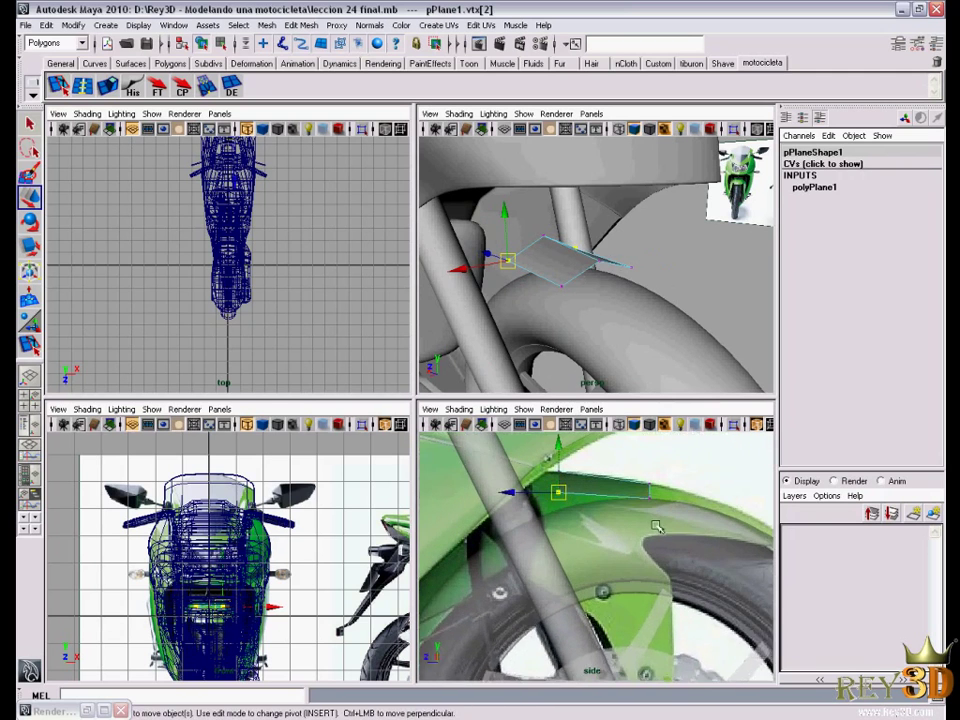
pyautogui.moveTo(600, 265)
pyautogui.keyDown('alt'); pyautogui.mouseDown()
pyautogui.moveTo(588, 256)
pyautogui.moveTo(608, 292)
pyautogui.mouseUp(); pyautogui.keyUp('alt')
pyautogui.rightClick(588, 256)
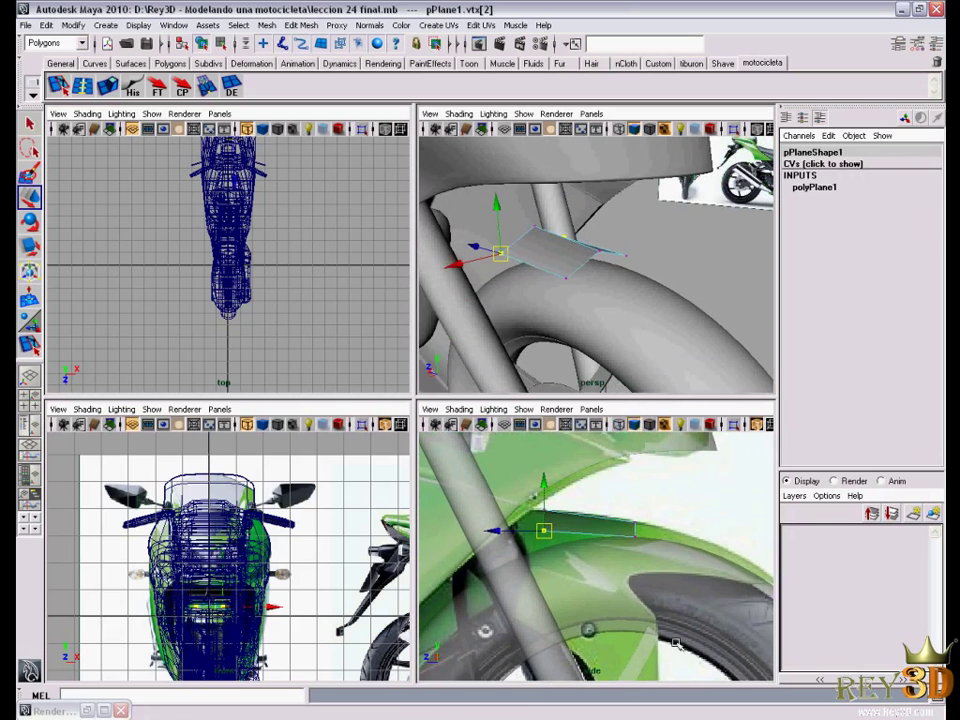
pyautogui.keyDown('alt'); pyautogui.moveTo(600, 560); pyautogui.dragTo(580, 540); pyautogui.keyUp('alt')
# Extrude the plane's rear edge, turn off move reflection, and pull the new edge back along the fender
pyautogui.moveTo(561, 262); pyautogui.dragTo(571, 240, button='right')
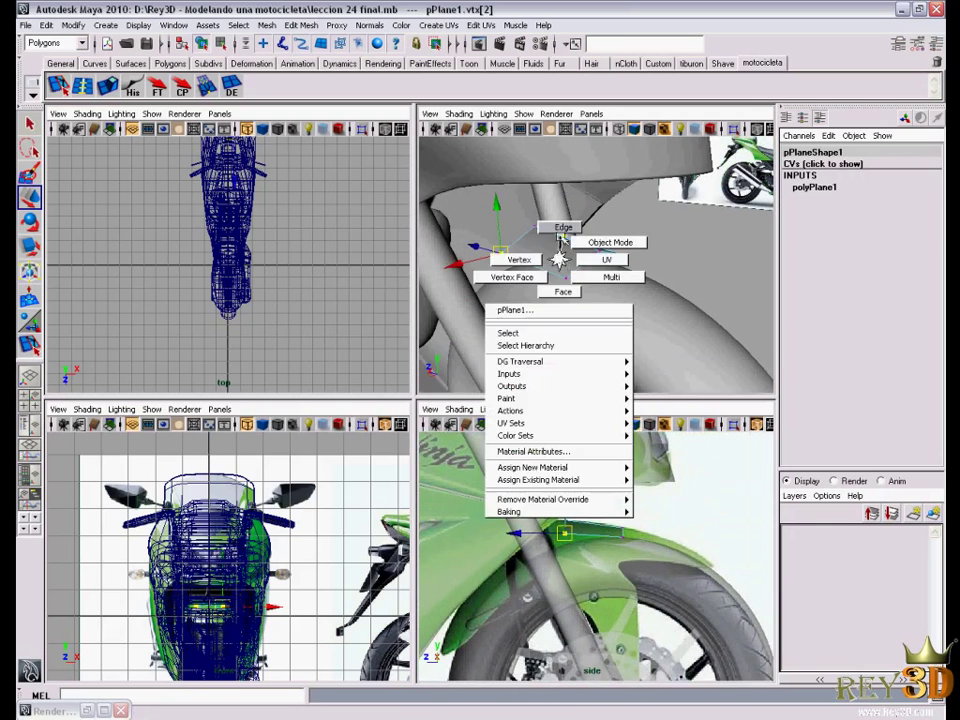
pyautogui.moveTo(585, 263)
pyautogui.keyDown('alt'); pyautogui.mouseDown()
pyautogui.moveTo(608, 326)
pyautogui.moveTo(566, 257)
pyautogui.moveTo(580, 272)
pyautogui.moveTo(610, 272)
pyautogui.moveTo(560, 255)
pyautogui.mouseUp(); pyautogui.keyUp('alt')
pyautogui.click(595, 251)
pyautogui.click(107, 88)
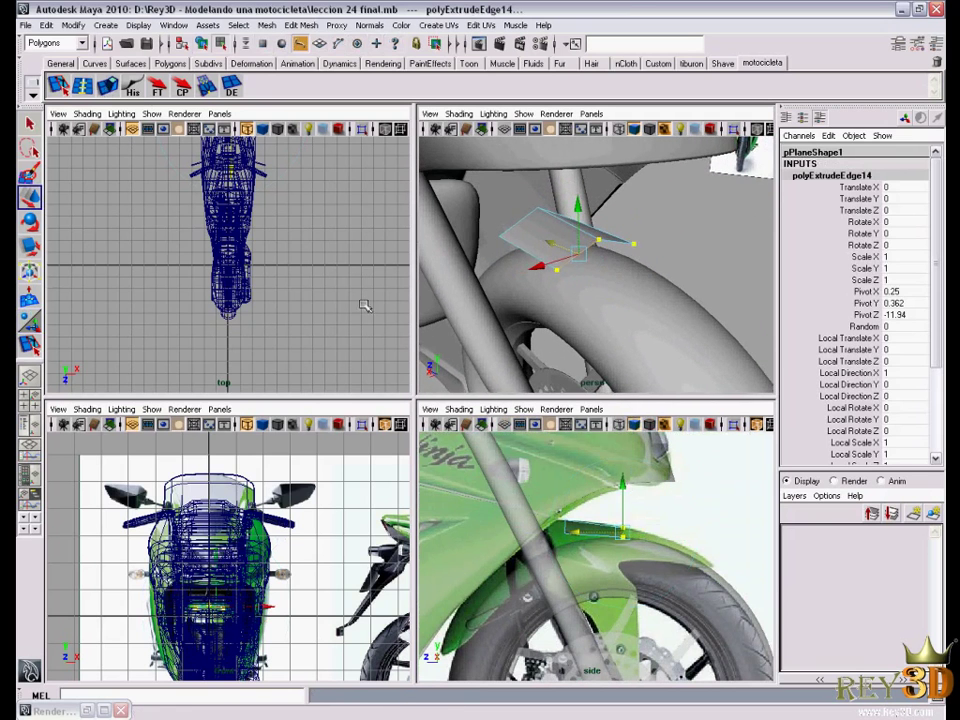
pyautogui.doubleClick(28, 198)
pyautogui.click(761, 527)
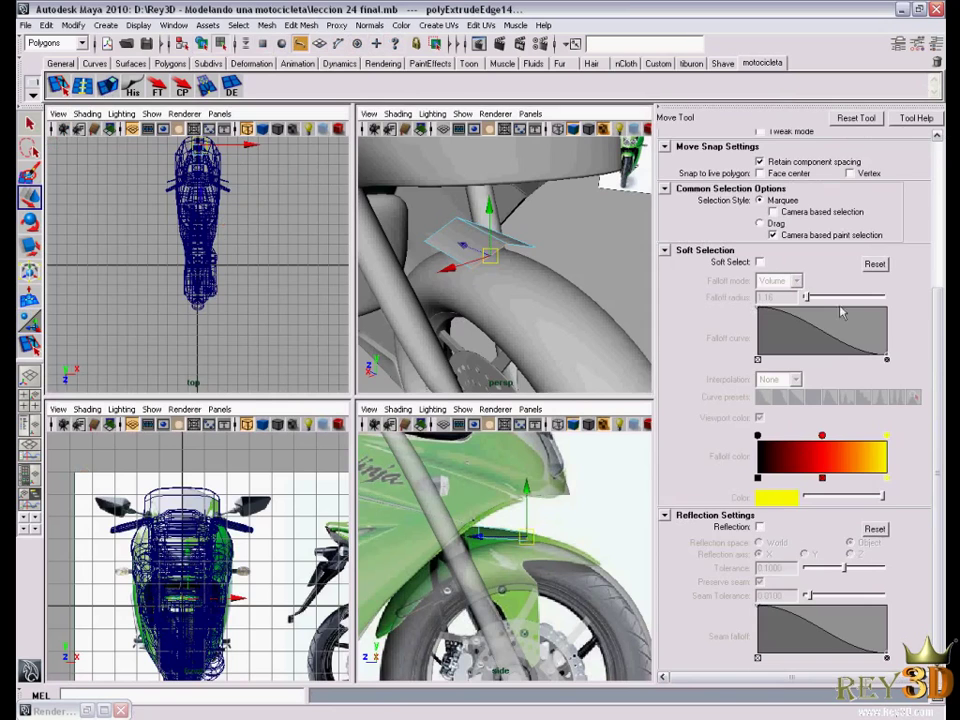
pyautogui.click(936, 44)
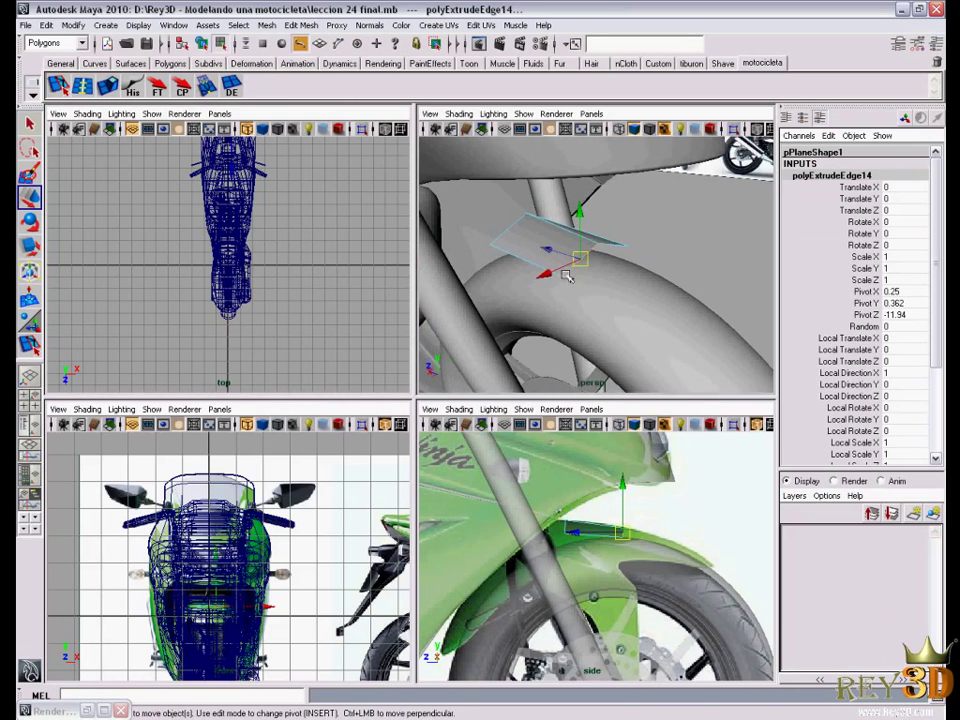
pyautogui.moveTo(553, 249); pyautogui.dragTo(598, 270)
# Lower the new strip's corner and end vertices in side view to match the fender outline
pyautogui.keyDown('alt'); pyautogui.moveTo(633, 326); pyautogui.dragTo(649, 300); pyautogui.keyUp('alt')
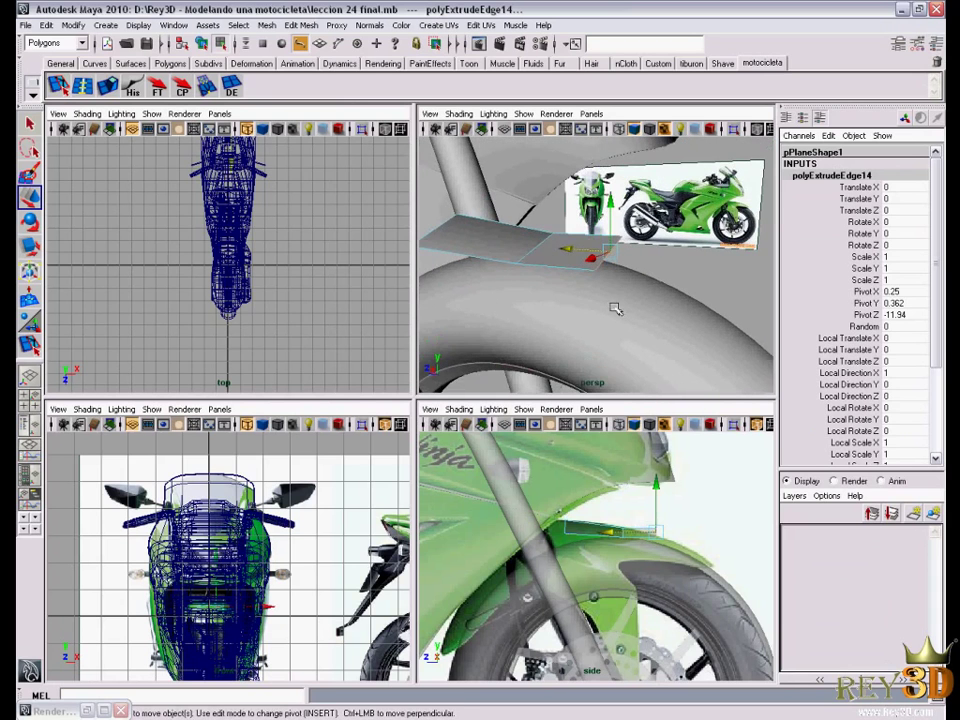
pyautogui.moveTo(514, 272); pyautogui.dragTo(514, 290, button='right')
pyautogui.keyDown('alt'); pyautogui.moveTo(514, 274); pyautogui.dragTo(590, 268); pyautogui.keyUp('alt')
pyautogui.click(597, 272)
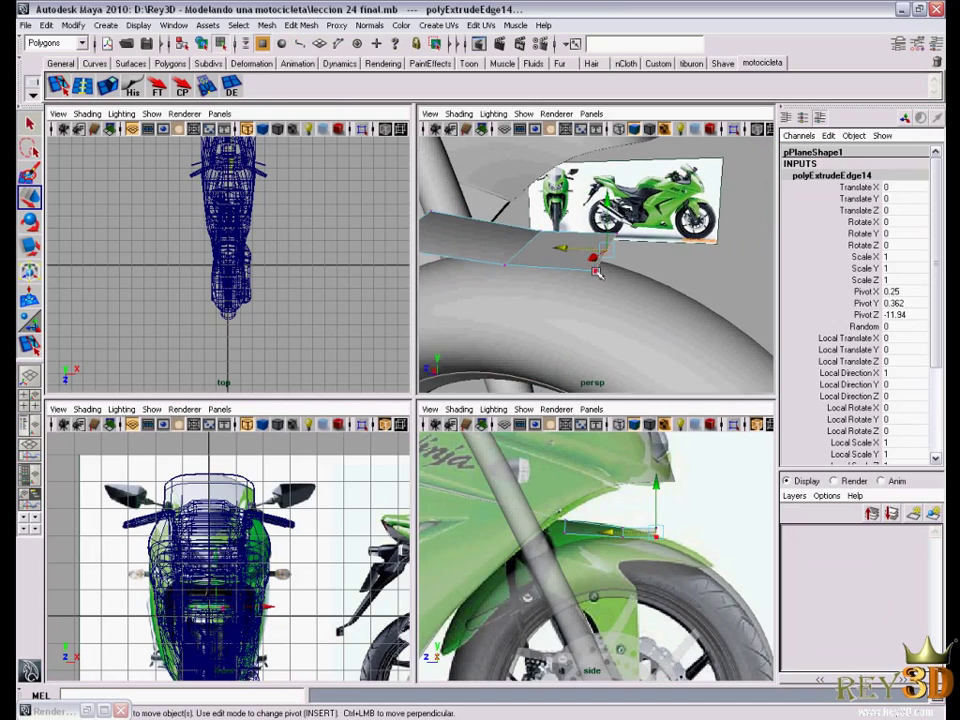
pyautogui.click(597, 272)
pyautogui.scroll(3, 655, 570)
pyautogui.keyDown('alt'); pyautogui.moveTo(631, 572); pyautogui.dragTo(655, 570, button='middle'); pyautogui.keyUp('alt')
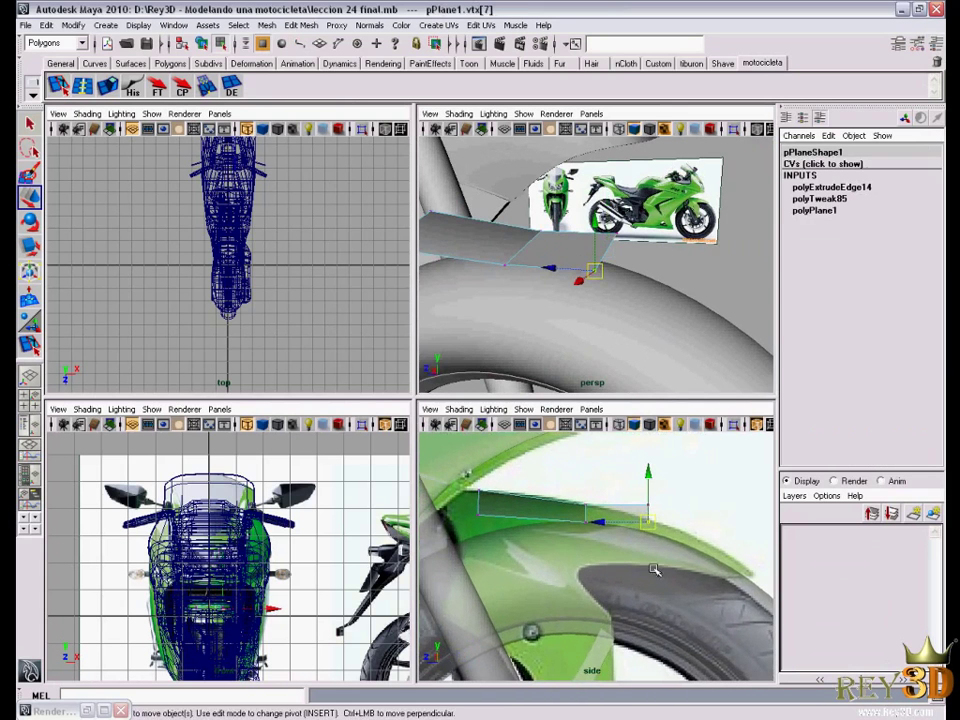
pyautogui.moveTo(650, 524); pyautogui.dragTo(652, 538)
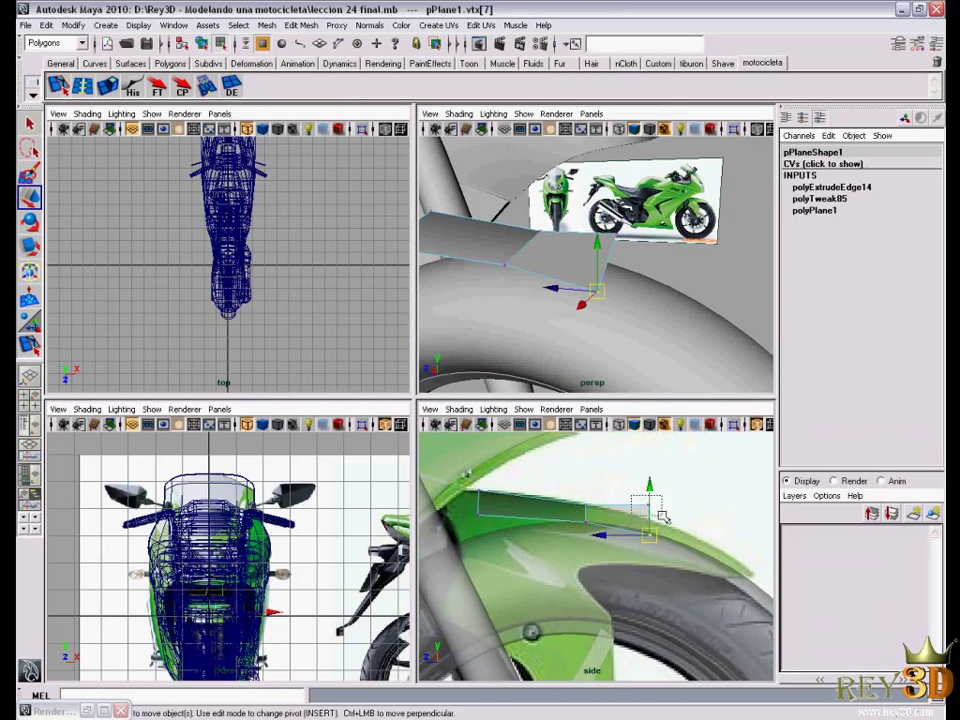
pyautogui.click(655, 519)
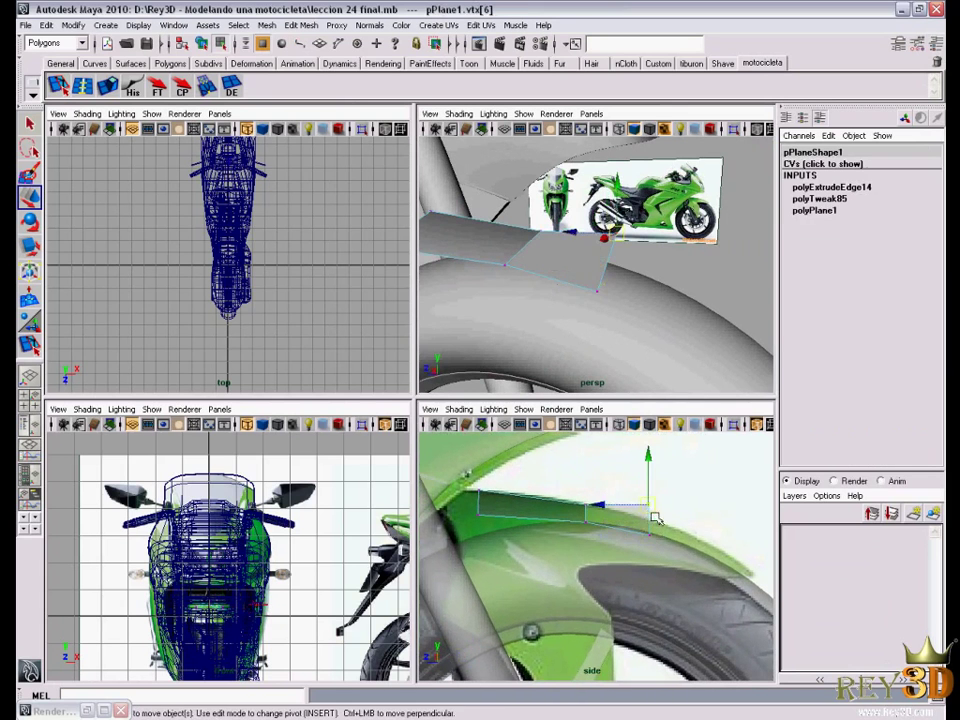
pyautogui.click(584, 520)
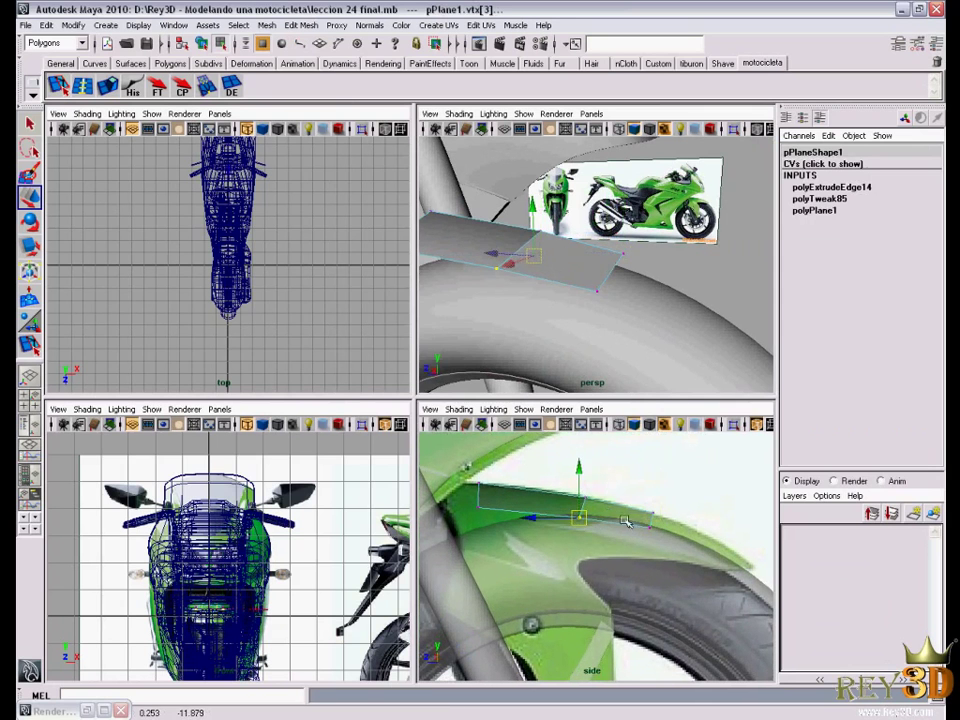
pyautogui.click(655, 518)
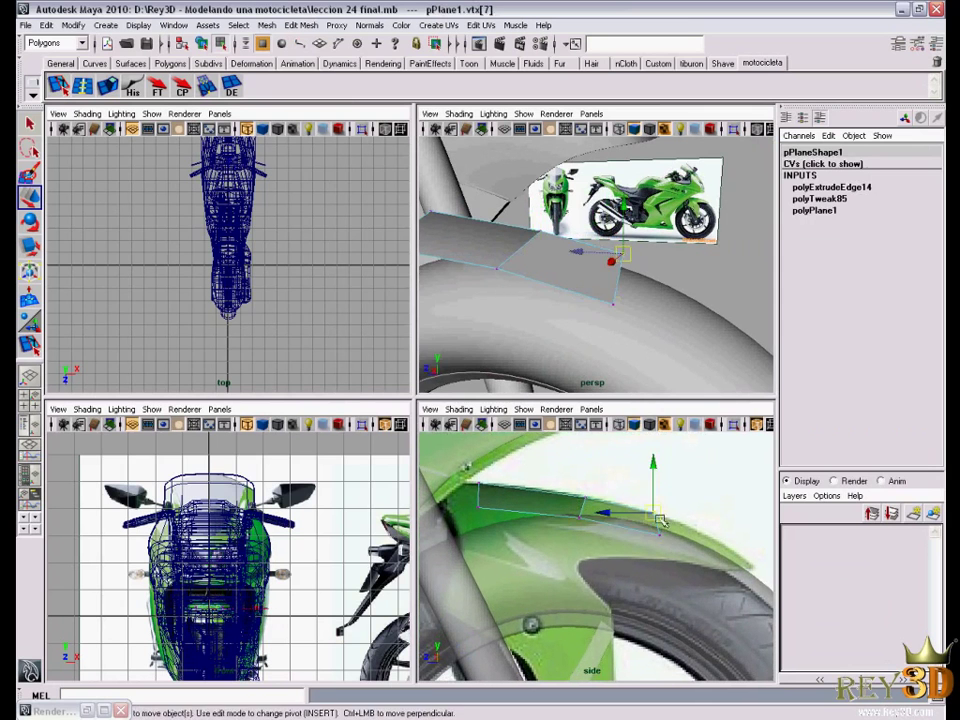
pyautogui.moveTo(660, 519); pyautogui.dragTo(663, 516)
pyautogui.keyDown('alt'); pyautogui.moveTo(600, 260); pyautogui.dragTo(628, 244); pyautogui.keyUp('alt')
# Extrude the end edge into a second strip, pull it outward, and select its corner vertex
pyautogui.rightClick(572, 257)
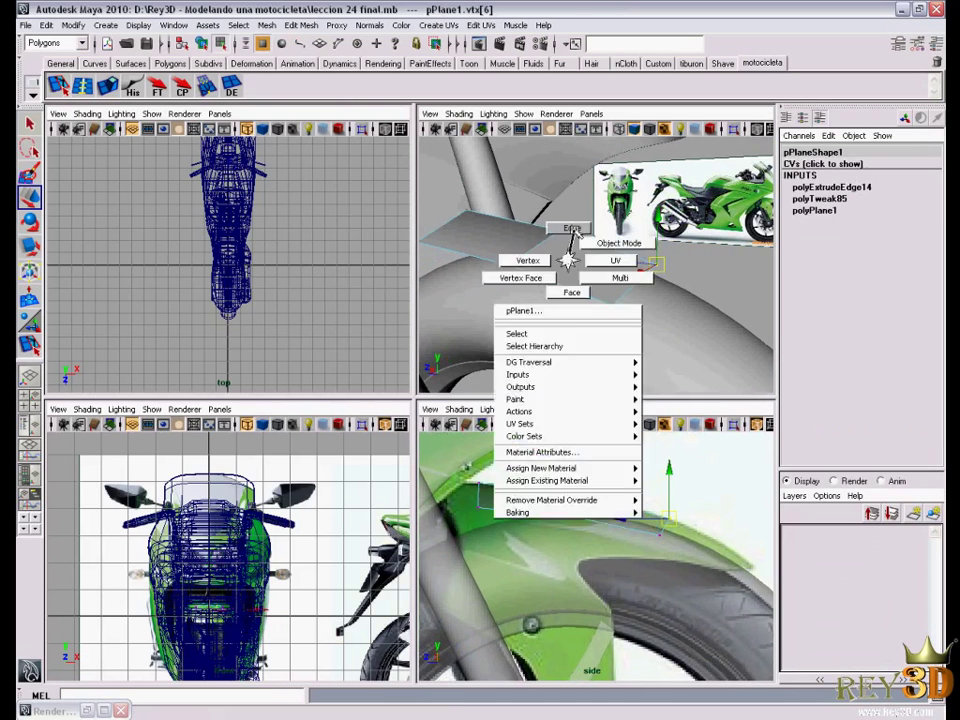
pyautogui.keyDown('alt'); pyautogui.moveTo(572, 257); pyautogui.dragTo(578, 300); pyautogui.keyUp('alt')
pyautogui.moveTo(594, 289); pyautogui.dragTo(572, 303, button='middle')
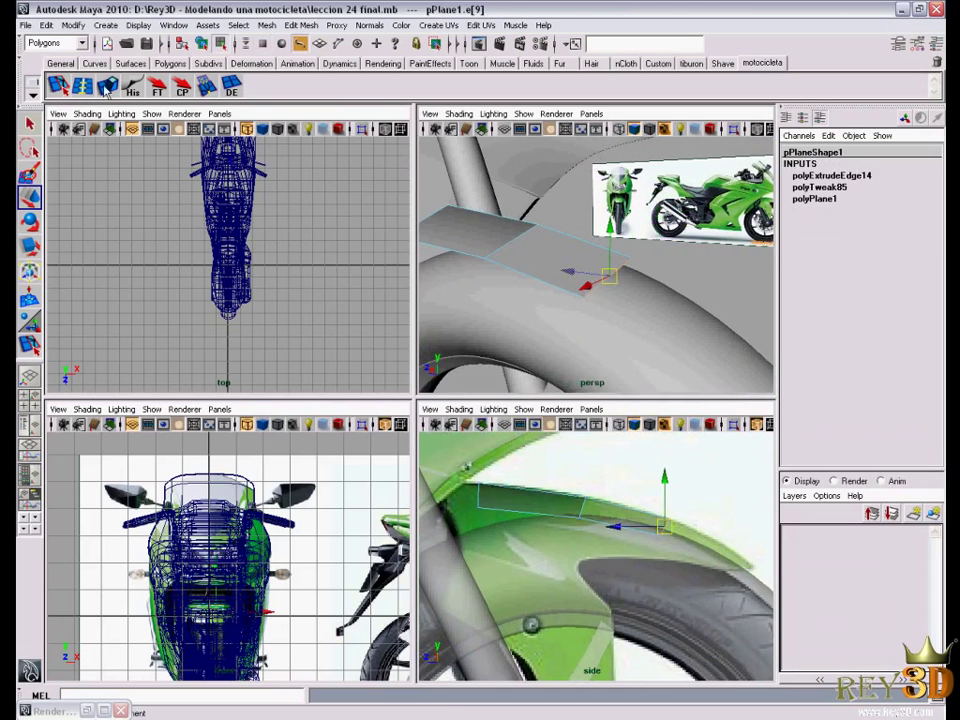
pyautogui.click(105, 88)
pyautogui.keyDown('alt'); pyautogui.moveTo(600, 290); pyautogui.dragTo(577, 257); pyautogui.keyUp('alt')
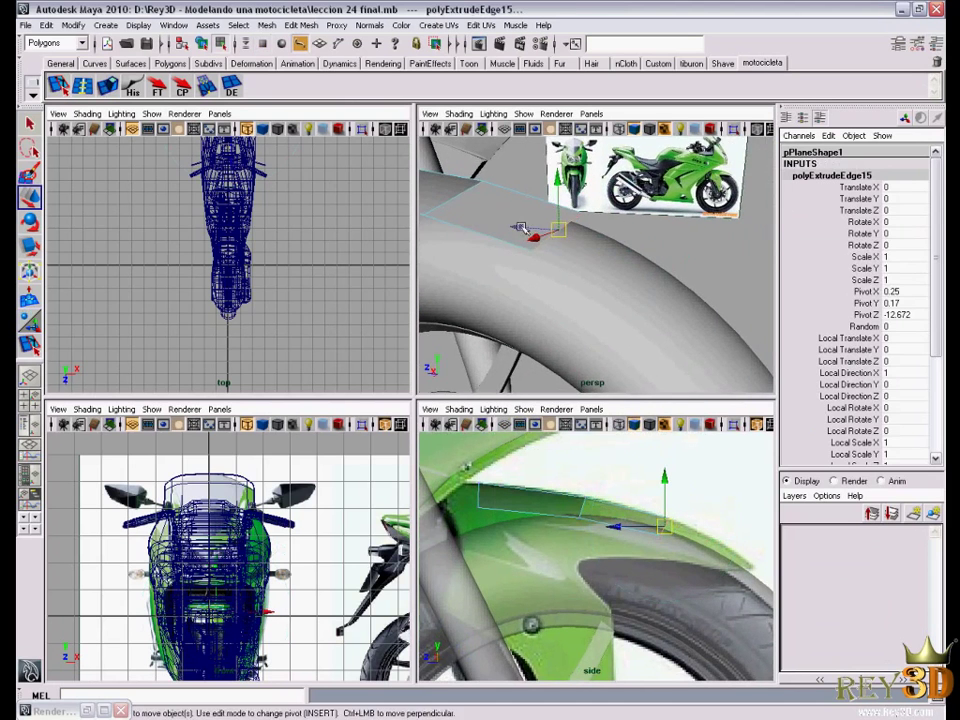
pyautogui.keyDown('alt'); pyautogui.moveTo(520, 228); pyautogui.dragTo(560, 225); pyautogui.keyUp('alt')
pyautogui.moveTo(560, 225); pyautogui.dragTo(600, 230, button='middle')
pyautogui.moveTo(561, 221); pyautogui.dragTo(657, 265, button='right')
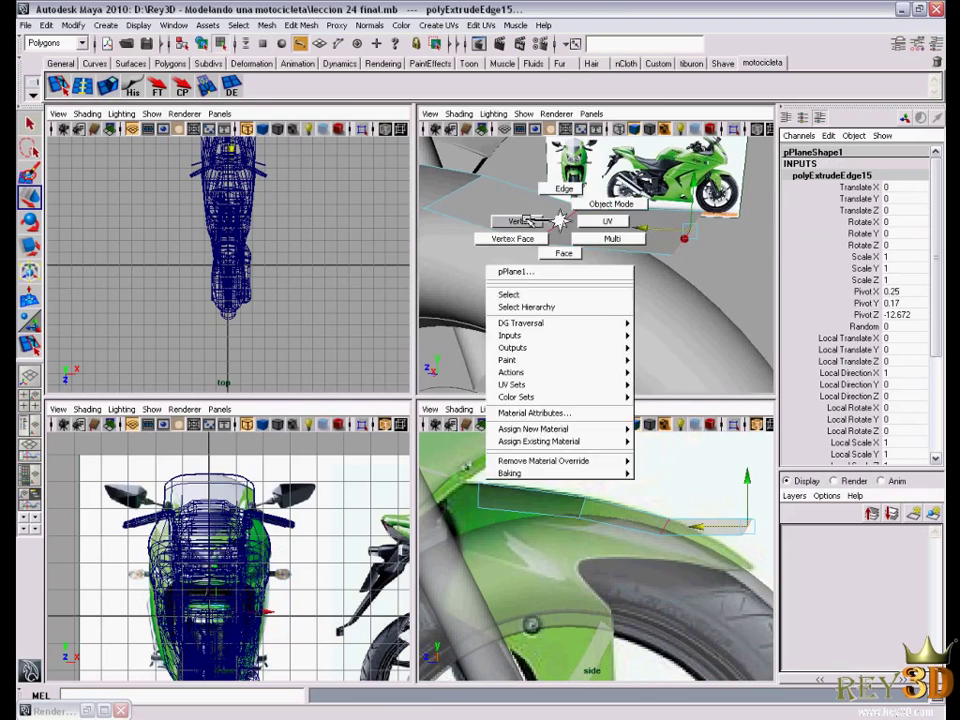
pyautogui.click(675, 255)
pyautogui.keyDown('alt'); pyautogui.moveTo(672, 540); pyautogui.dragTo(641, 498, button='middle'); pyautogui.keyUp('alt')
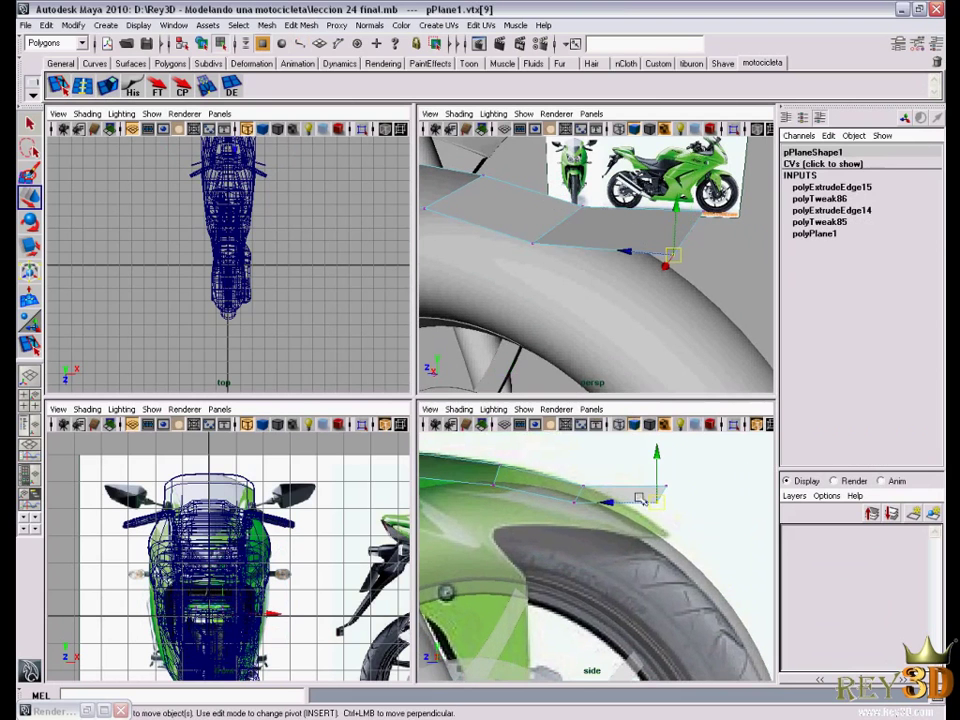
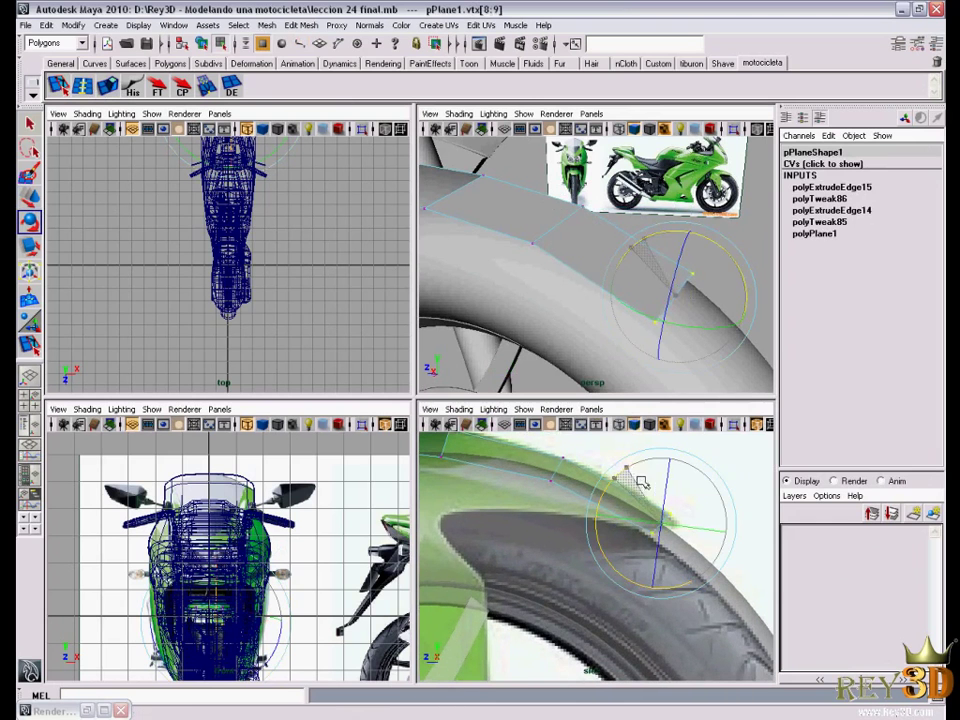
# Nudge the fender tip vertex and the next vertex along to follow the reference curve
pyautogui.press('w')
pyautogui.moveTo(657, 522); pyautogui.dragTo(664, 526)
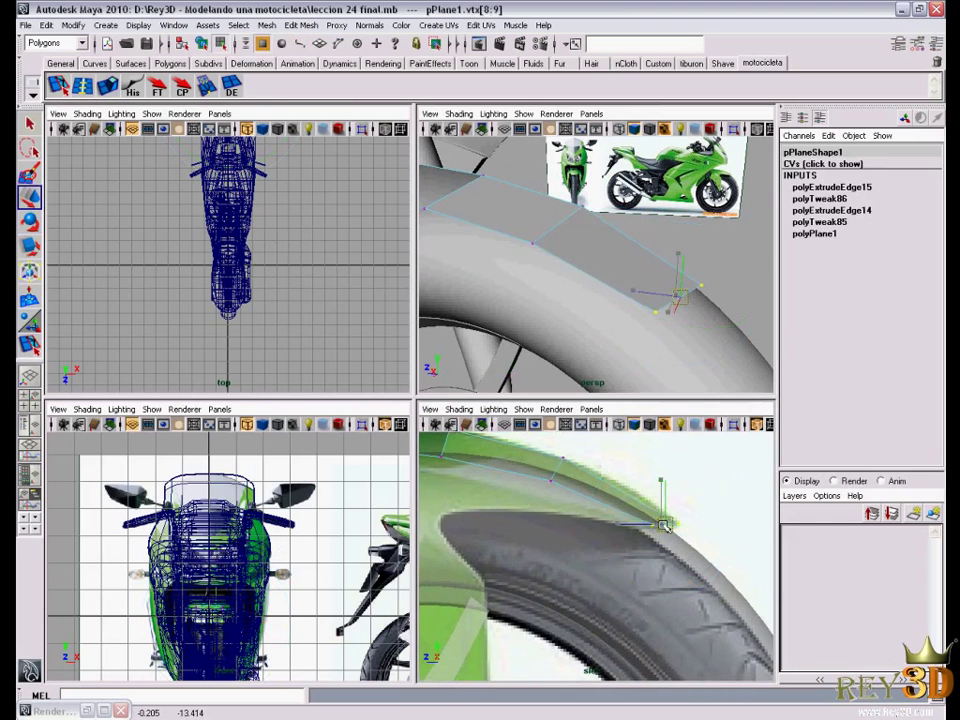
pyautogui.moveTo(606, 332)
pyautogui.keyDown('alt'); pyautogui.mouseDown()
pyautogui.moveTo(577, 271)
pyautogui.moveTo(620, 290)
pyautogui.mouseUp(); pyautogui.keyUp('alt')
pyautogui.moveTo(620, 290)
pyautogui.keyDown('alt'); pyautogui.mouseDown(button='right')
pyautogui.moveTo(669, 304)
pyautogui.moveTo(640, 300)
pyautogui.mouseUp(button='right'); pyautogui.keyUp('alt')
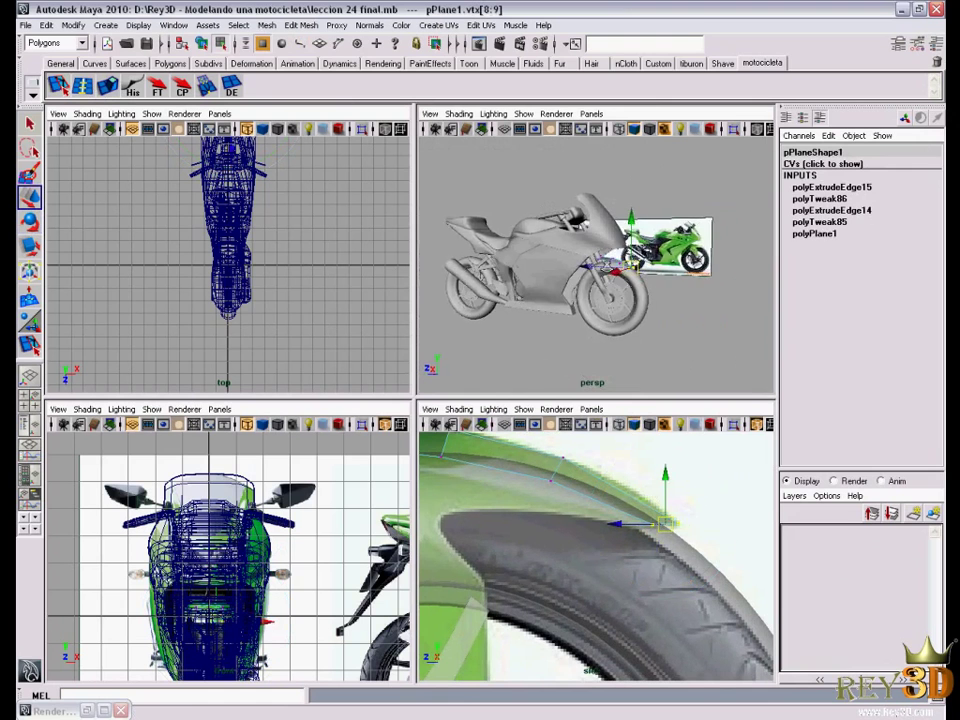
pyautogui.scroll(10, 617, 280)
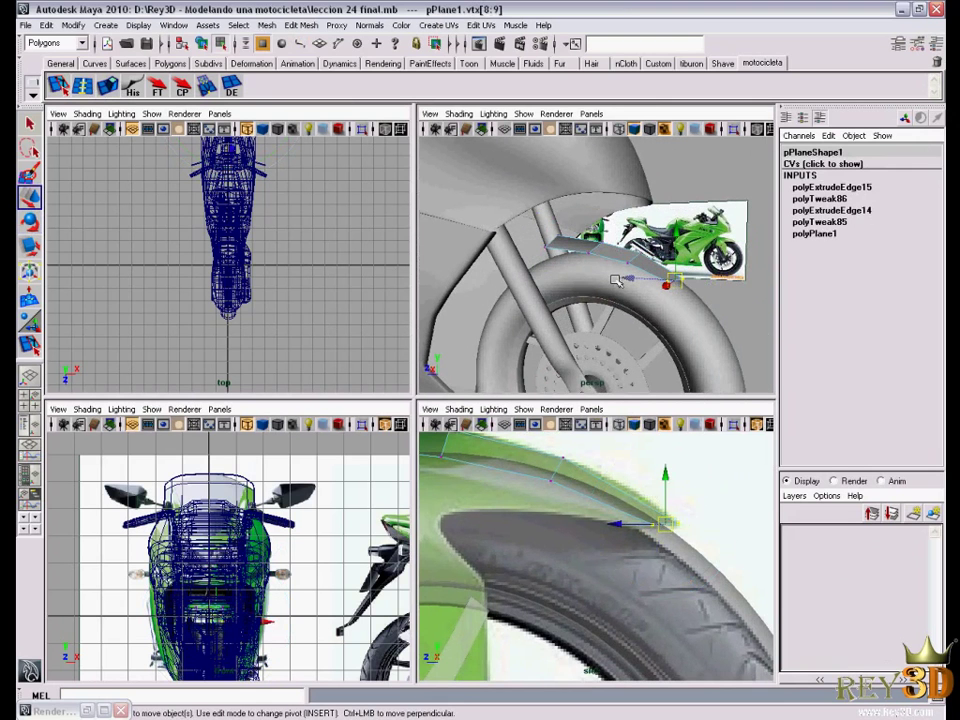
pyautogui.keyDown('alt'); pyautogui.moveTo(565, 476); pyautogui.dragTo(605, 500, button='middle'); pyautogui.keyUp('alt')
pyautogui.click(588, 492)
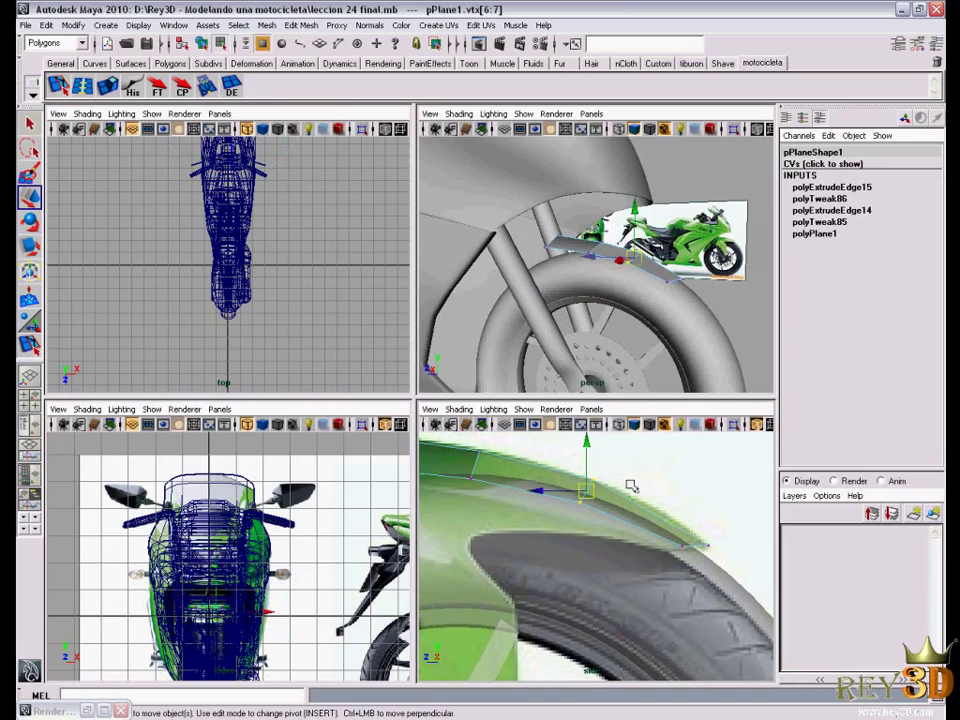
pyautogui.moveTo(585, 492); pyautogui.dragTo(595, 495)
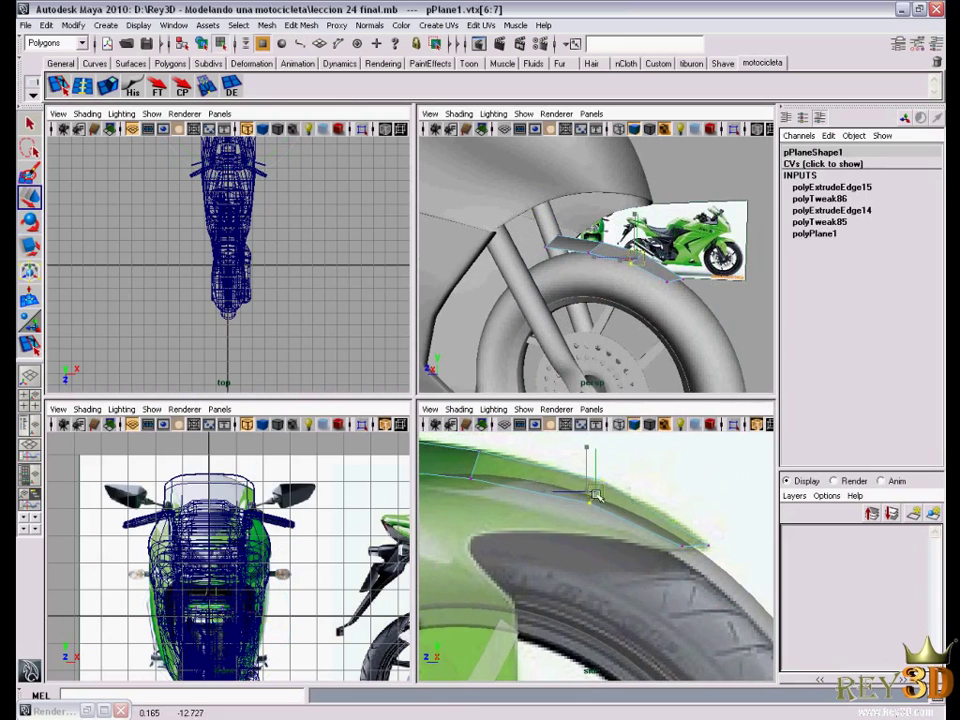
# Select the end edge of the fender strip in edge mode
pyautogui.click(695, 547)
pyautogui.moveTo(630, 380)
pyautogui.keyDown('alt'); pyautogui.mouseDown()
pyautogui.moveTo(621, 238)
pyautogui.moveTo(586, 276)
pyautogui.mouseUp(); pyautogui.keyUp('alt')
pyautogui.rightClick(621, 238)
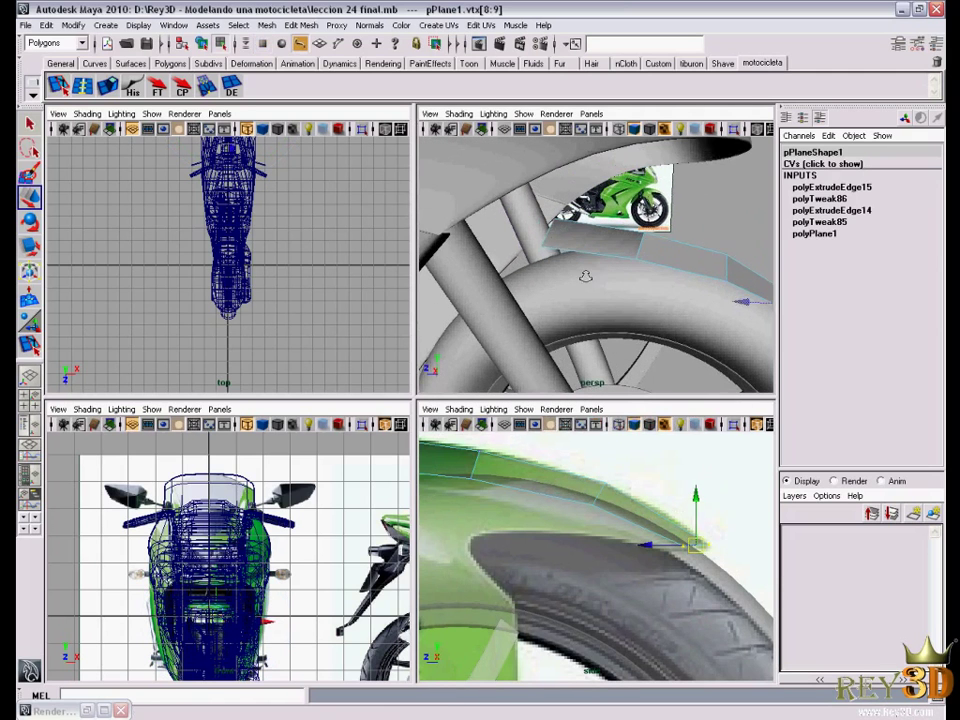
pyautogui.click(549, 236)
# Extrude the strip's end edge into a new fender section
pyautogui.hotkey('ctrl', 'e')
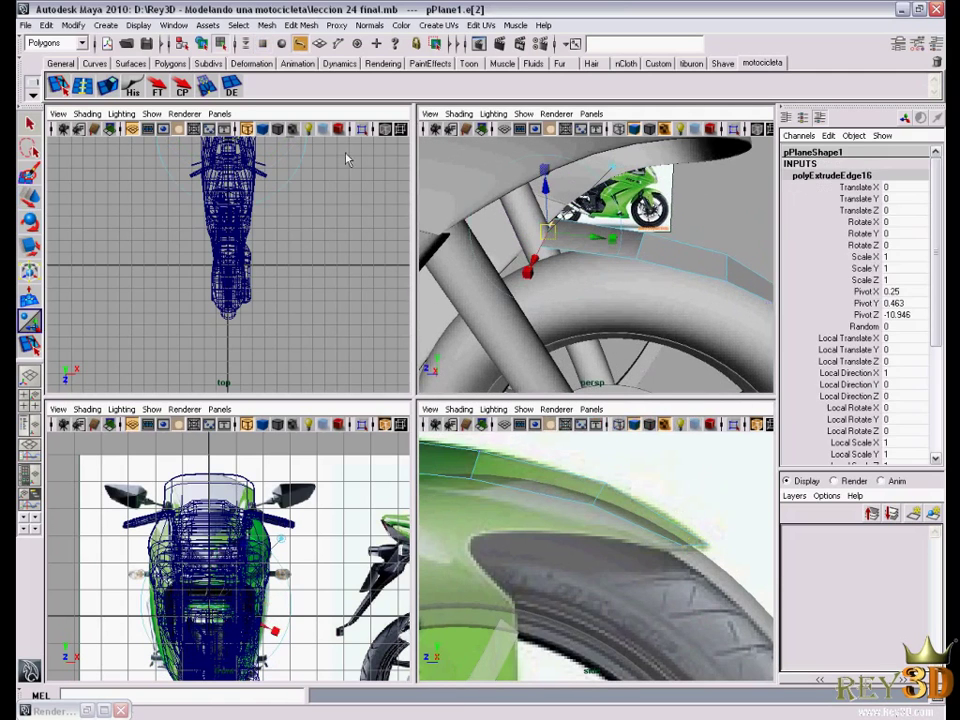
pyautogui.click(30, 198)
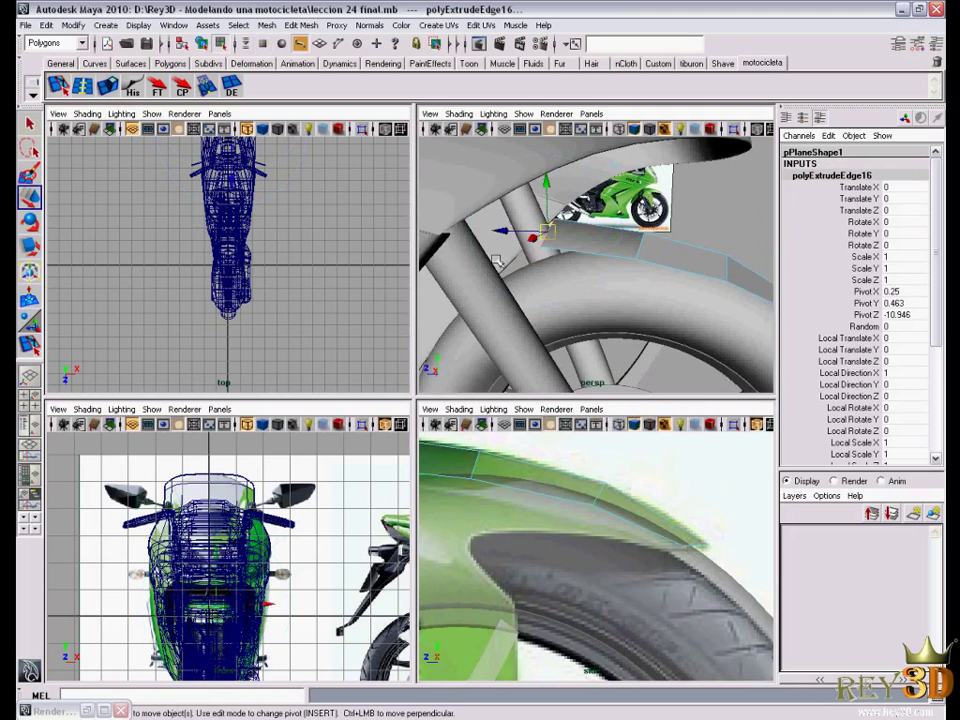
pyautogui.keyDown('alt'); pyautogui.moveTo(610, 250); pyautogui.dragTo(595, 282); pyautogui.keyUp('alt')
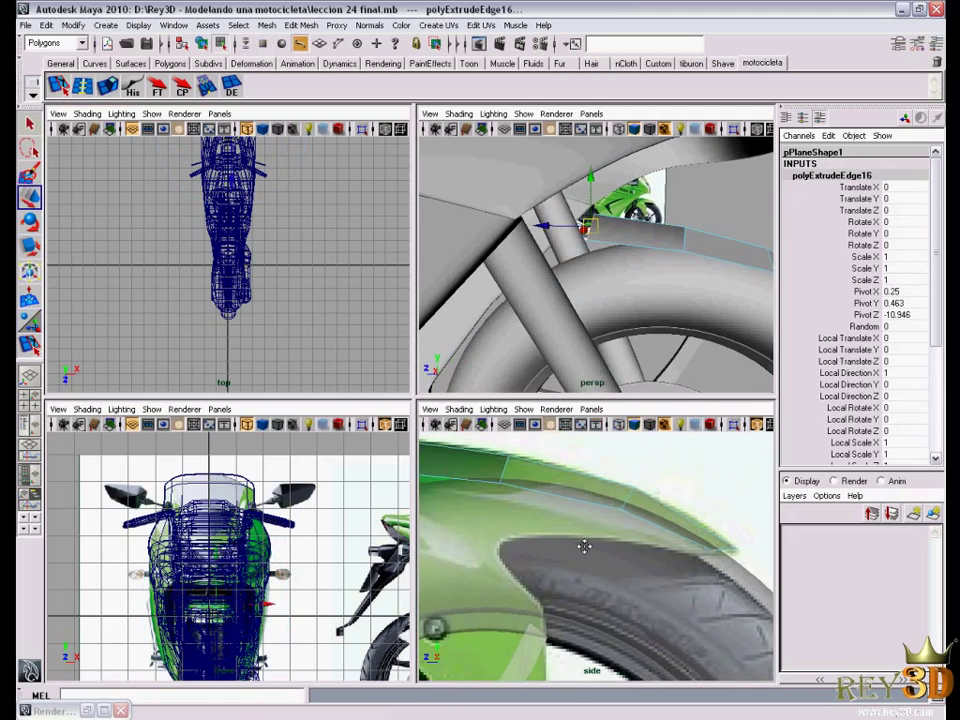
pyautogui.moveTo(583, 544)
pyautogui.keyDown('alt'); pyautogui.mouseDown()
pyautogui.moveTo(658, 615)
pyautogui.moveTo(643, 462)
pyautogui.moveTo(621, 457)
pyautogui.moveTo(632, 569)
pyautogui.moveTo(573, 508)
pyautogui.mouseUp(); pyautogui.keyUp('alt')
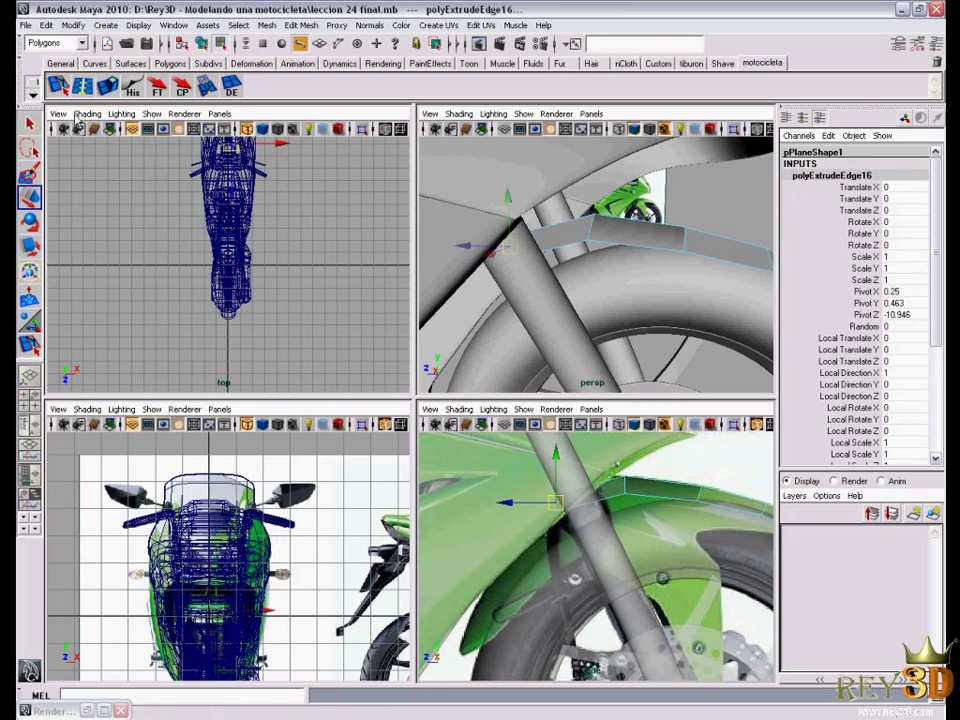
# Extrude another section, tilting and moving its edge down the front of the wheel
pyautogui.click(106, 87)
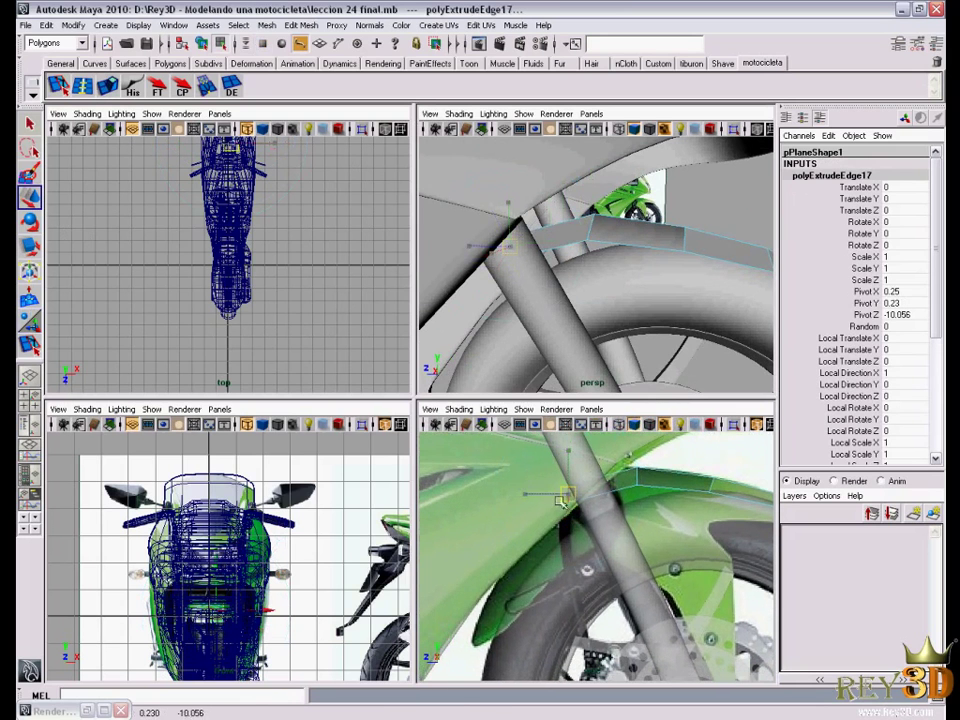
pyautogui.press('e')
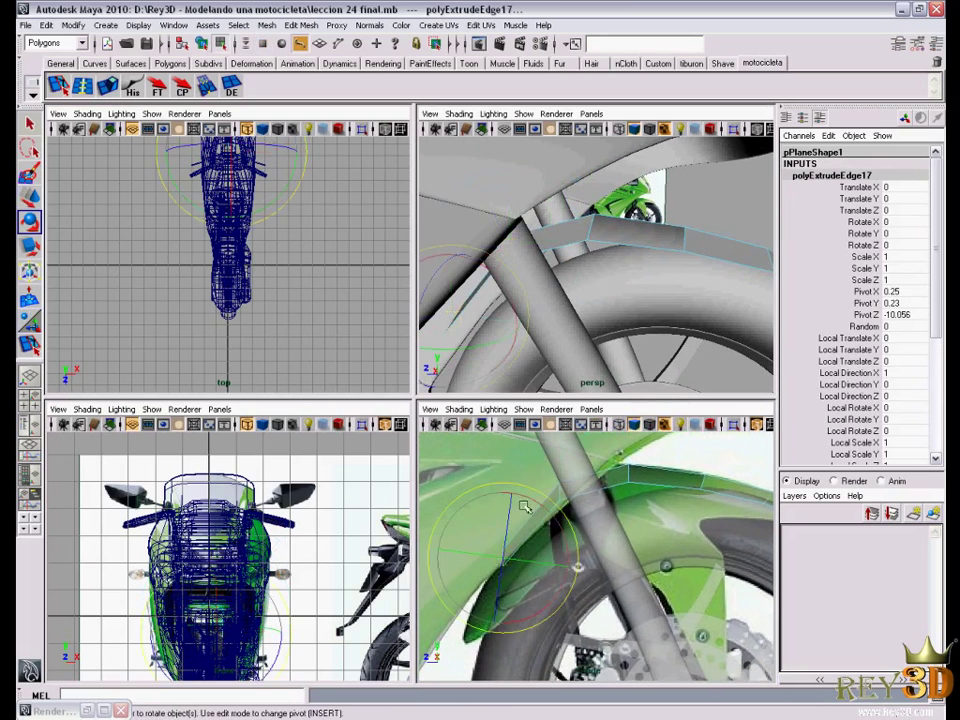
pyautogui.moveTo(500, 540); pyautogui.dragTo(472, 505)
pyautogui.press('w')
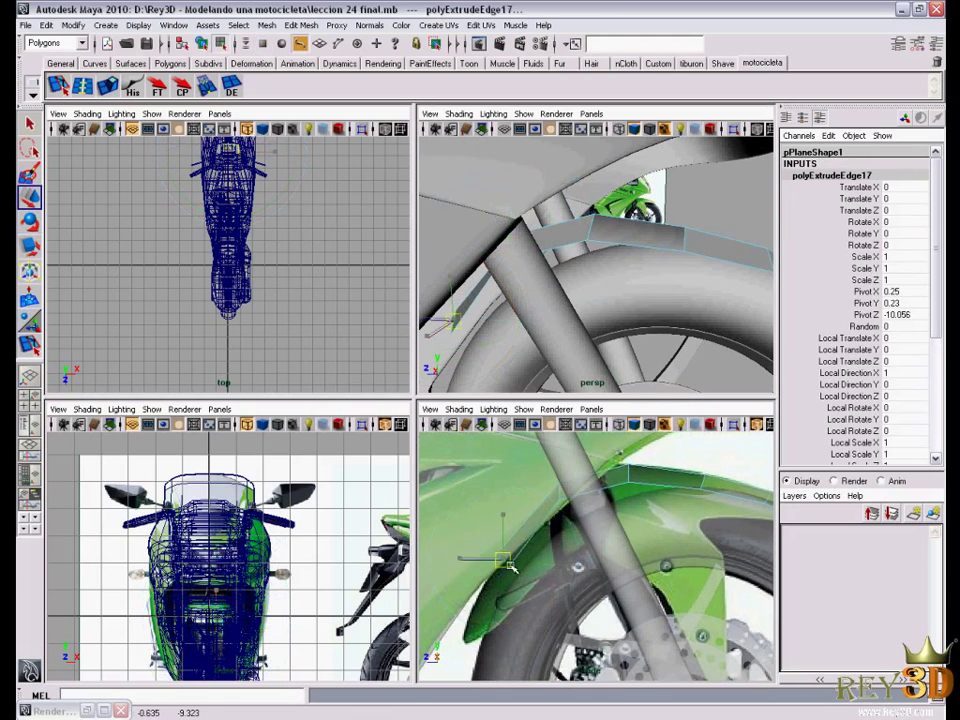
pyautogui.keyDown('alt'); pyautogui.moveTo(512, 570); pyautogui.dragTo(535, 520); pyautogui.keyUp('alt')
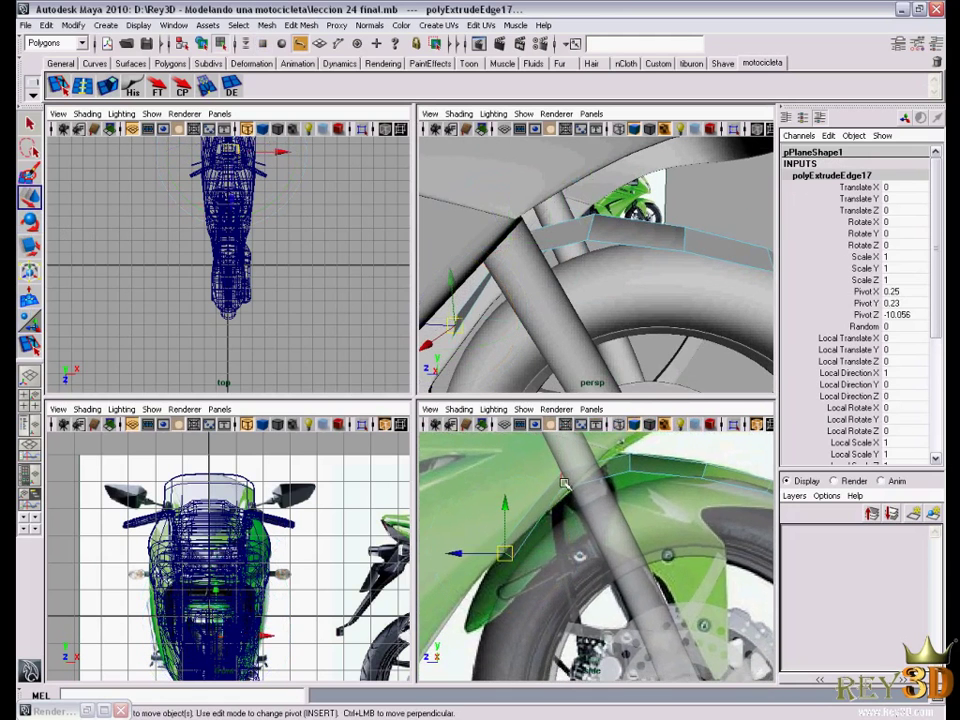
# Move the next strip edge down toward the lower part of the wheel
pyautogui.click(562, 482)
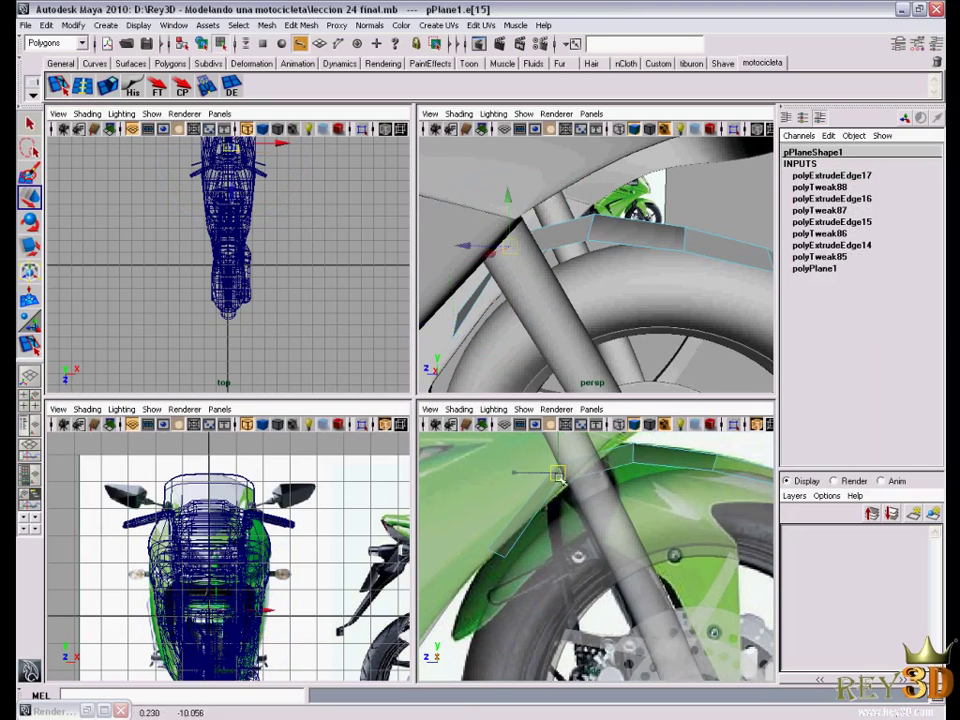
pyautogui.press('e')
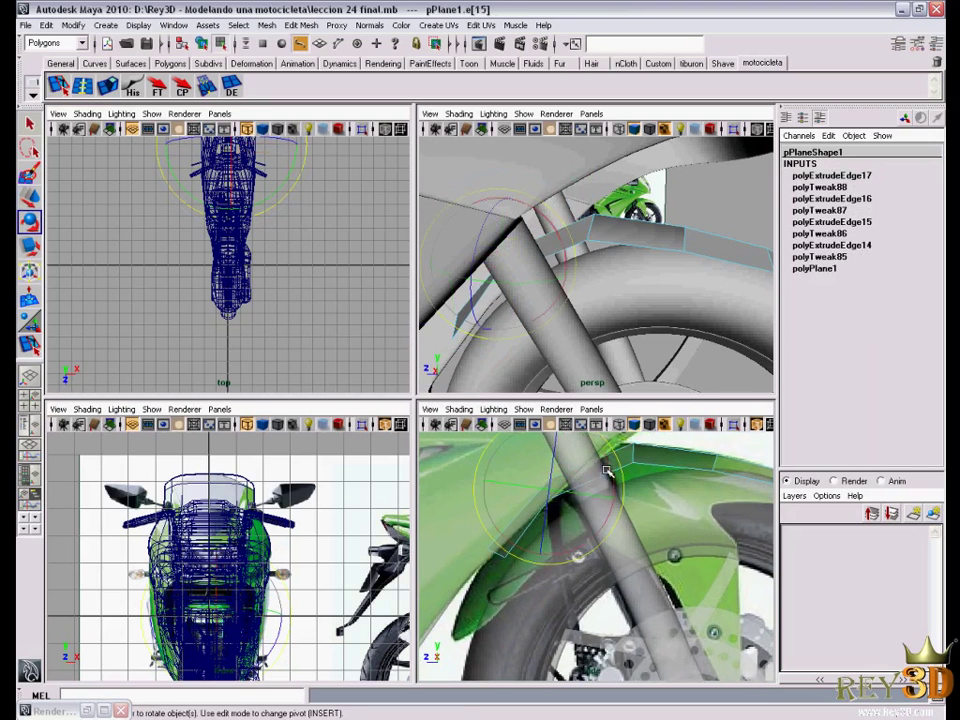
pyautogui.press('w')
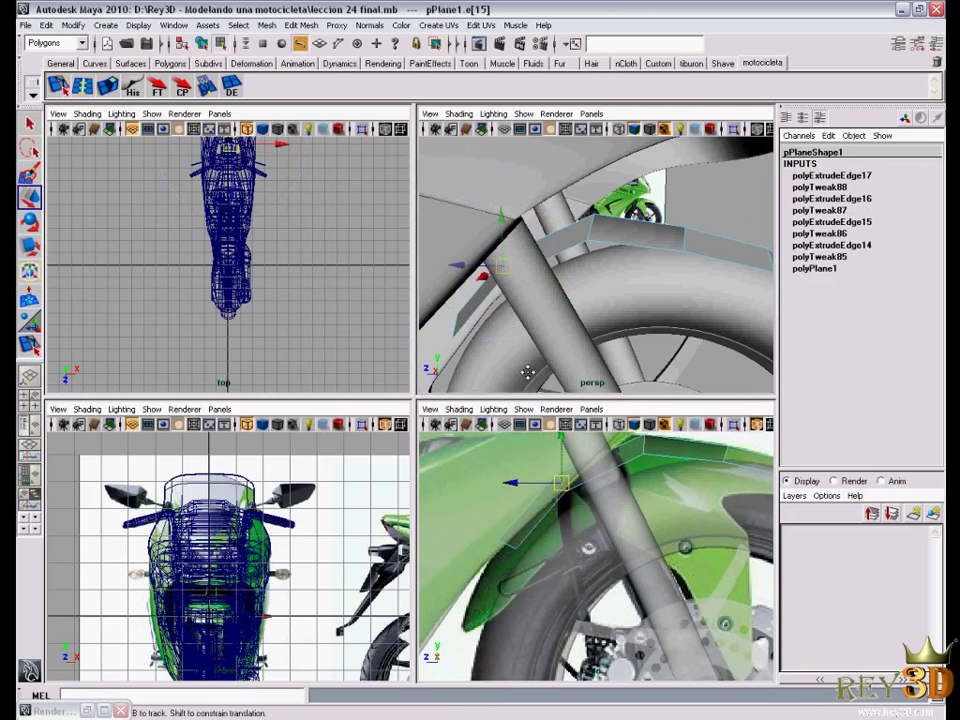
pyautogui.keyDown('alt'); pyautogui.moveTo(529, 377); pyautogui.dragTo(523, 328); pyautogui.keyUp('alt')
pyautogui.moveTo(565, 287); pyautogui.dragTo(510, 357)
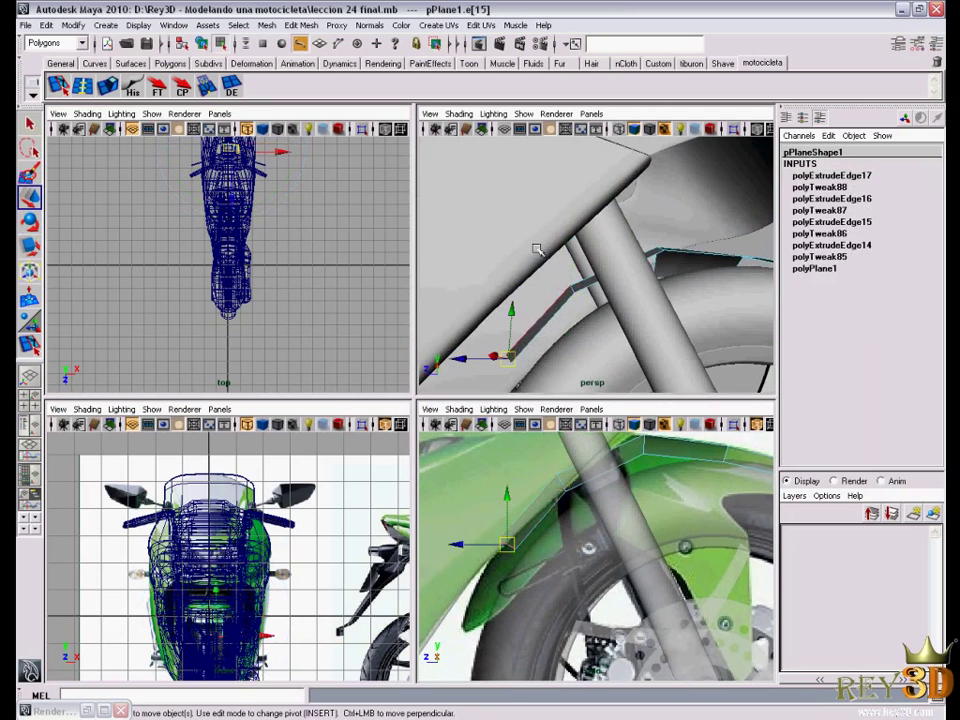
# Extrude one more section lower down the wheel, rotating its edge to narrow the end
pyautogui.press('g')
pyautogui.keyDown('alt'); pyautogui.moveTo(540, 560); pyautogui.dragTo(583, 526); pyautogui.keyUp('alt')
pyautogui.moveTo(583, 526); pyautogui.dragTo(510, 582, button='middle')
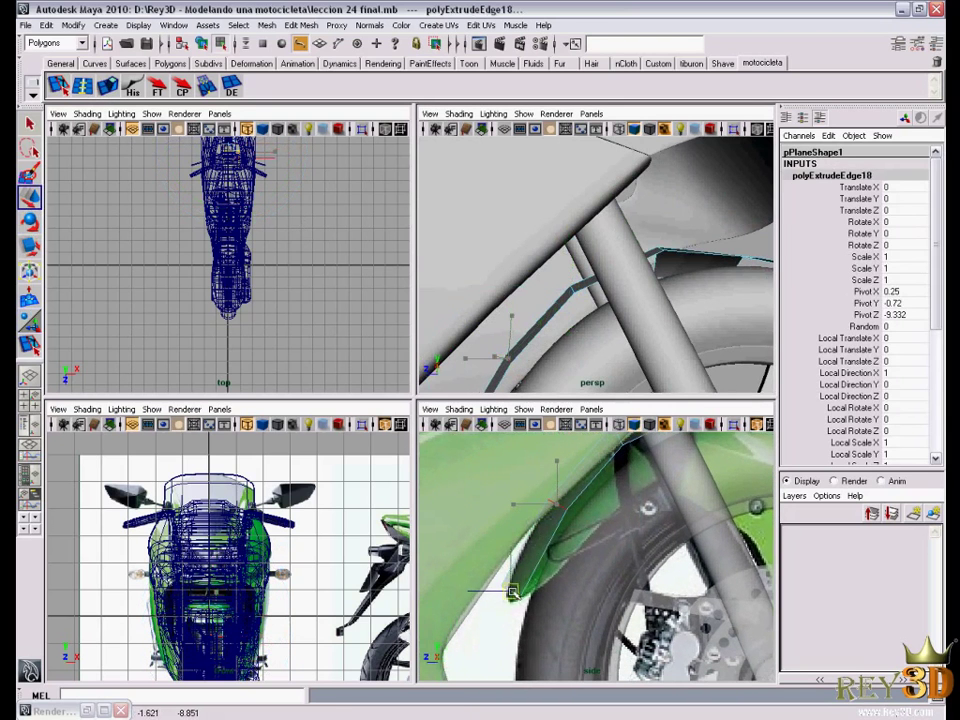
pyautogui.press('e')
pyautogui.moveTo(545, 541); pyautogui.dragTo(491, 533)
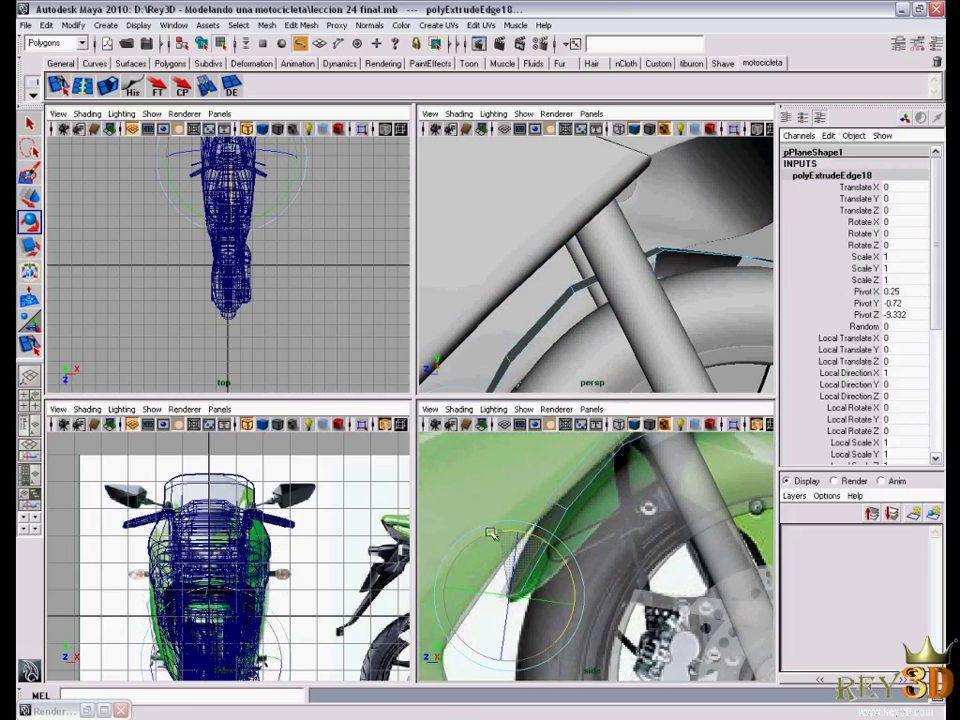
pyautogui.press('w')
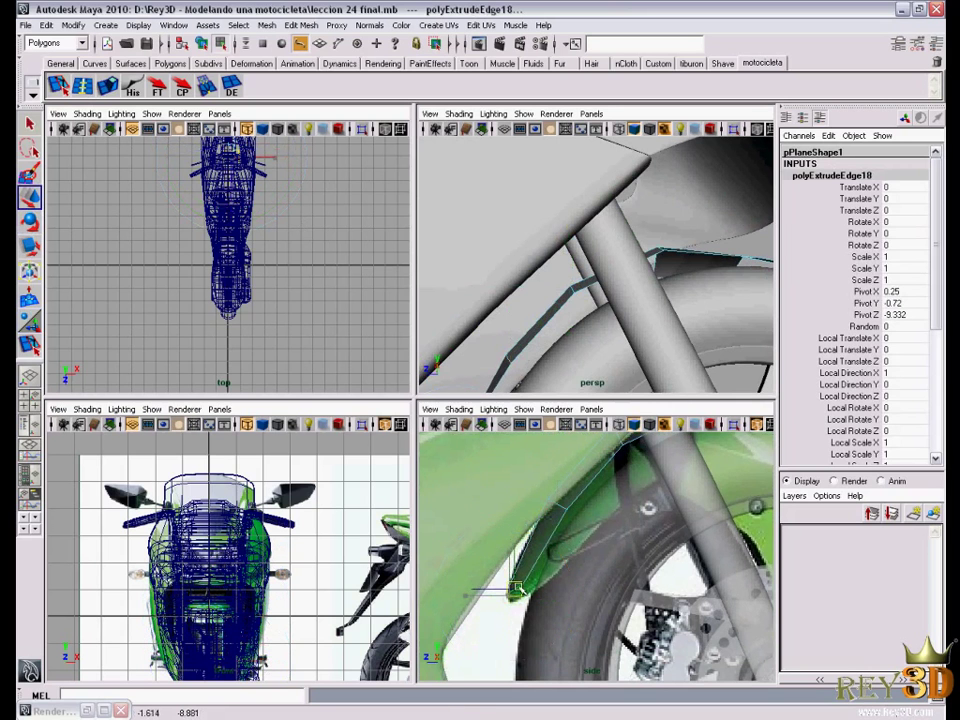
pyautogui.moveTo(640, 300)
pyautogui.keyDown('alt'); pyautogui.mouseDown()
pyautogui.moveTo(705, 326)
pyautogui.moveTo(589, 450)
pyautogui.moveTo(623, 416)
pyautogui.moveTo(398, 453)
pyautogui.moveTo(435, 441)
pyautogui.mouseUp(); pyautogui.keyUp('alt')
# In a maximized perspective view, delete the stray face at the fork top, then restore four views
pyautogui.press('space')
pyautogui.scroll(-5, 705, 326)
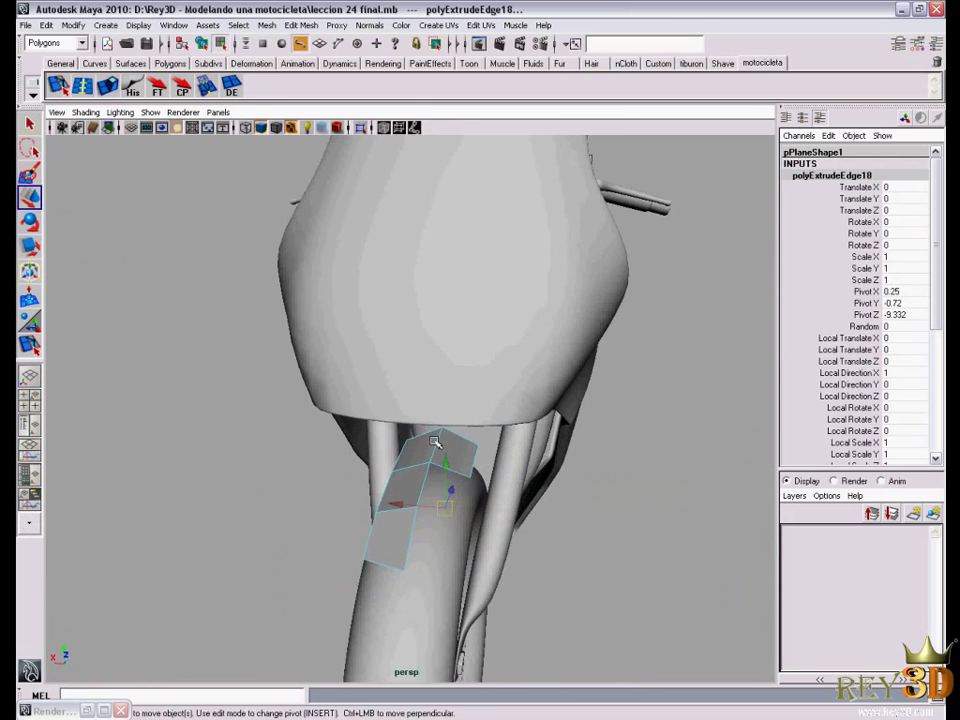
pyautogui.moveTo(435, 441); pyautogui.dragTo(439, 469, button='right')
pyautogui.keyDown('alt'); pyautogui.moveTo(439, 469); pyautogui.dragTo(437, 450); pyautogui.keyUp('alt')
pyautogui.click(437, 450)
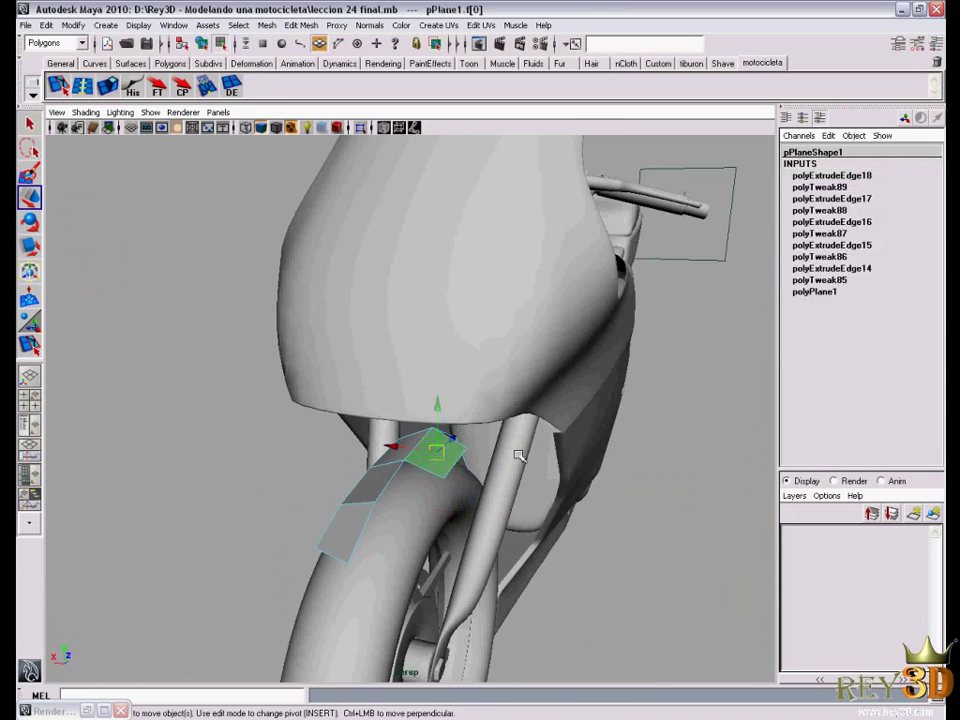
pyautogui.press('Delete')
pyautogui.keyDown('alt'); pyautogui.moveTo(539, 499); pyautogui.dragTo(548, 424); pyautogui.keyUp('alt')
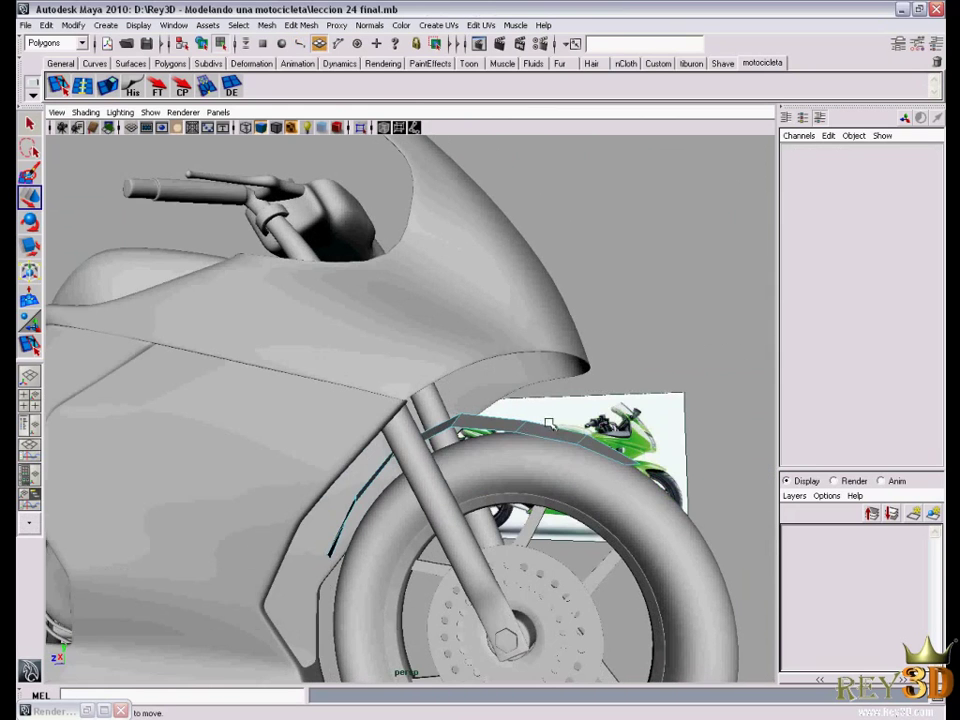
pyautogui.rightClick(545, 424)
pyautogui.press('space')
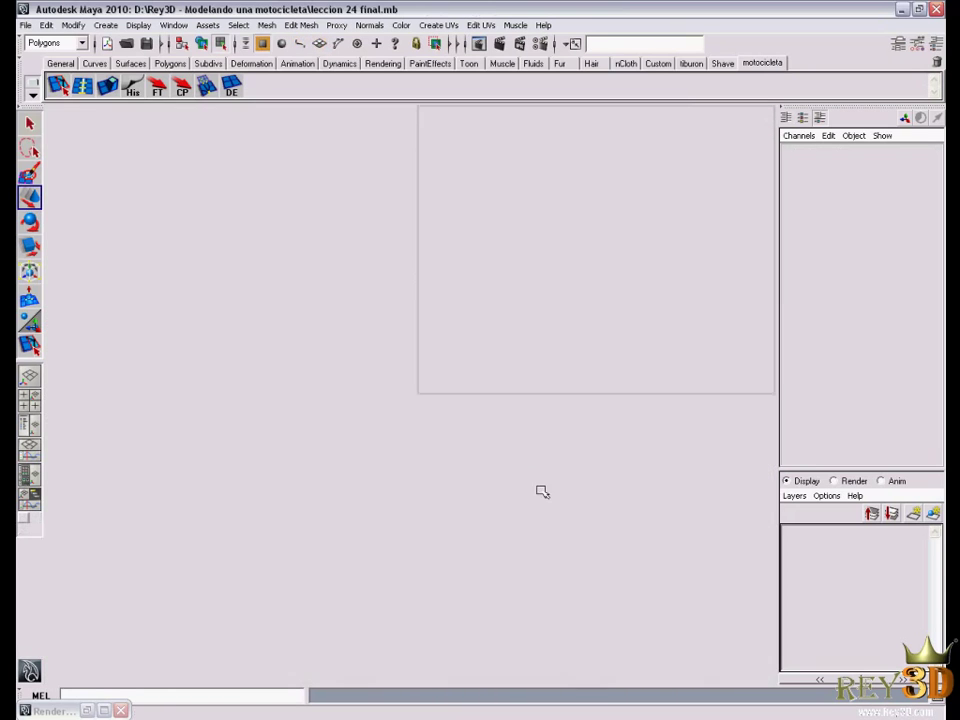
pyautogui.keyDown('alt'); pyautogui.moveTo(641, 577); pyautogui.dragTo(563, 549); pyautogui.keyUp('alt')
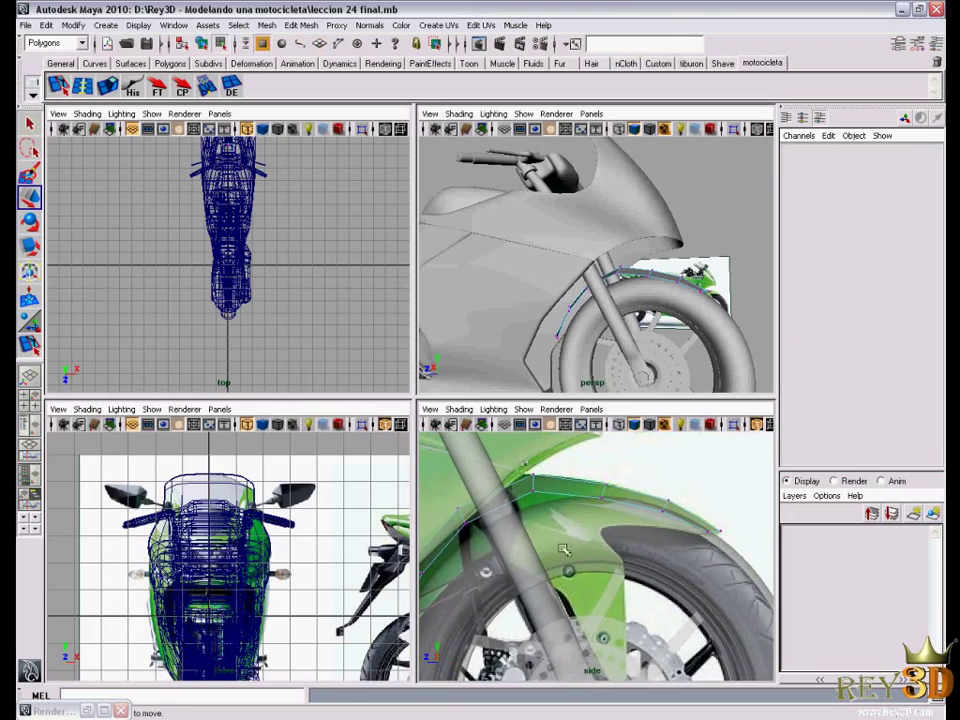
# Reposition the fender's rear-end vertices in the side view to sit on the reference outline
pyautogui.moveTo(589, 470); pyautogui.dragTo(615, 500)
pyautogui.moveTo(650, 300)
pyautogui.keyDown('alt'); pyautogui.mouseDown()
pyautogui.moveTo(706, 290)
pyautogui.moveTo(690, 300)
pyautogui.mouseUp(); pyautogui.keyUp('alt')
pyautogui.moveTo(606, 489); pyautogui.dragTo(673, 505)
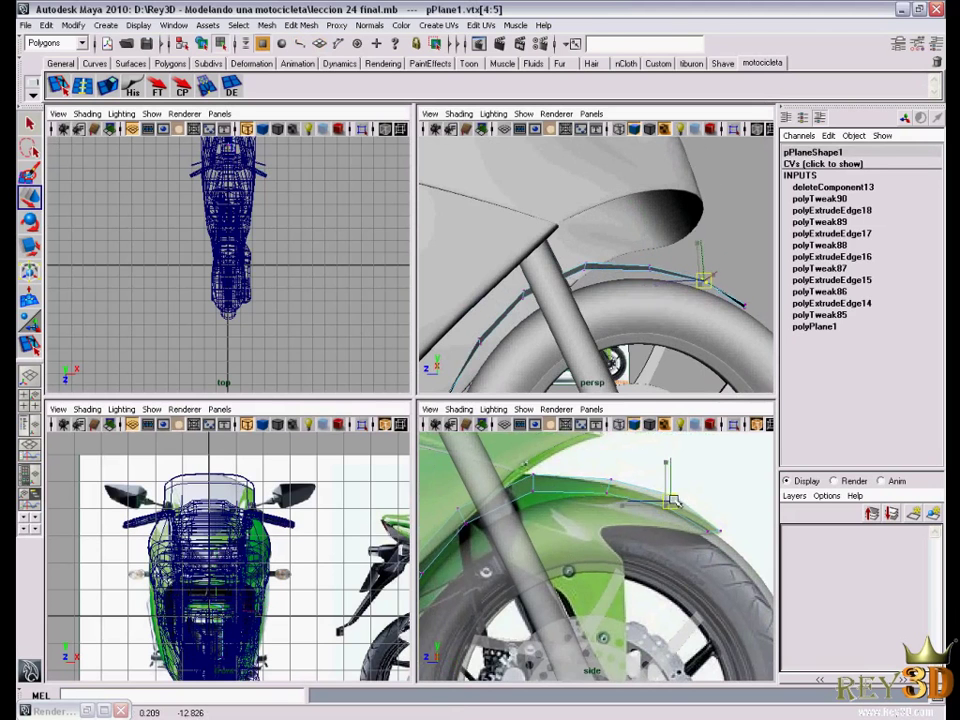
pyautogui.moveTo(640, 300)
pyautogui.keyDown('alt'); pyautogui.mouseDown()
pyautogui.moveTo(667, 288)
pyautogui.moveTo(690, 300)
pyautogui.mouseUp(); pyautogui.keyUp('alt')
pyautogui.moveTo(655, 470); pyautogui.dragTo(743, 572)
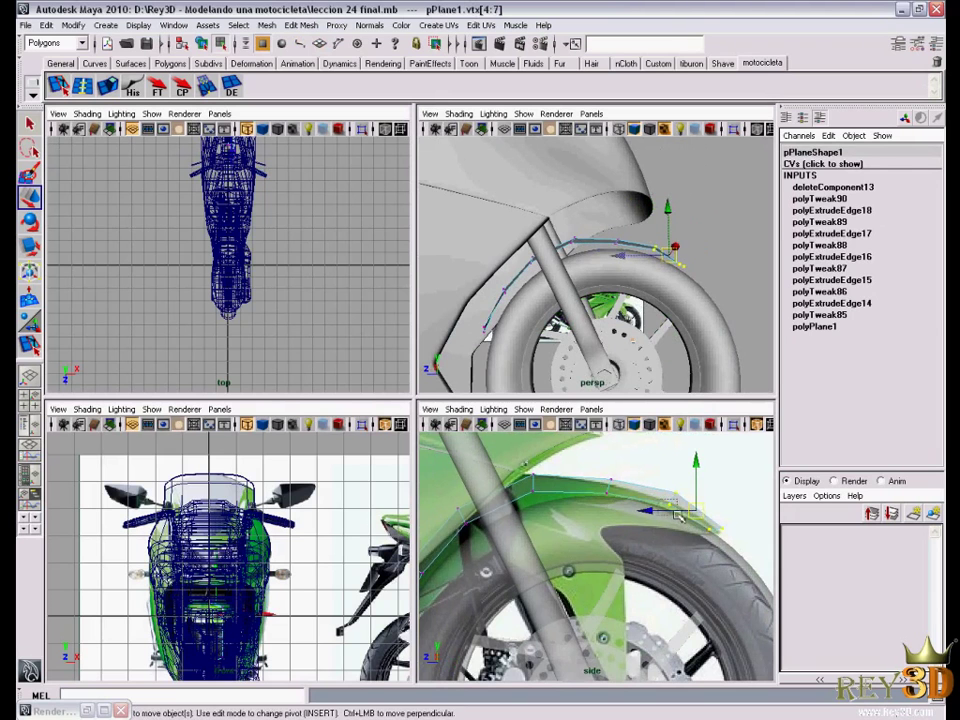
pyautogui.click(670, 502)
pyautogui.click(712, 527)
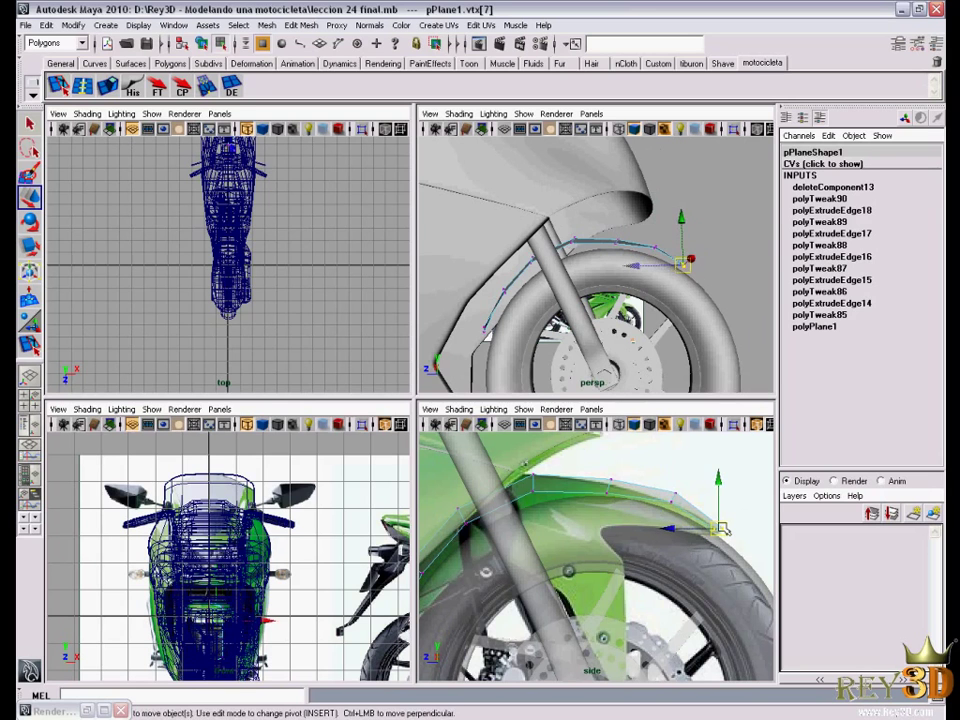
pyautogui.click(722, 528)
pyautogui.moveTo(560, 300)
pyautogui.keyDown('alt'); pyautogui.mouseDown()
pyautogui.moveTo(637, 313)
pyautogui.moveTo(591, 285)
pyautogui.mouseUp(); pyautogui.keyUp('alt')
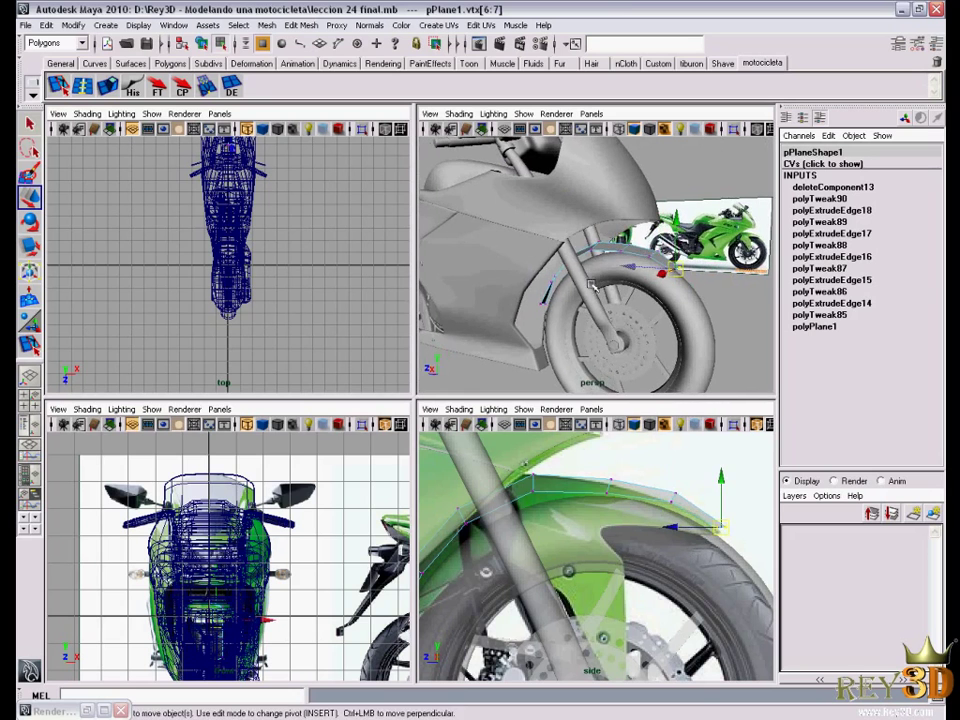
pyautogui.moveTo(640, 318)
pyautogui.keyDown('alt'); pyautogui.mouseDown()
pyautogui.moveTo(688, 283)
pyautogui.moveTo(705, 288)
pyautogui.moveTo(667, 279)
pyautogui.mouseUp(); pyautogui.keyUp('alt')
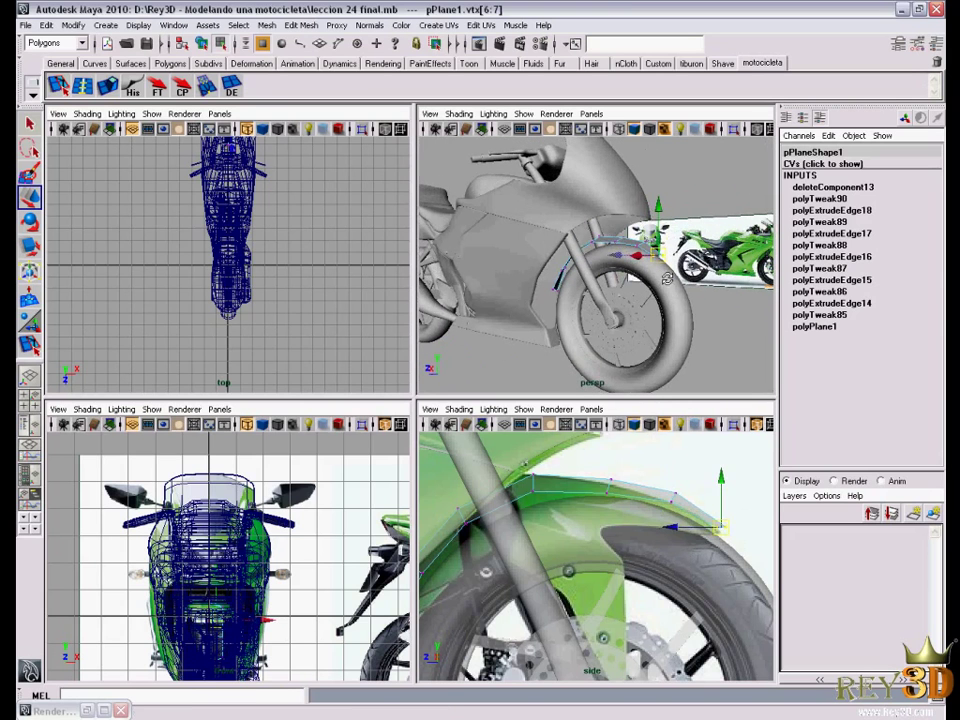